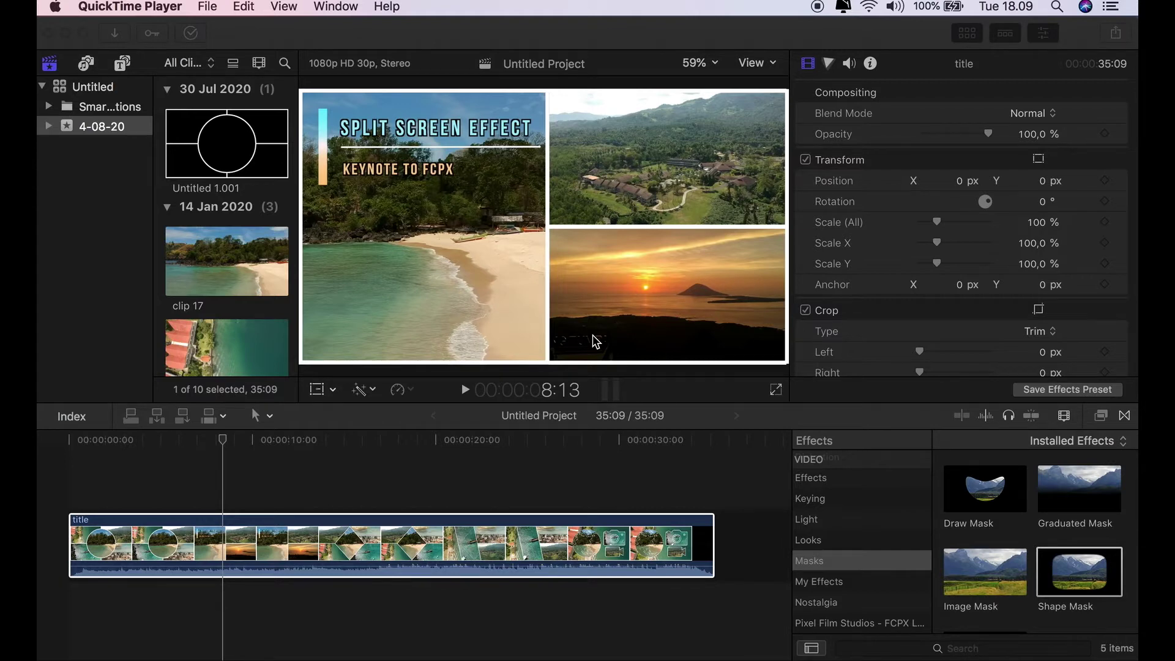
- Back in Final Cut Pro, scrub the playhead through later parts of the project to preview the composite
{"action": "left_click", "coordinate": [283, 446]}
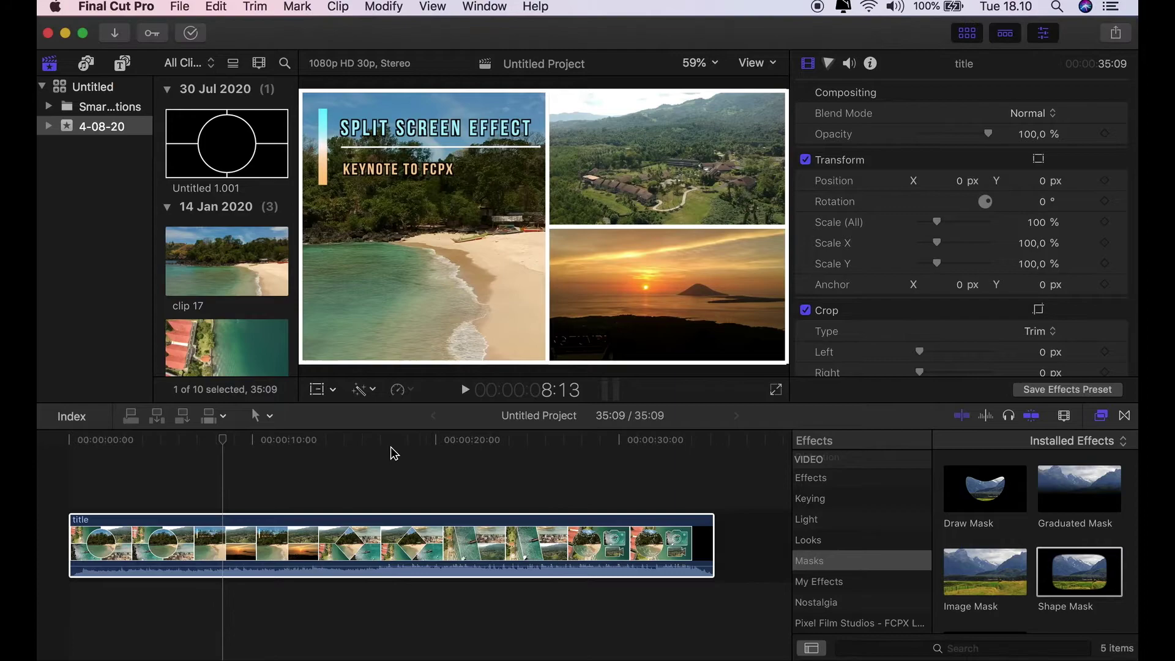
{"action": "left_click_drag", "start_coordinate": [392, 453], "coordinate": [305, 464]}
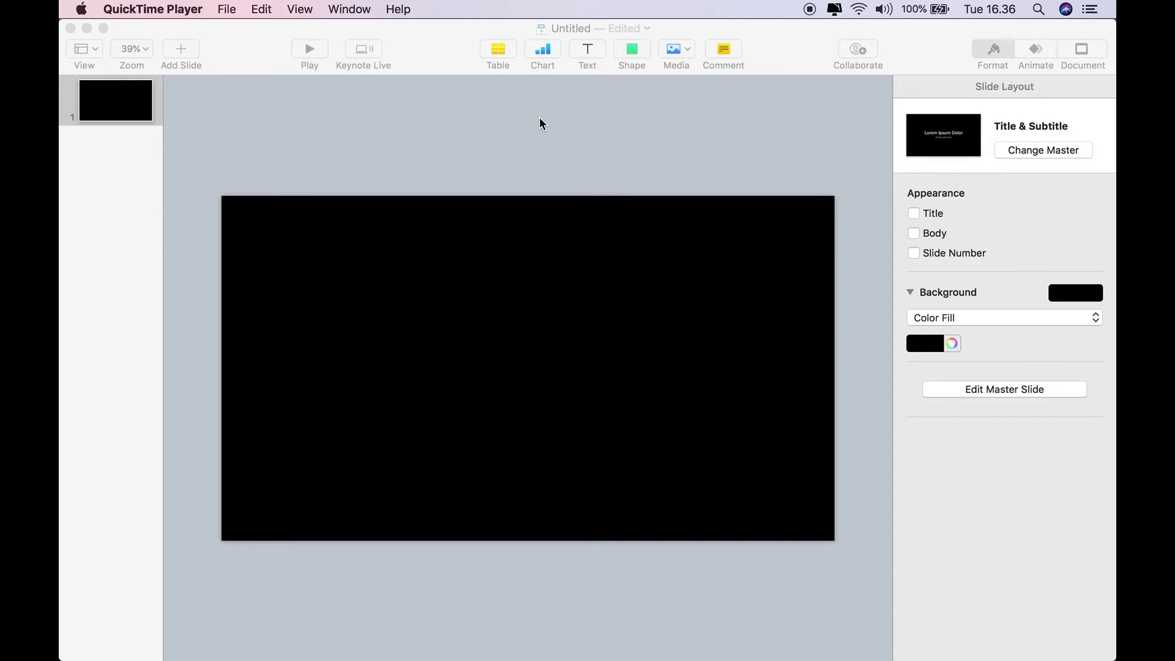
- Insert a line and run it diagonally from the slide's top edge to its bottom edge, right of centre
{"action": "left_click", "coordinate": [632, 52]}
{"action": "left_click", "coordinate": [629, 129]}
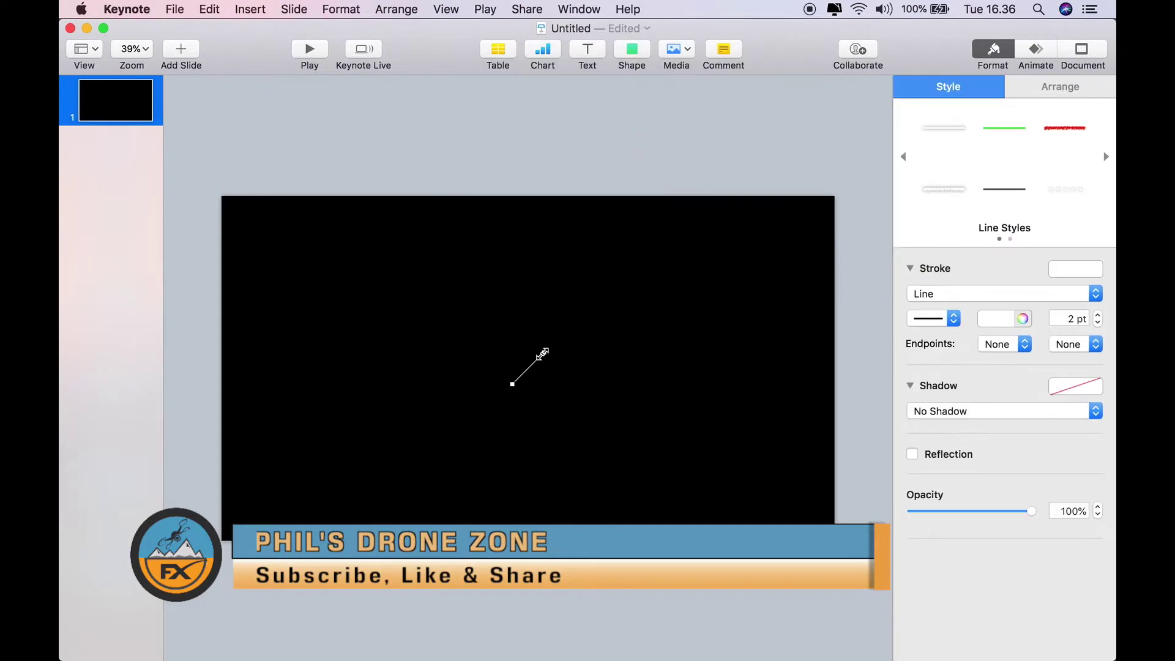
{"action": "left_click_drag", "start_coordinate": [542, 353], "coordinate": [455, 198]}
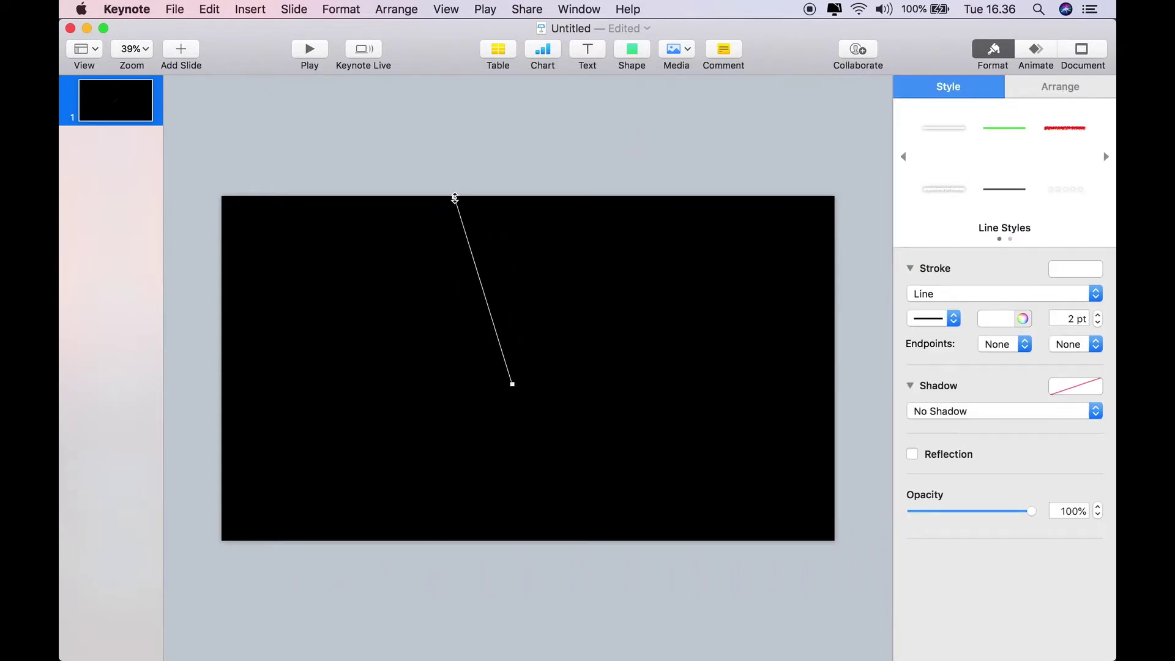
{"action": "left_click_drag", "start_coordinate": [513, 385], "coordinate": [543, 542]}
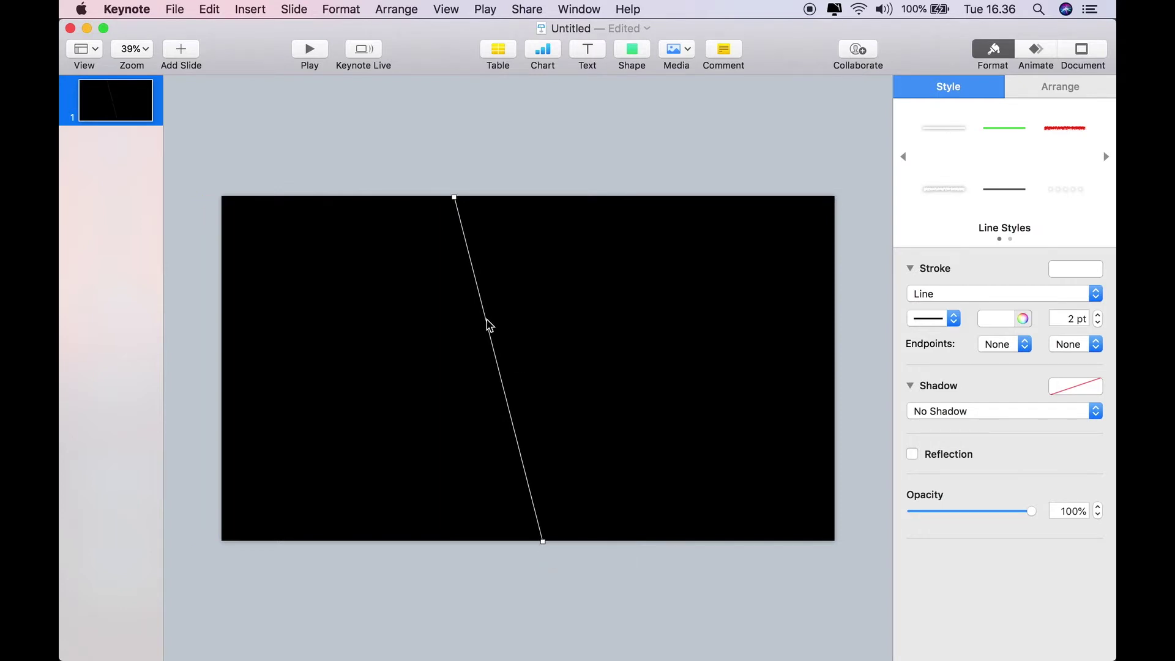
{"action": "left_click_drag", "start_coordinate": [489, 324], "coordinate": [559, 329]}
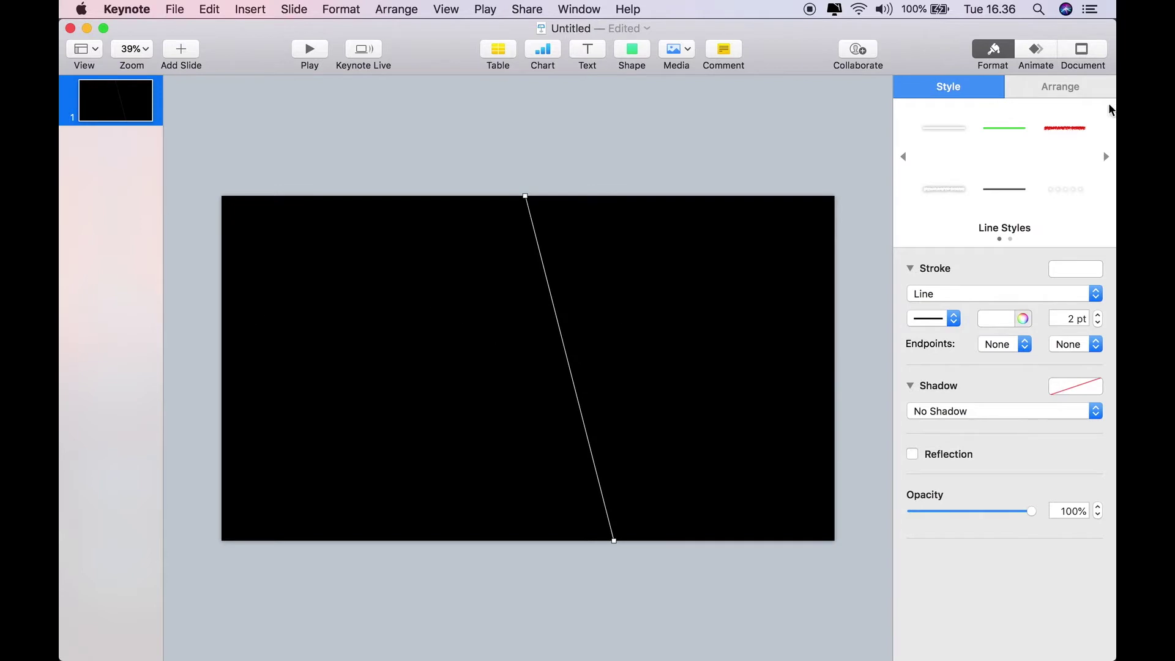
- Increase the line's stroke width to 12 pt
{"action": "left_click", "coordinate": [1097, 316]}
{"action": "left_click", "coordinate": [1097, 315]}
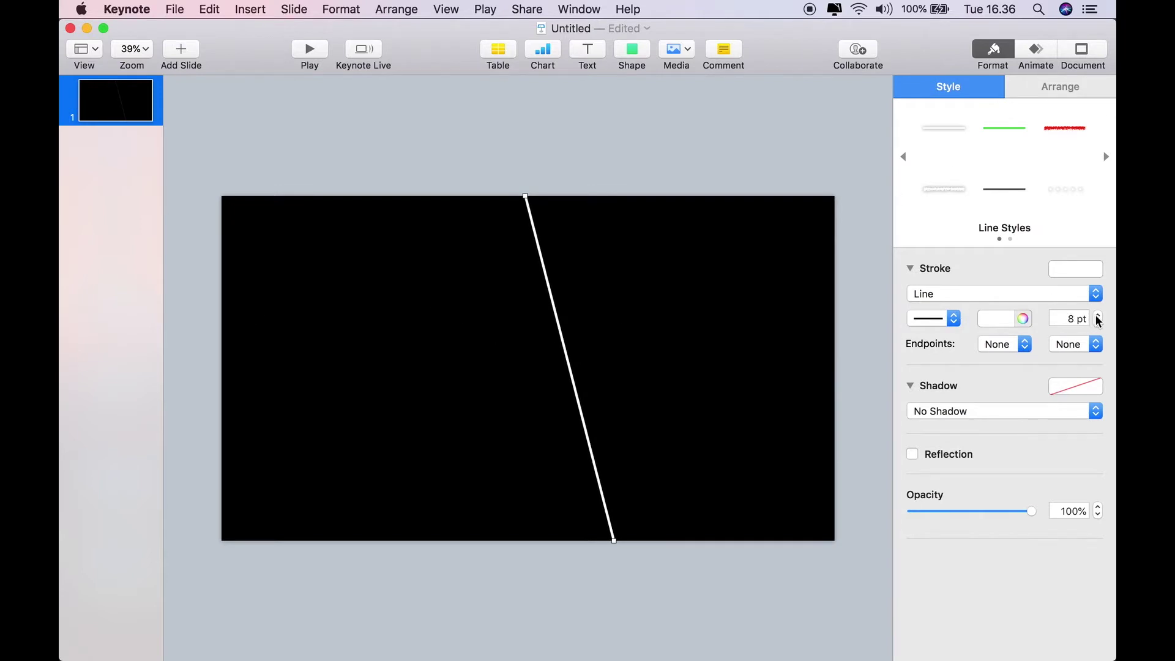
{"action": "left_click", "coordinate": [1097, 316]}
{"action": "left_click", "coordinate": [1098, 316]}
{"action": "left_click", "coordinate": [1098, 316]}
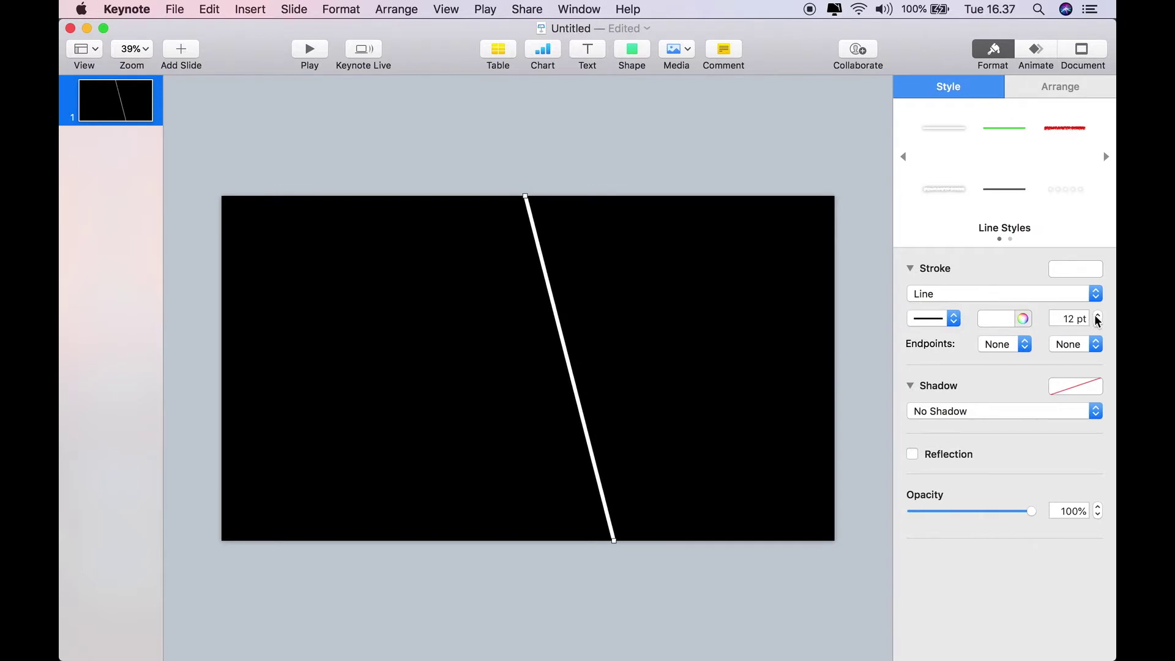
- Copy the 12 pt line and paste a duplicate
{"action": "right_click", "coordinate": [573, 378]}
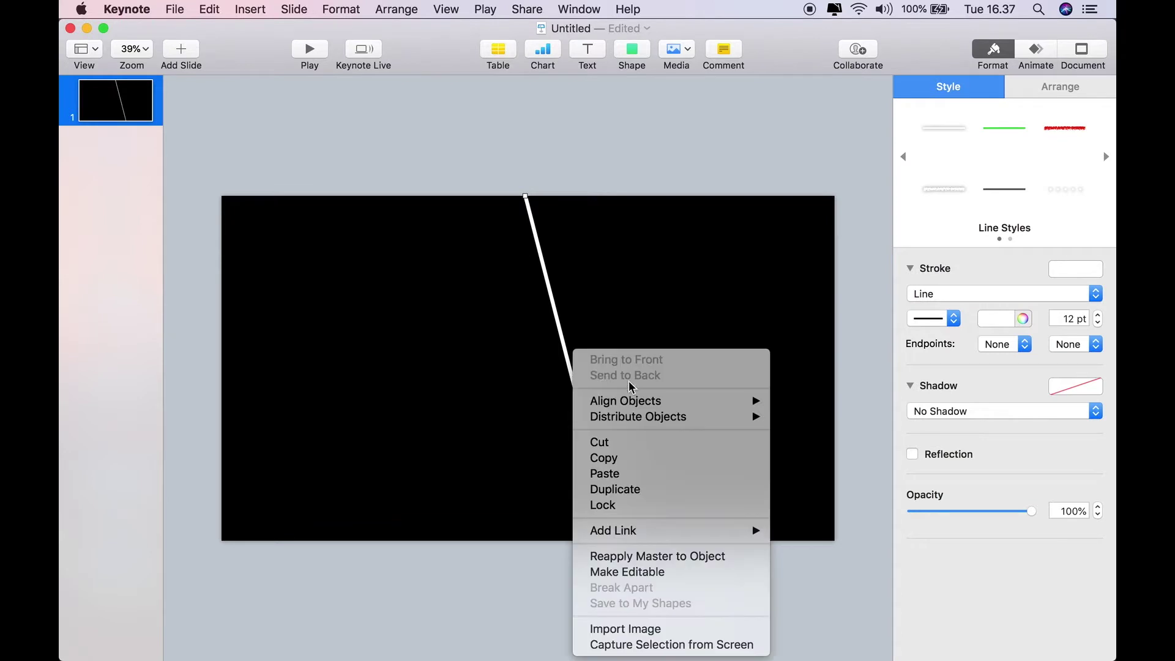
{"action": "left_click", "coordinate": [612, 458]}
{"action": "right_click", "coordinate": [582, 375]}
{"action": "left_click", "coordinate": [614, 473]}
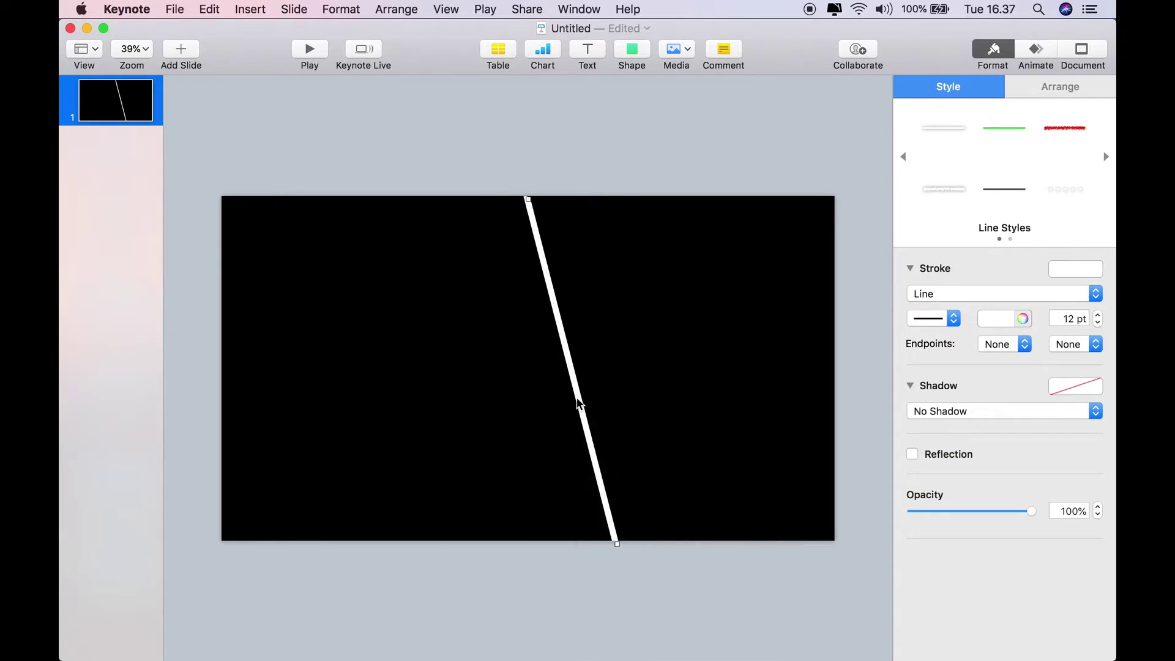
- Move the pasted line left, parallel to the original, then paste another copy
{"action": "left_click_drag", "start_coordinate": [576, 379], "coordinate": [394, 384]}
{"action": "left_click_drag", "start_coordinate": [568, 370], "coordinate": [559, 370]}
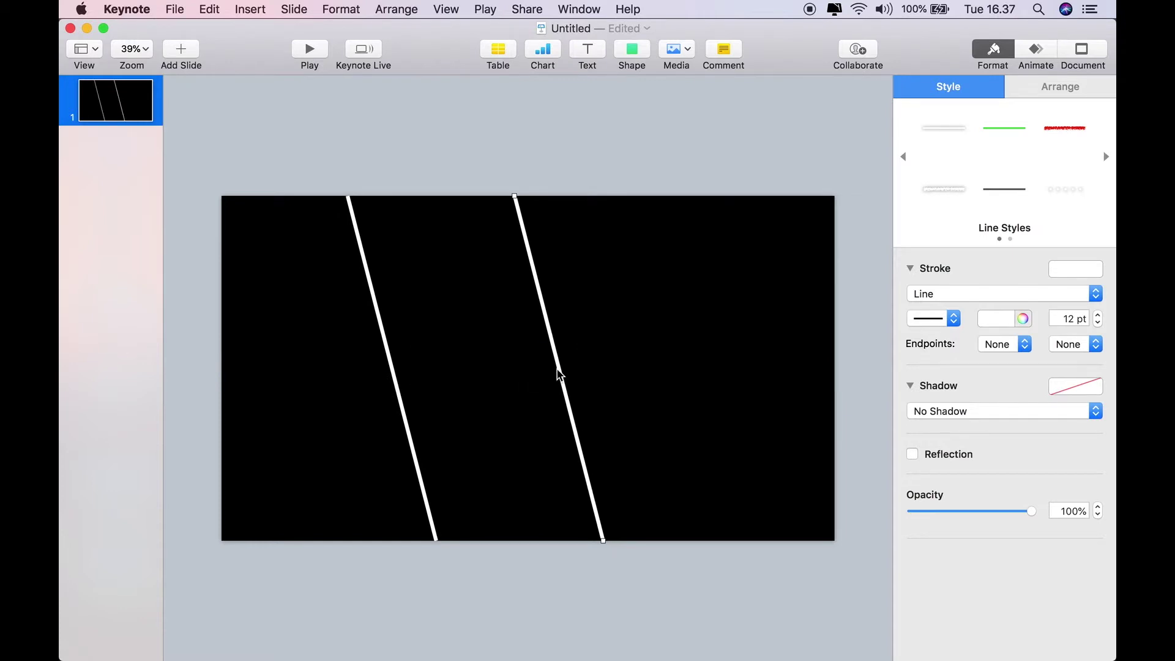
{"action": "right_click", "coordinate": [558, 374]}
{"action": "left_click", "coordinate": [586, 476]}
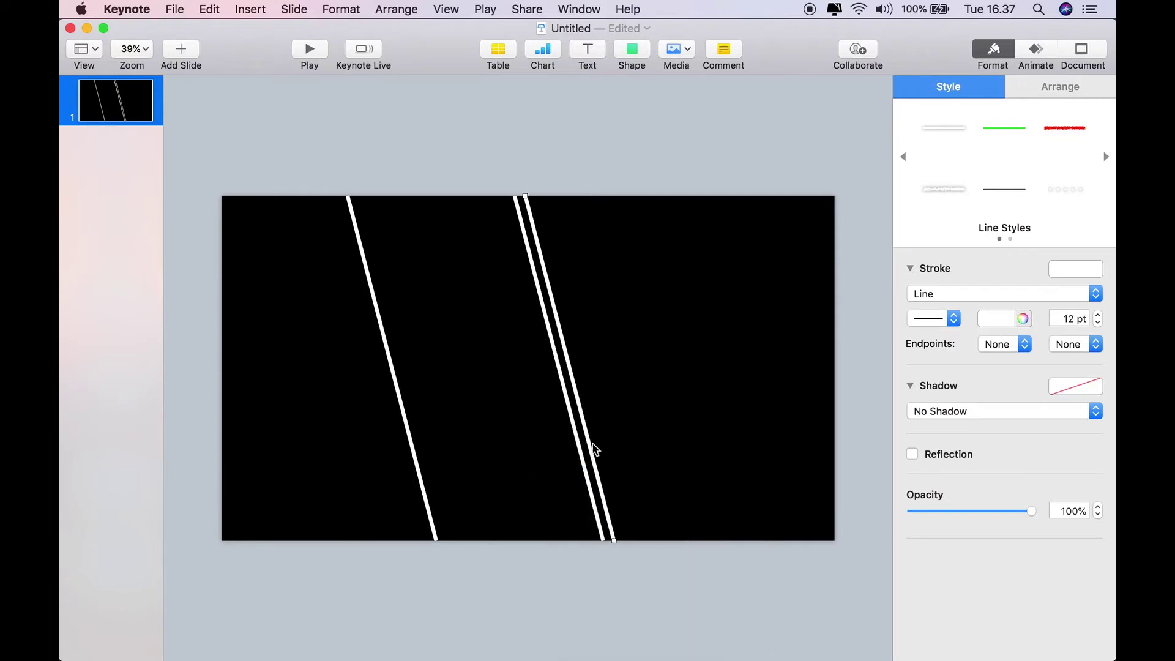
- Reshape the new copy into a horizontal line from the right edge meeting the slanted line
{"action": "left_click_drag", "start_coordinate": [525, 196], "coordinate": [831, 371]}
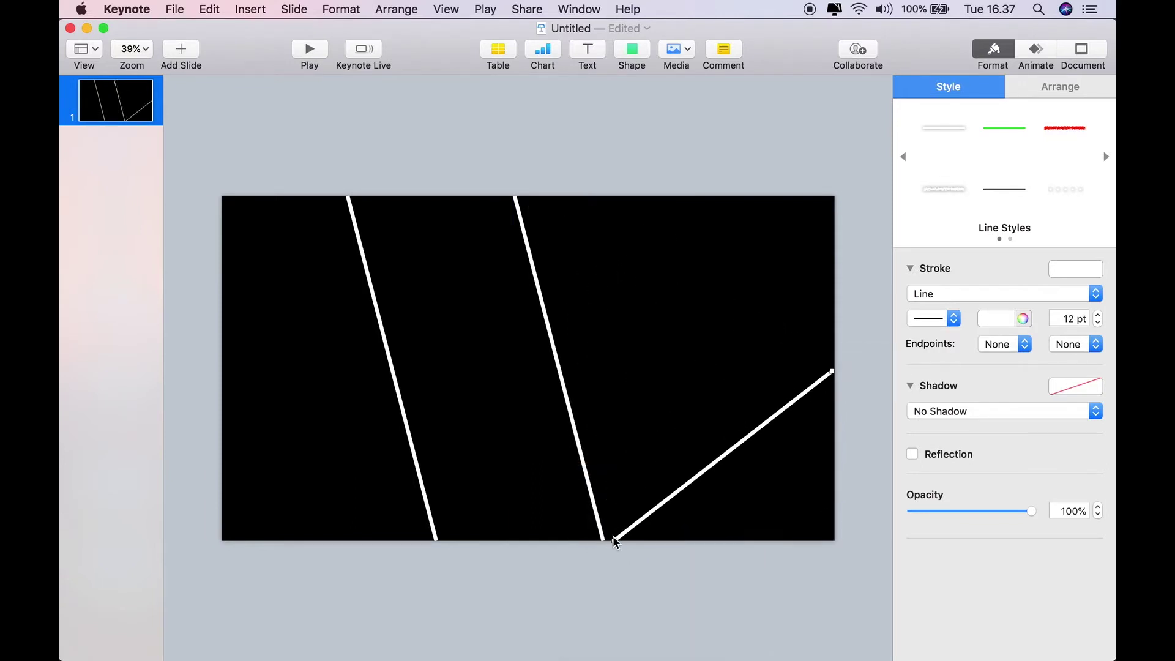
{"action": "left_click_drag", "start_coordinate": [613, 542], "coordinate": [555, 371]}
{"action": "left_click_drag", "start_coordinate": [692, 370], "coordinate": [694, 363]}
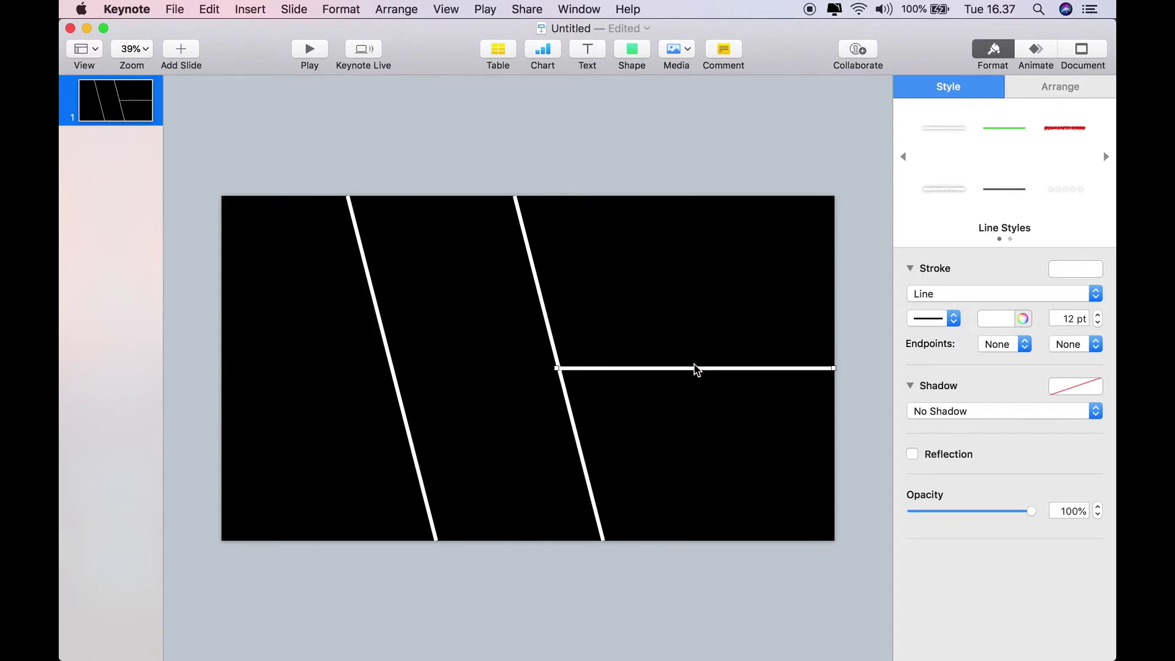
{"action": "scroll", "coordinate": [604, 414], "scroll_direction": "up", "scroll_amount": 6}
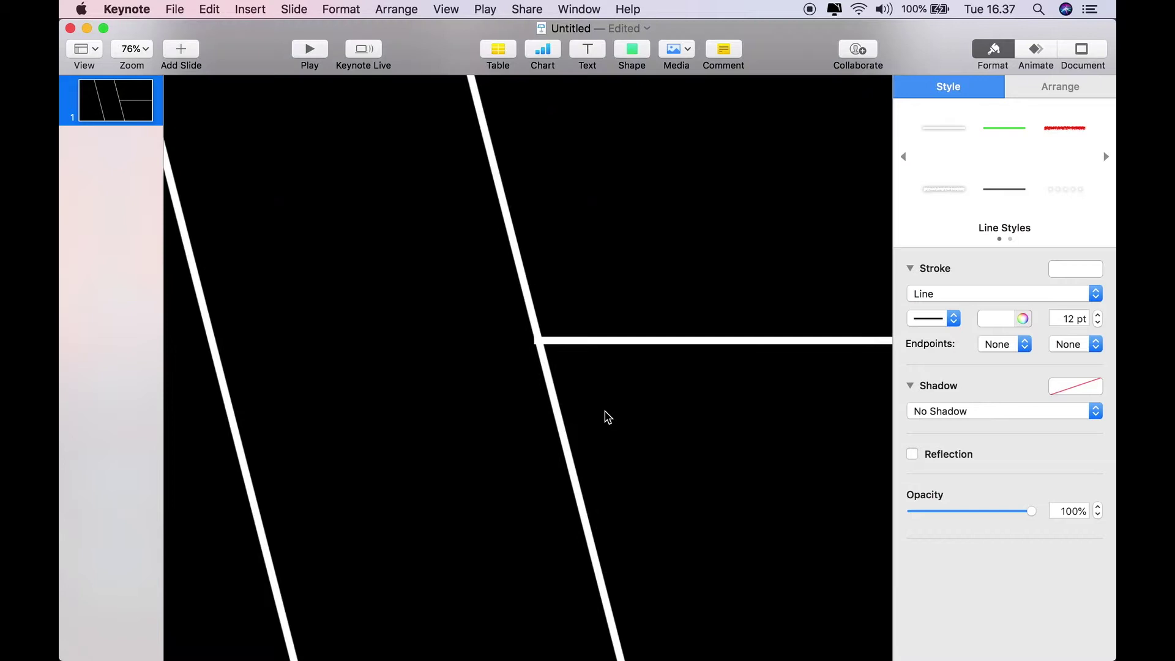
{"action": "left_click", "coordinate": [604, 417]}
{"action": "left_click", "coordinate": [514, 290]}
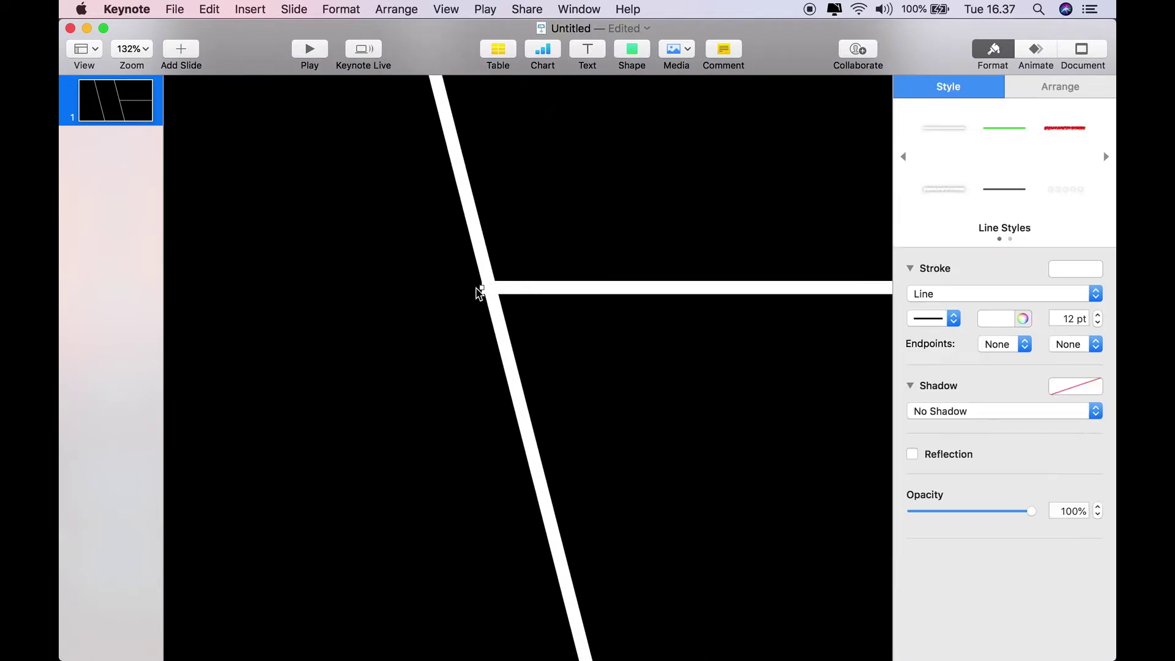
{"action": "left_click_drag", "start_coordinate": [481, 286], "coordinate": [491, 294]}
- Bring up the shape library to add a square
{"action": "scroll", "coordinate": [501, 343], "scroll_direction": "up", "scroll_amount": 2}
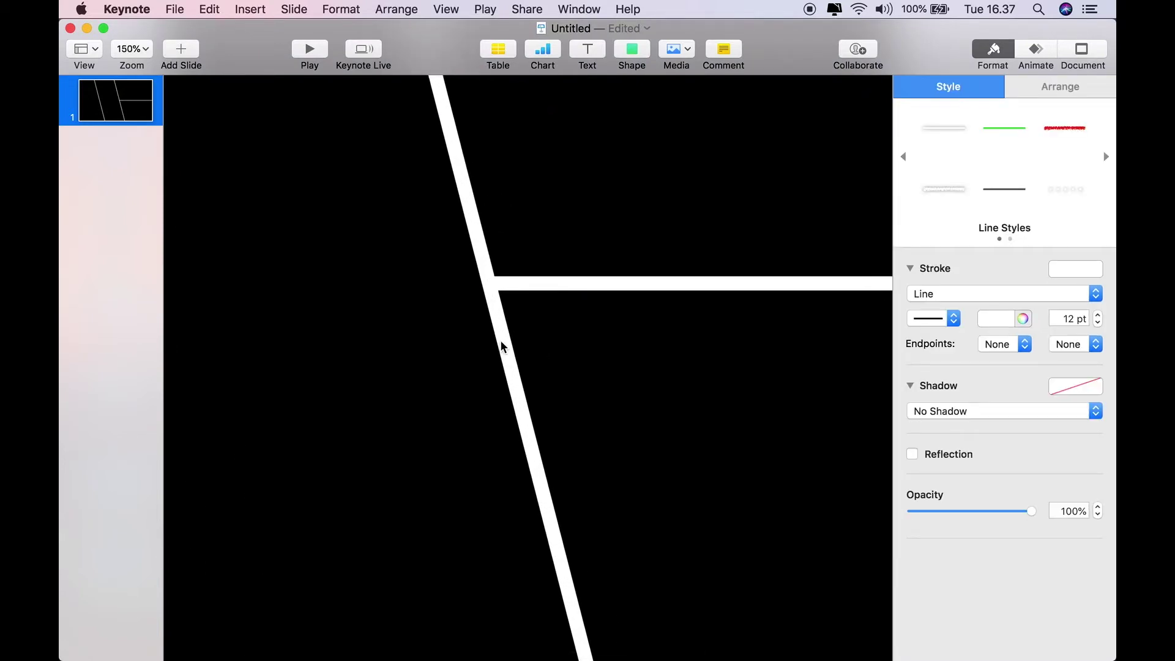
{"action": "scroll", "coordinate": [370, 366], "scroll_direction": "right", "scroll_amount": 5}
{"action": "scroll", "coordinate": [370, 366], "scroll_direction": "right", "scroll_amount": 3}
{"action": "scroll", "coordinate": [362, 367], "scroll_direction": "down", "scroll_amount": 6}
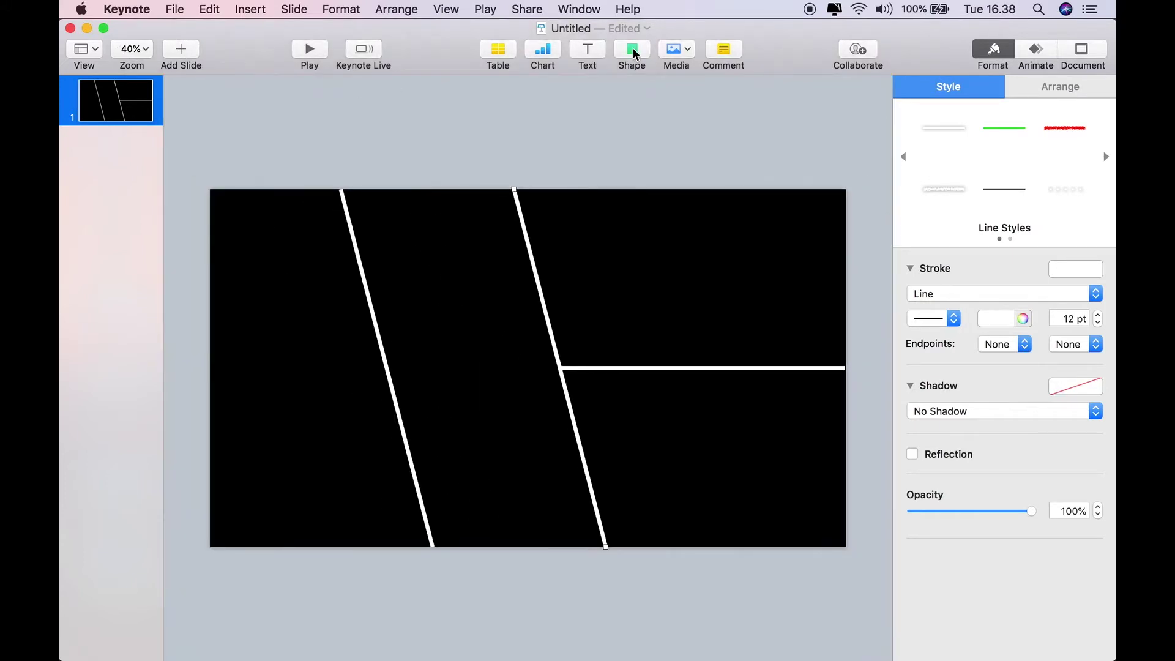
{"action": "left_click", "coordinate": [632, 50]}
- Insert a square over the slide with no fill and a 15 pt line border
{"action": "left_click", "coordinate": [625, 180]}
{"action": "left_click_drag", "start_coordinate": [542, 382], "coordinate": [847, 547]}
{"action": "left_click", "coordinate": [1009, 297]}
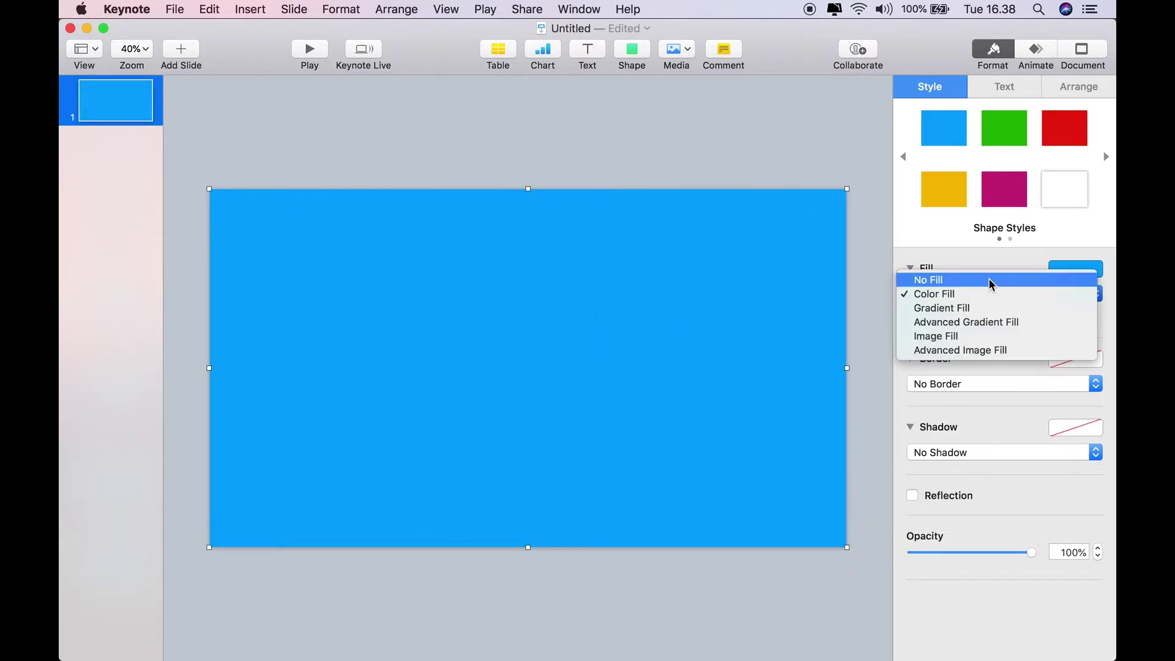
{"action": "left_click", "coordinate": [989, 277]}
{"action": "left_click", "coordinate": [966, 362]}
{"action": "left_click", "coordinate": [962, 375]}
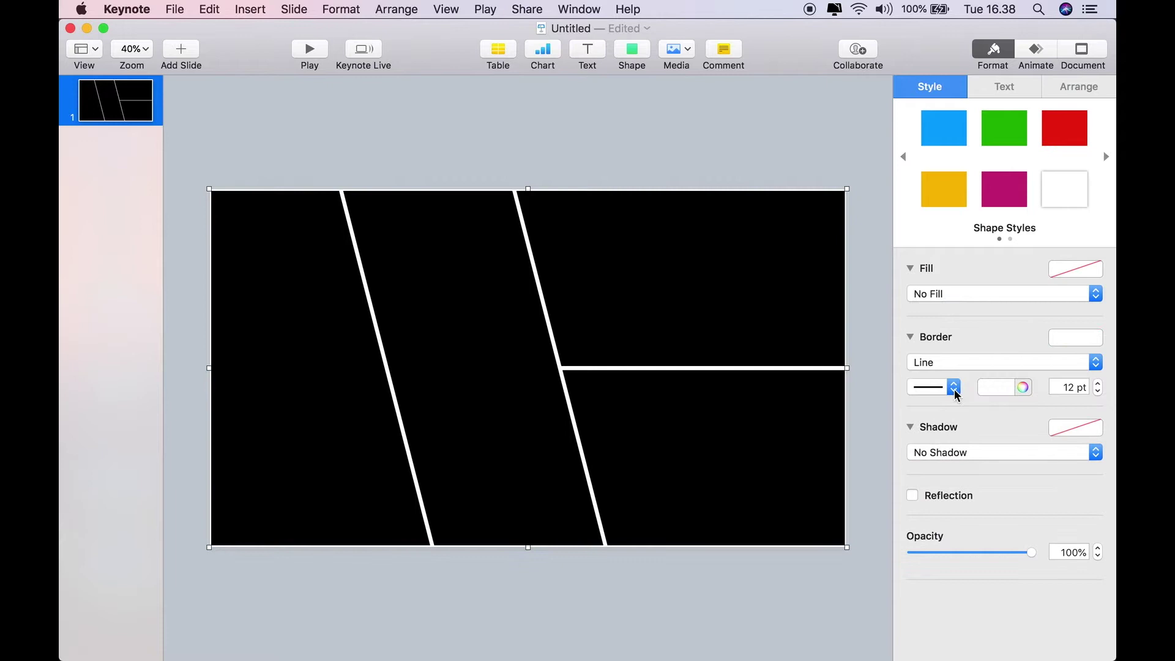
{"action": "left_click", "coordinate": [1099, 384]}
{"action": "left_click", "coordinate": [1099, 384]}
{"action": "left_click", "coordinate": [1099, 384]}
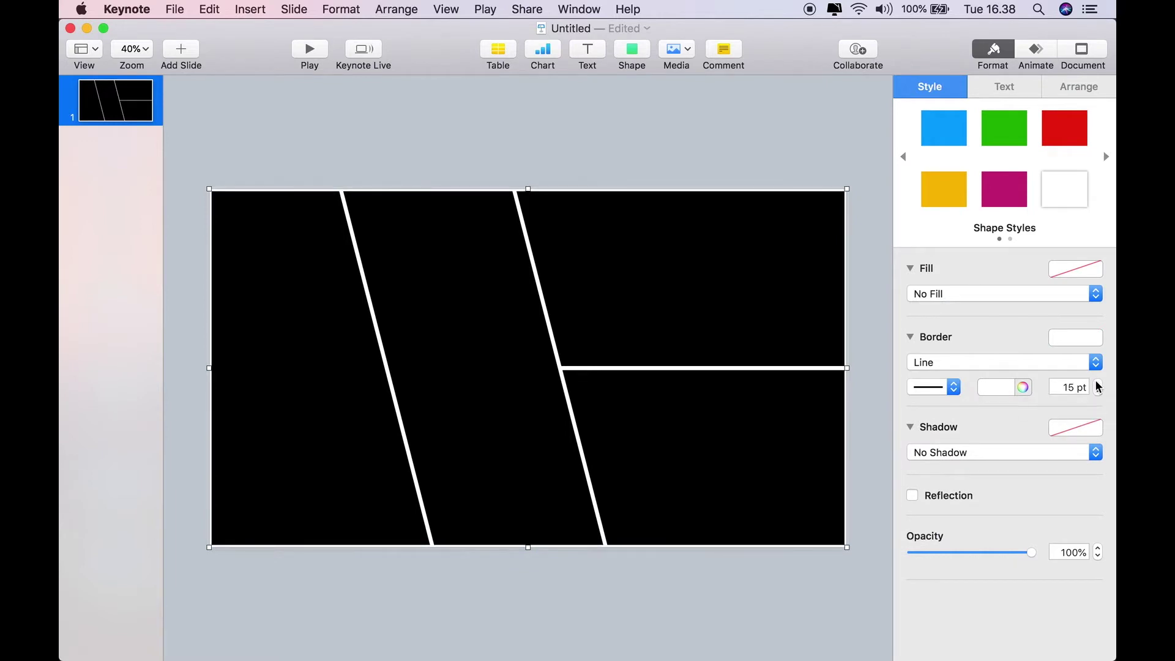
- Adjust the rectangle's top, left, bottom and right edges so its border sits on the slide edges
{"action": "left_click_drag", "start_coordinate": [529, 189], "coordinate": [529, 192]}
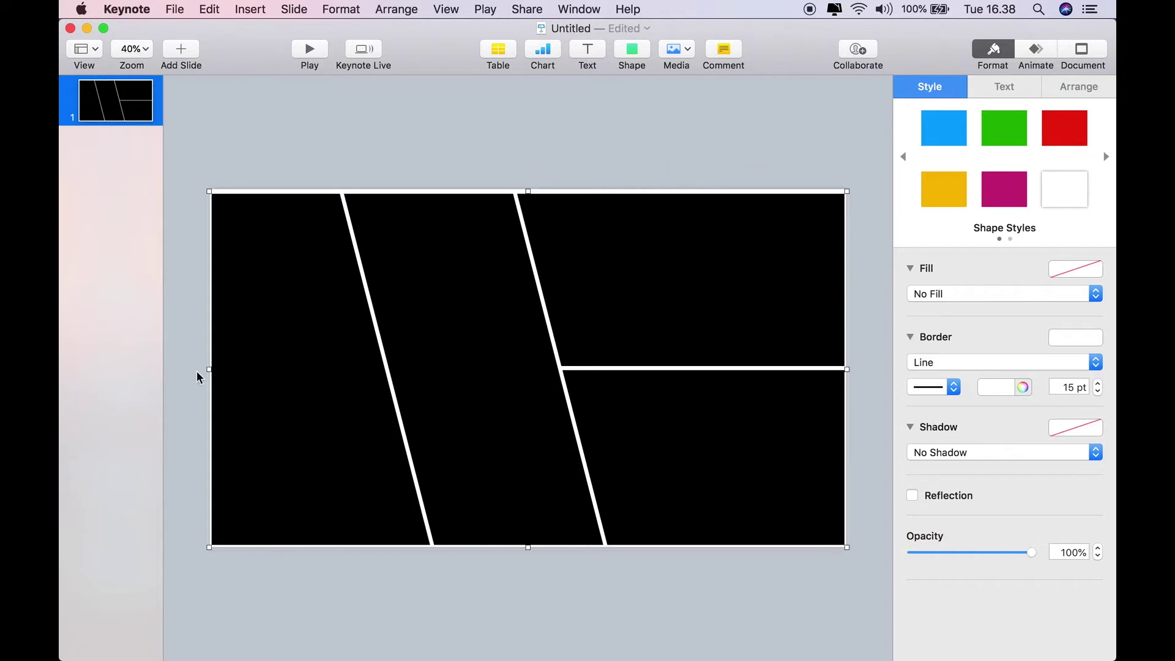
{"action": "left_click_drag", "start_coordinate": [210, 369], "coordinate": [212, 369]}
{"action": "left_click_drag", "start_coordinate": [528, 548], "coordinate": [528, 544]}
{"action": "left_click_drag", "start_coordinate": [846, 367], "coordinate": [843, 368]}
{"action": "scroll", "coordinate": [655, 319], "scroll_direction": "up", "scroll_amount": 5}
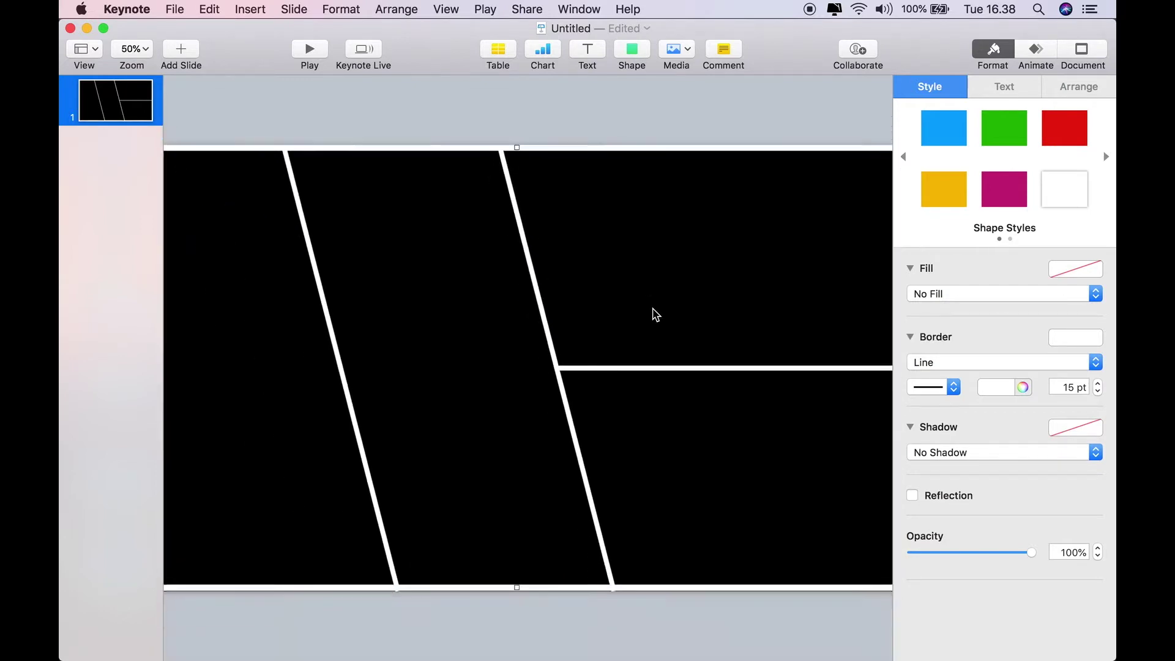
{"action": "scroll", "coordinate": [654, 315], "scroll_direction": "down", "scroll_amount": 3}
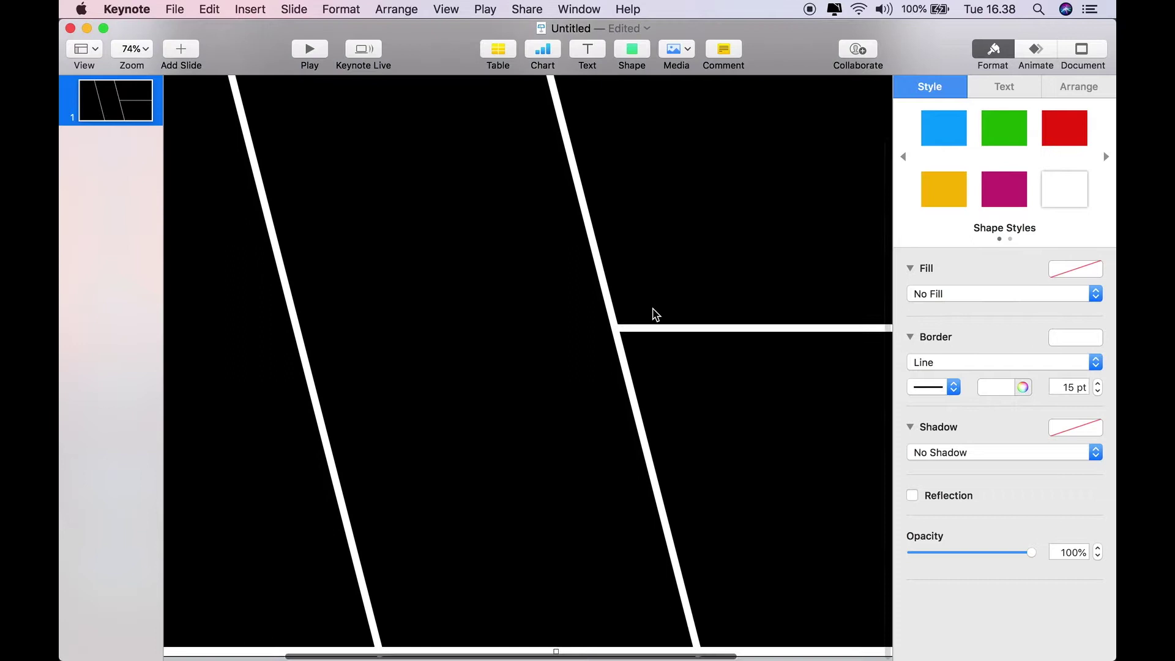
{"action": "scroll", "coordinate": [654, 314], "scroll_direction": "left", "scroll_amount": 5}
{"action": "scroll", "coordinate": [654, 315], "scroll_direction": "up", "scroll_amount": 2}
{"action": "scroll", "coordinate": [654, 315], "scroll_direction": "right", "scroll_amount": 8}
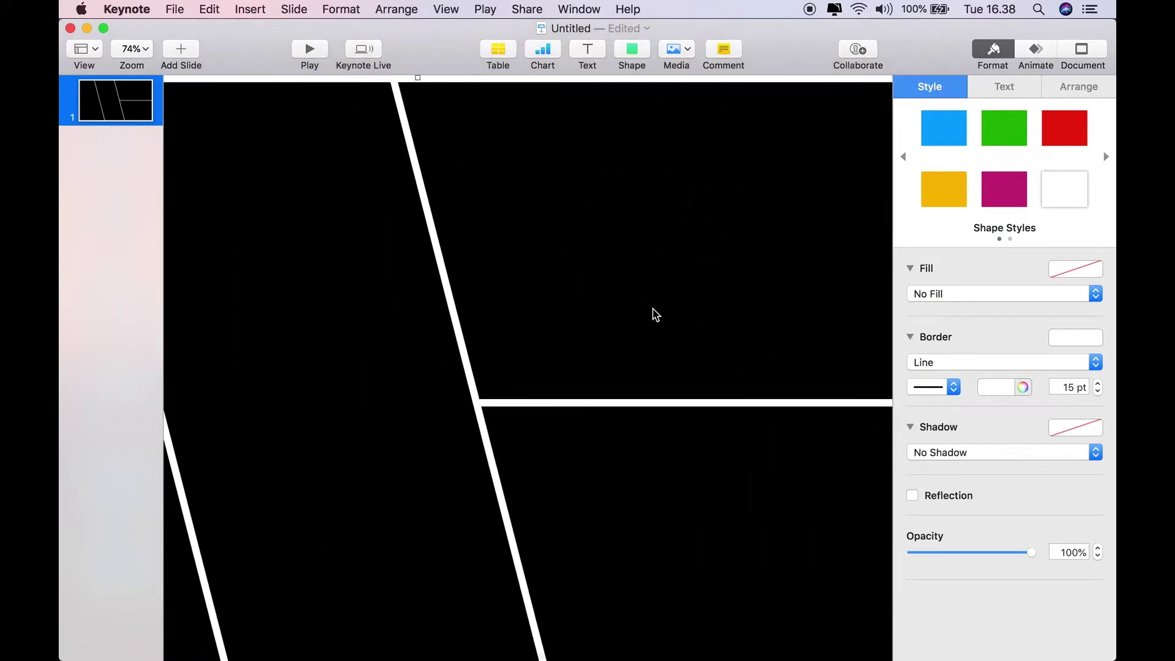
{"action": "scroll", "coordinate": [654, 314], "scroll_direction": "down", "scroll_amount": 5}
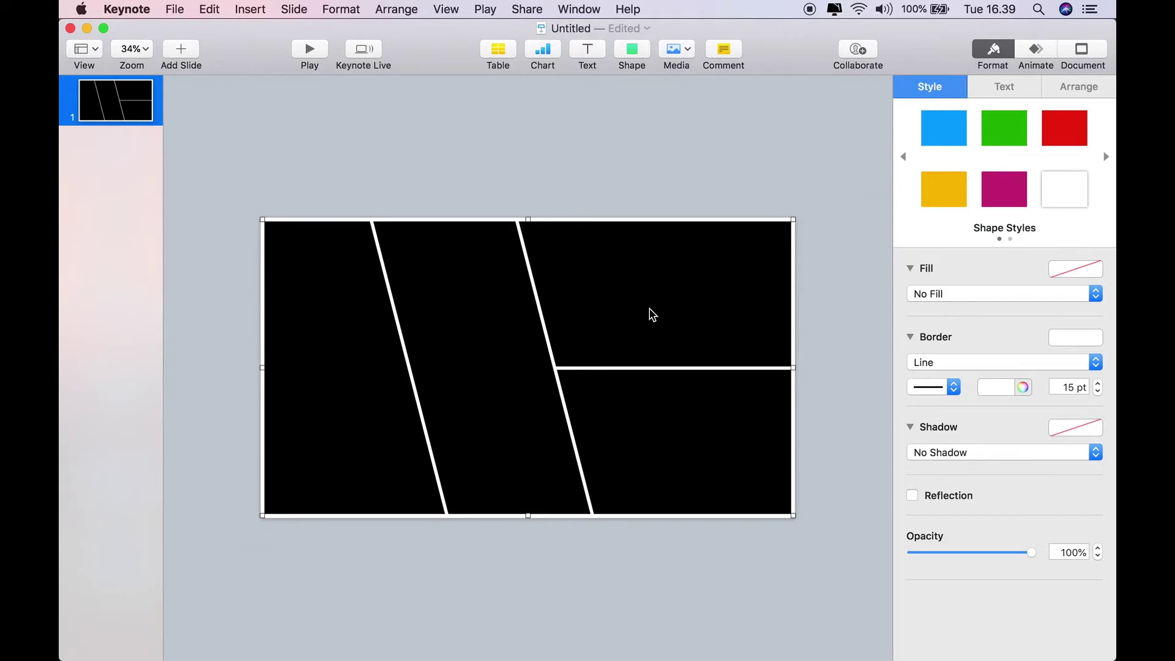
- Start an Export To Images of the slide with PNG as the format
{"action": "left_click", "coordinate": [177, 12]}
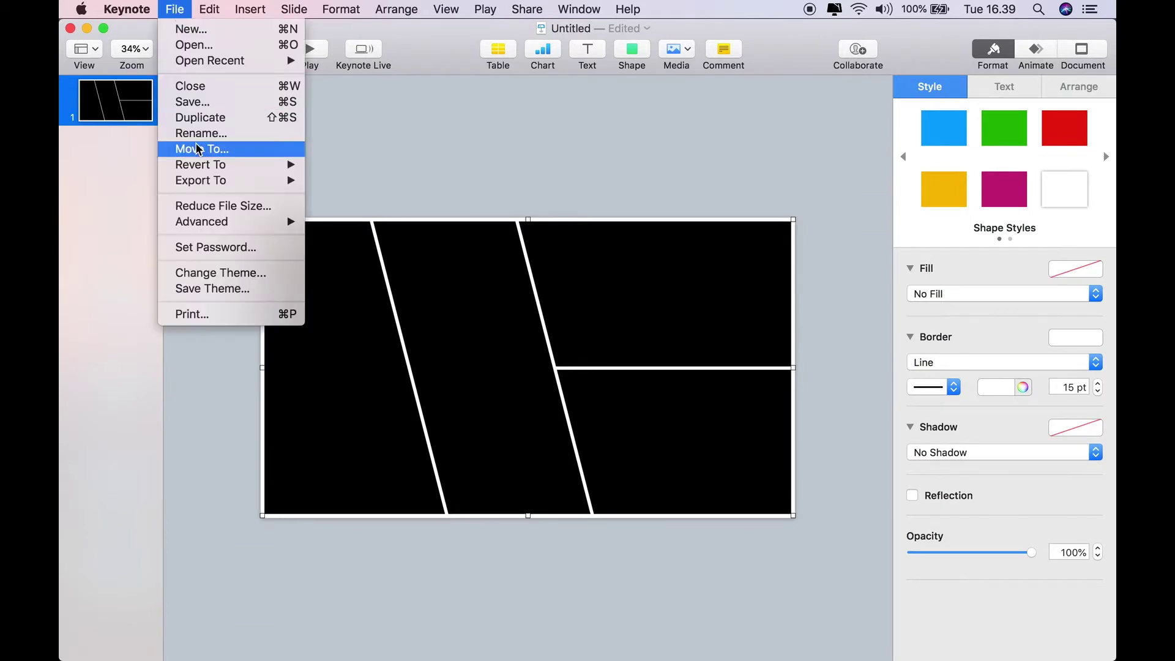
{"action": "mouse_move", "coordinate": [244, 180]}
{"action": "left_click", "coordinate": [362, 245]}
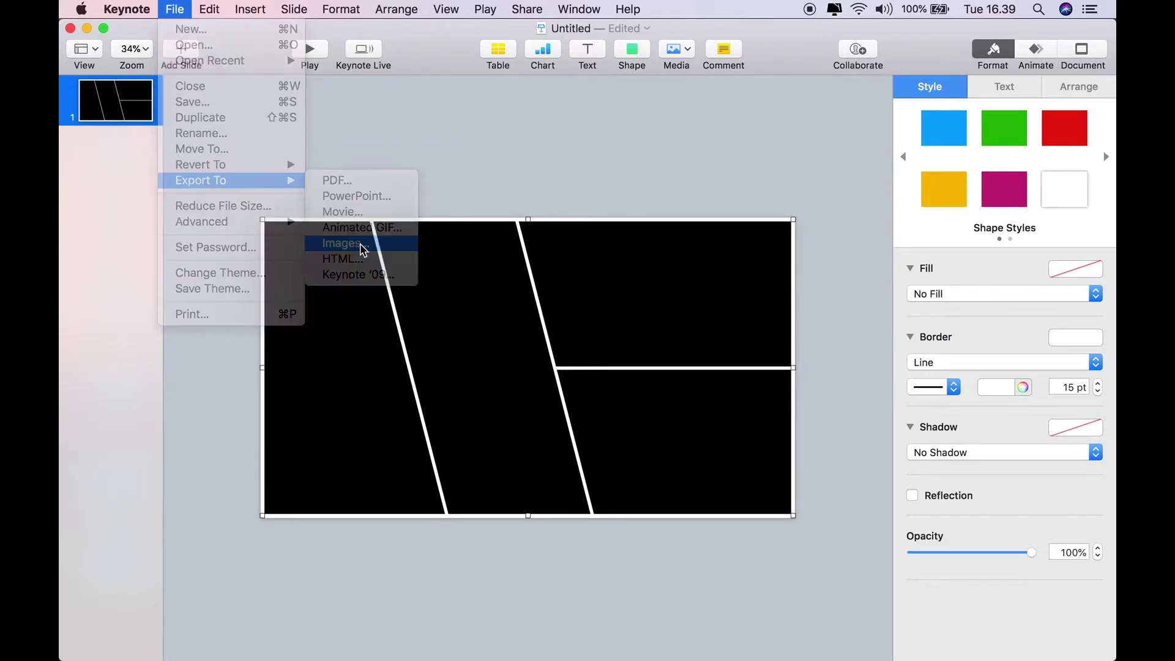
{"action": "left_click", "coordinate": [557, 246]}
{"action": "left_click", "coordinate": [558, 275]}
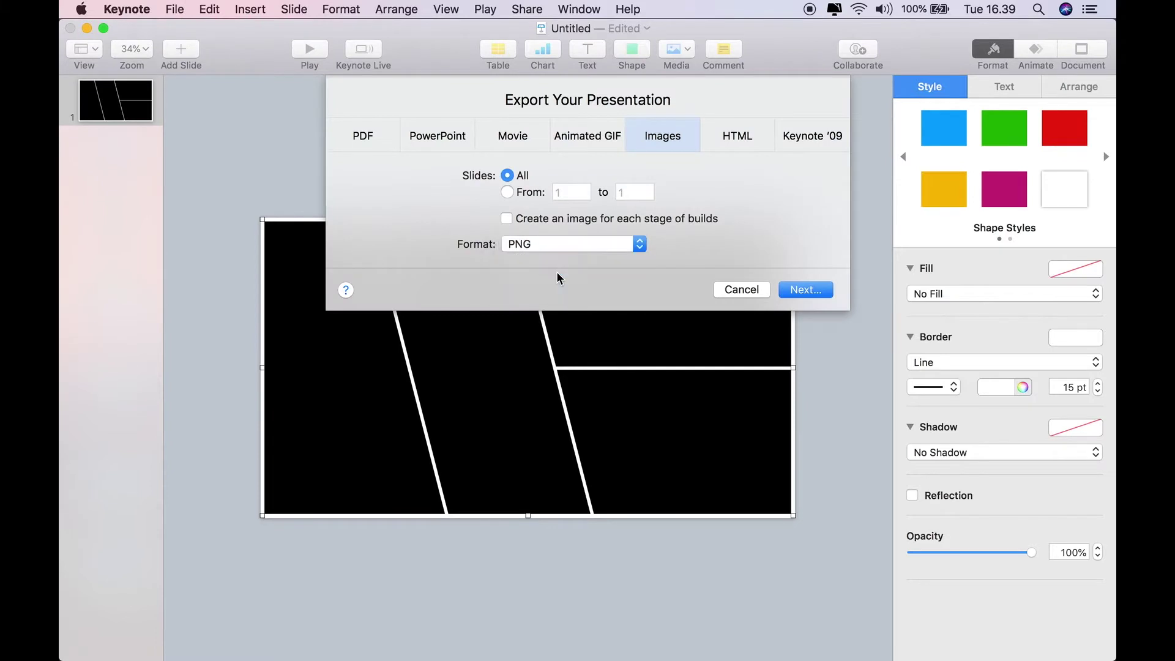
{"action": "left_click", "coordinate": [806, 290]}
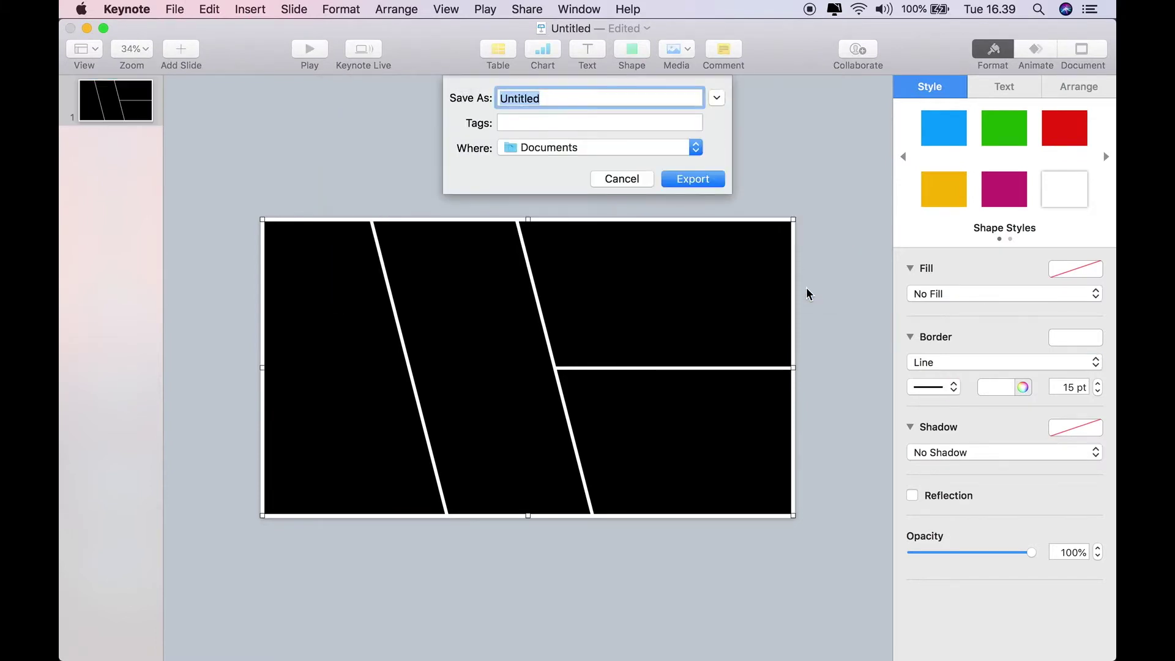
- Name the export 'Demo stripes', save it to the Desktop, and export
{"action": "type", "text": "Demo stripes"}
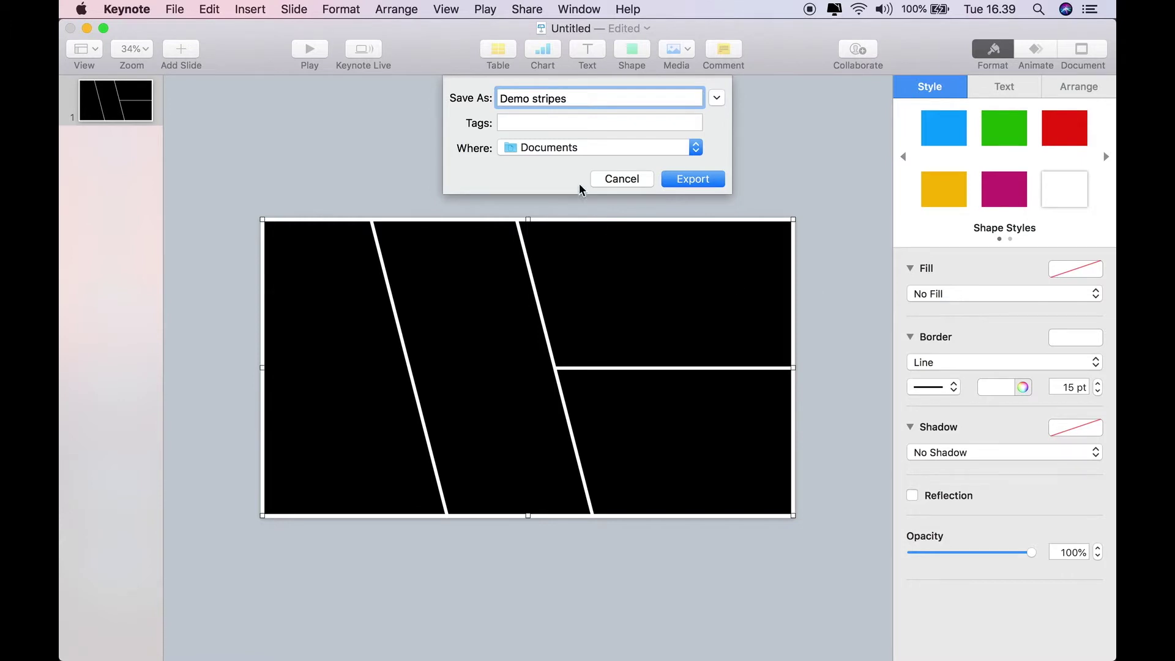
{"action": "left_click", "coordinate": [571, 148]}
{"action": "left_click", "coordinate": [576, 280]}
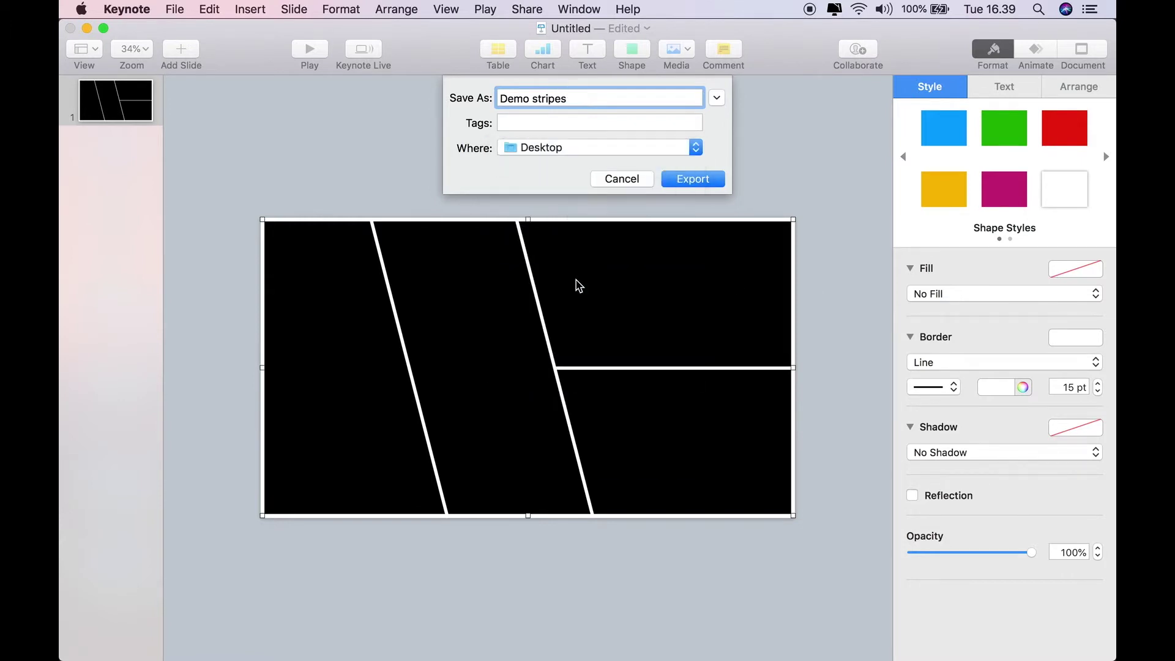
{"action": "left_click", "coordinate": [687, 178]}
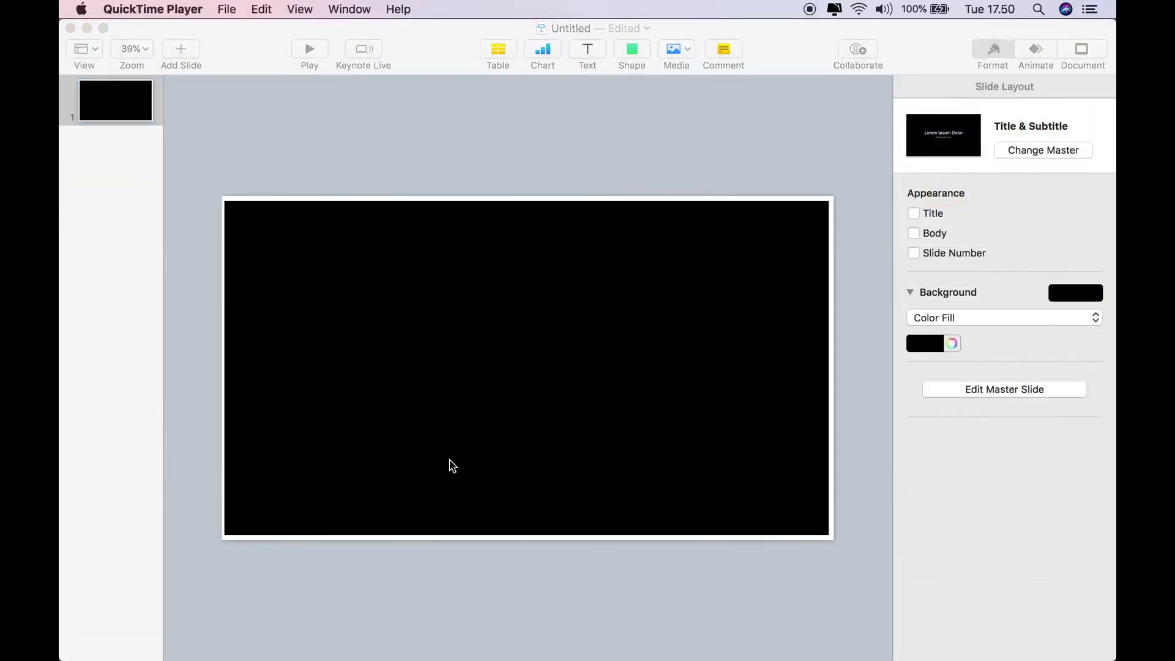
- Insert a circle, enlarge it to fill most of the slide, and centre it
{"action": "left_click", "coordinate": [636, 50]}
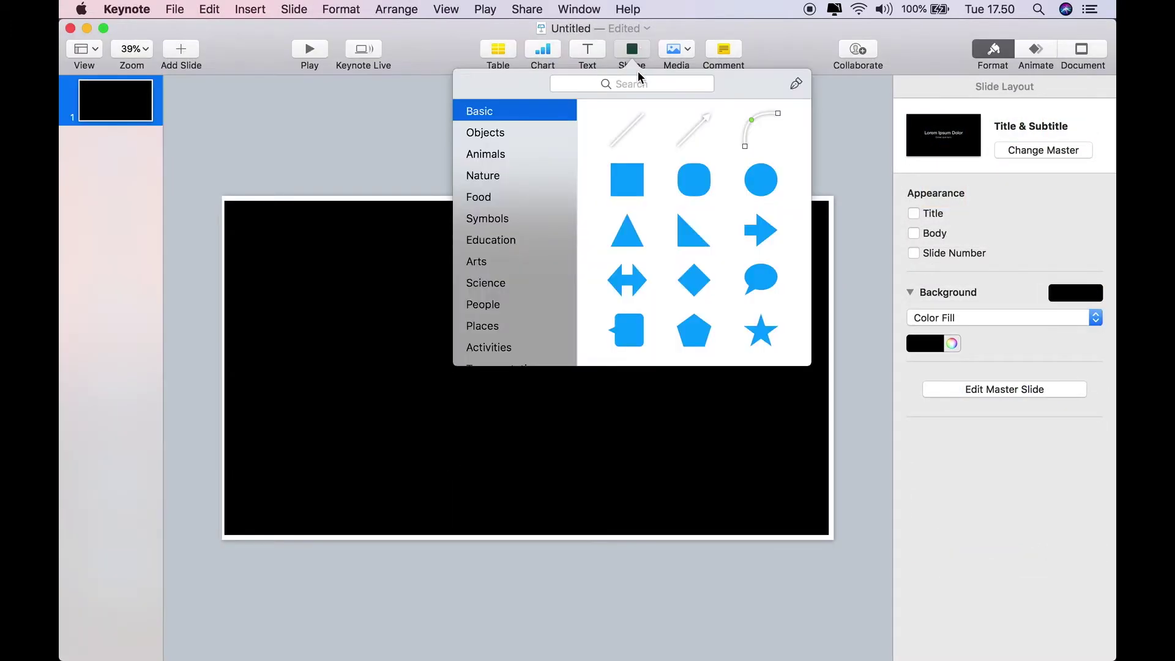
{"action": "left_click", "coordinate": [764, 180]}
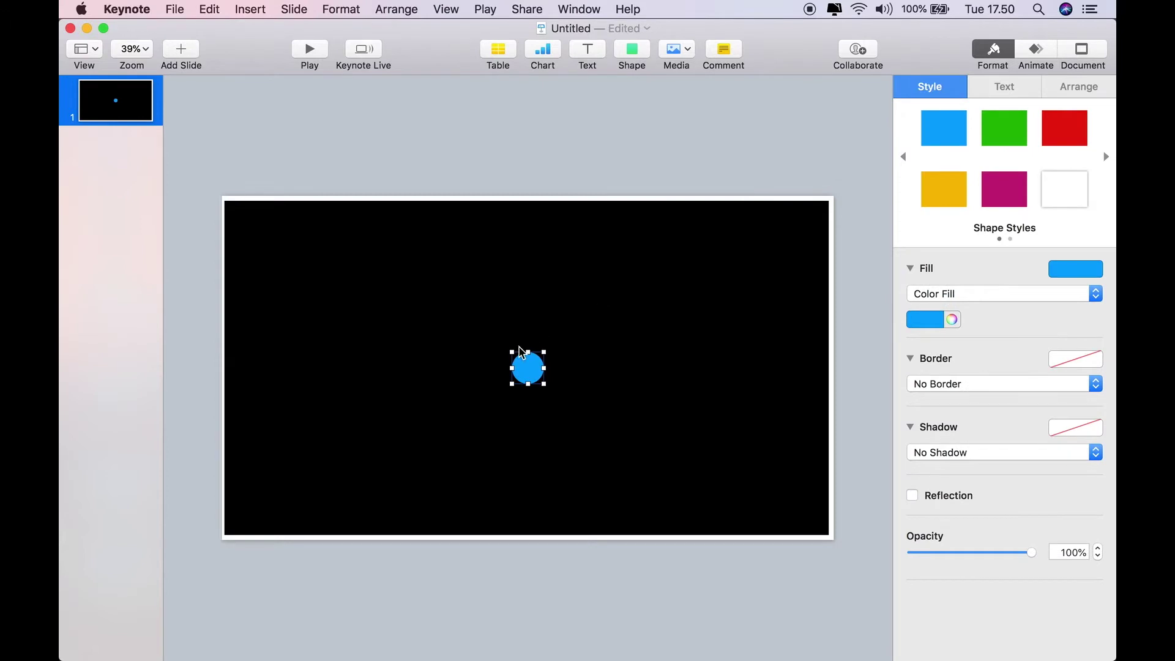
{"action": "left_click_drag", "start_coordinate": [511, 352], "coordinate": [265, 105]}
{"action": "left_click_drag", "start_coordinate": [406, 252], "coordinate": [529, 377]}
{"action": "left_click", "coordinate": [671, 156]}
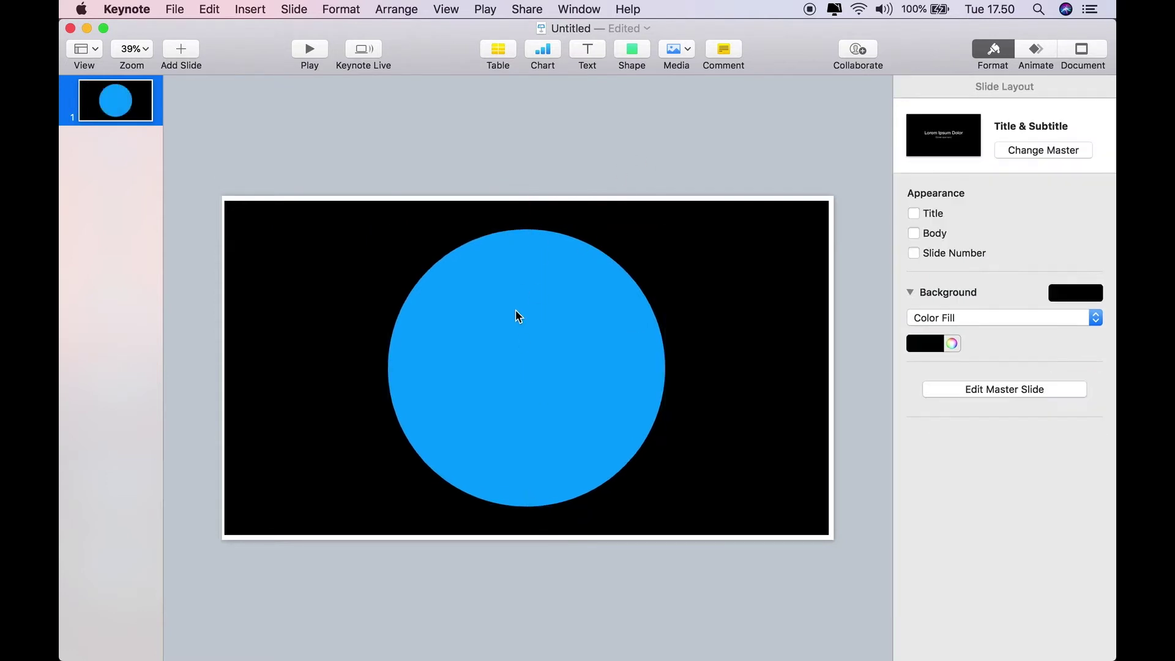
{"action": "left_click", "coordinate": [517, 315]}
- Give the circle no fill and a 10 pt white line border, then add a straight line
{"action": "left_click", "coordinate": [987, 298]}
{"action": "left_click", "coordinate": [978, 281]}
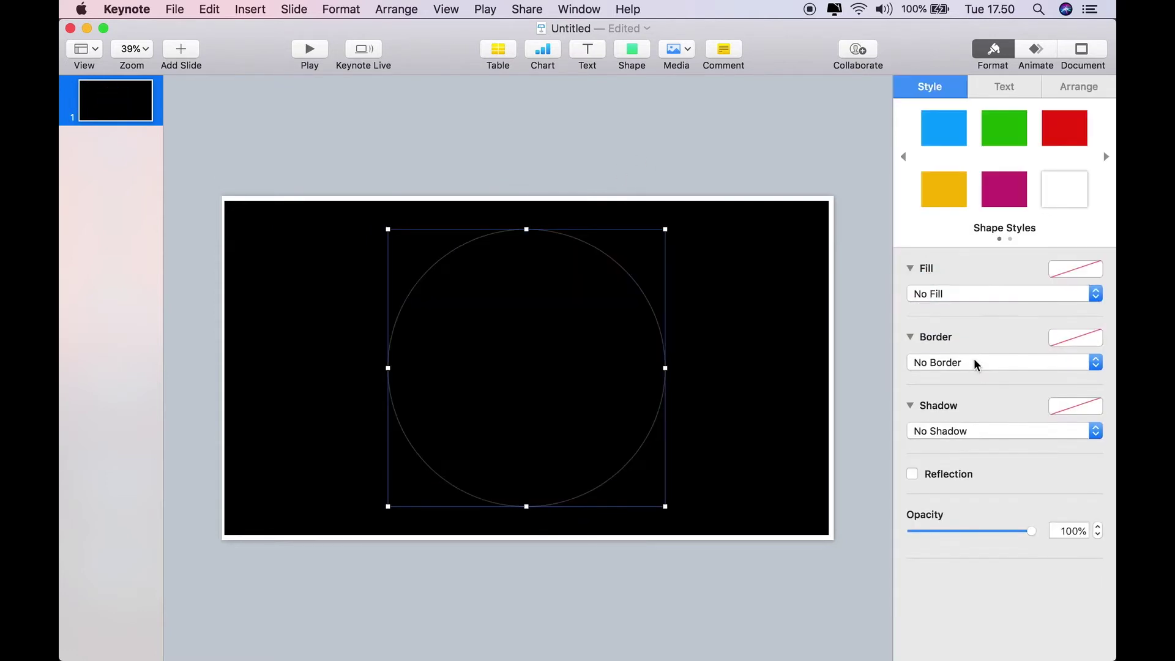
{"action": "left_click", "coordinate": [974, 362]}
{"action": "left_click", "coordinate": [969, 375]}
{"action": "left_click", "coordinate": [1098, 392]}
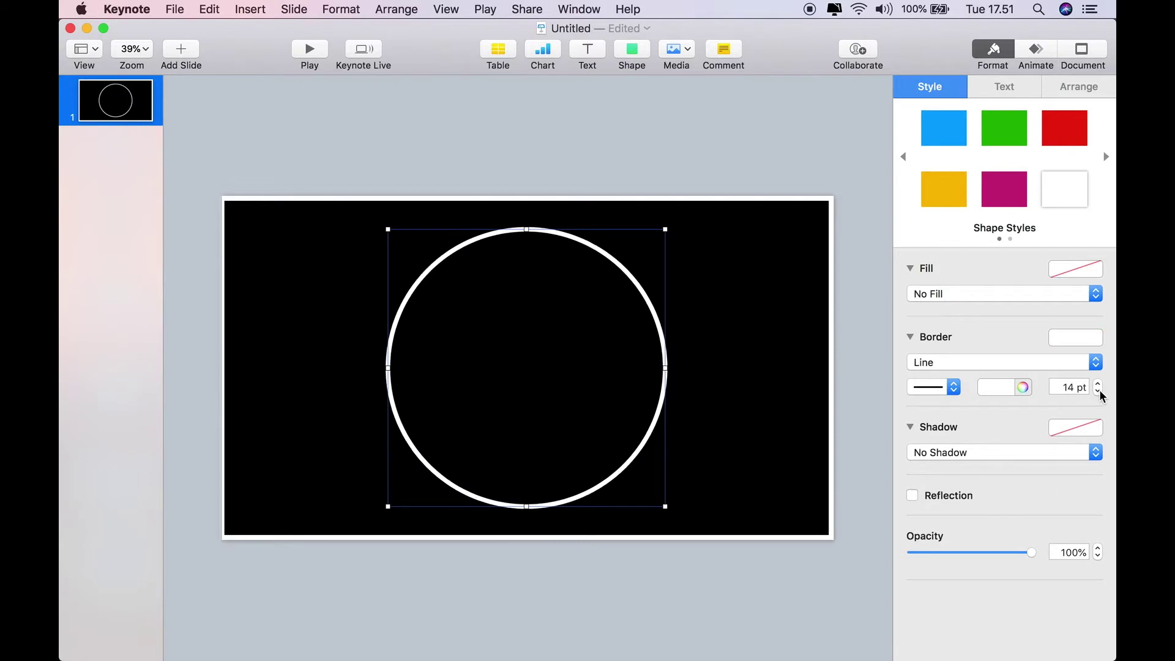
{"action": "left_click", "coordinate": [1098, 392]}
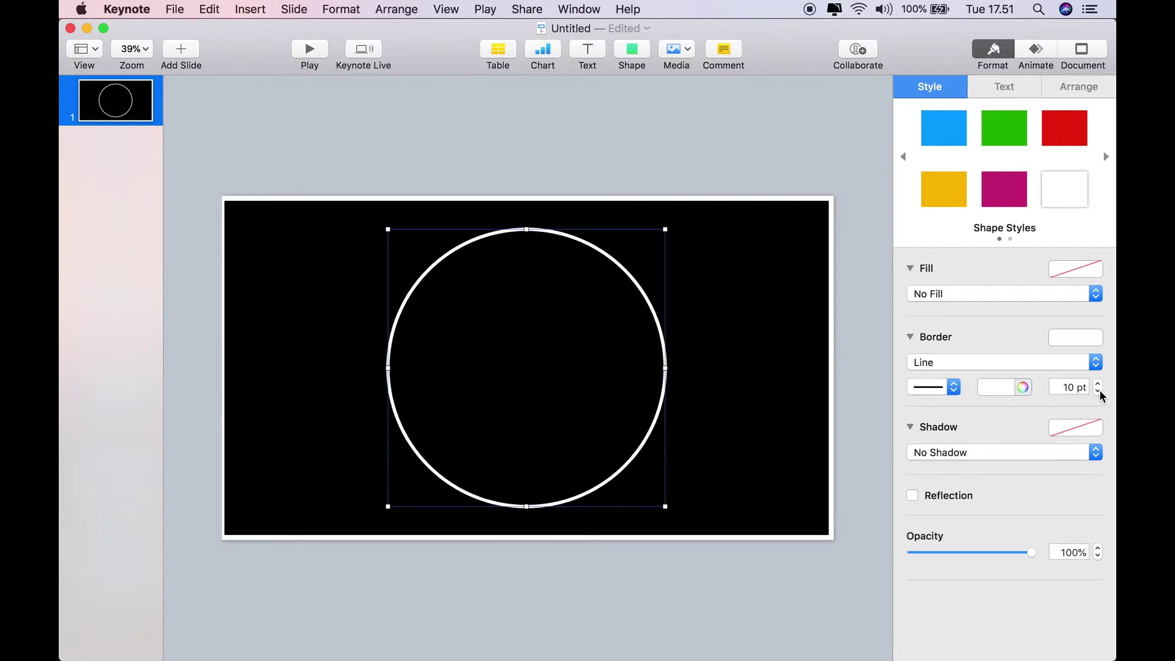
{"action": "left_click", "coordinate": [634, 52]}
{"action": "left_click", "coordinate": [623, 134]}
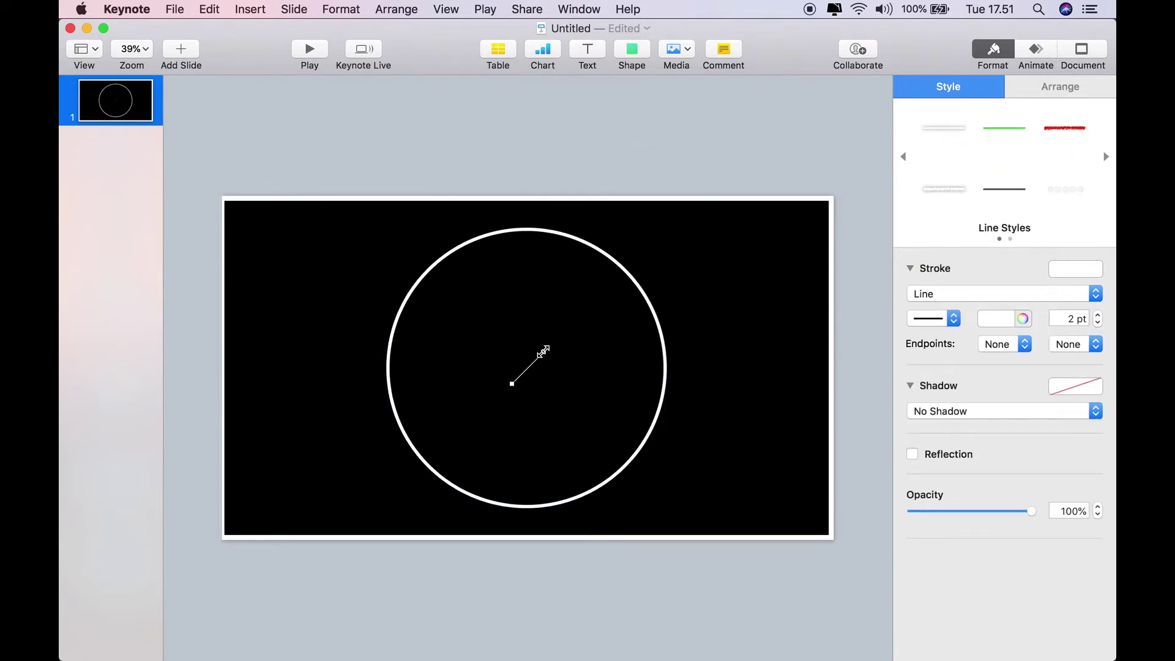
- Run the line from the circle's edge to the slide's right edge, then delete it
{"action": "left_click_drag", "start_coordinate": [543, 351], "coordinate": [830, 384]}
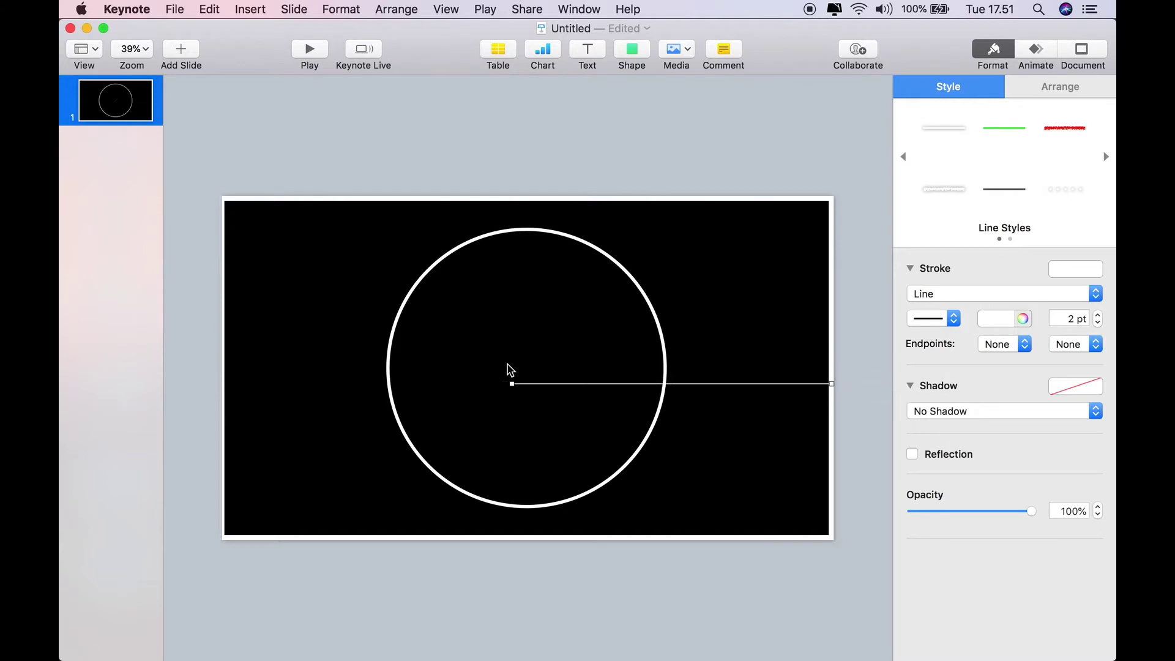
{"action": "left_click_drag", "start_coordinate": [512, 385], "coordinate": [666, 367]}
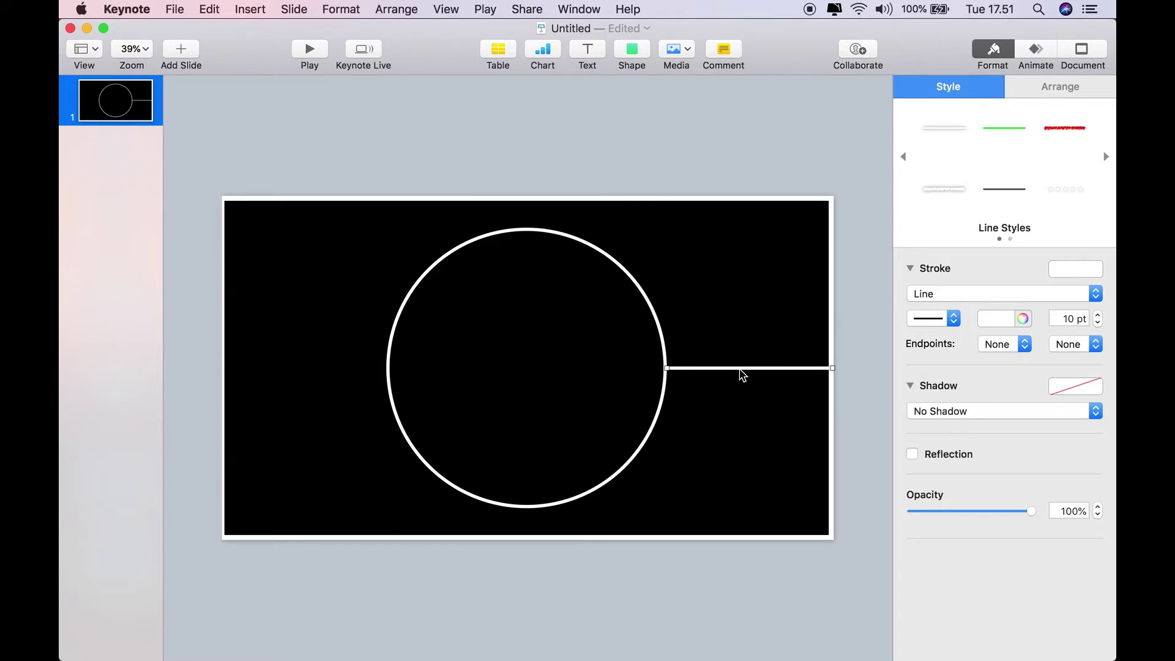
{"action": "key", "text": "Delete"}
- Delete the circle and open the shape library, scrolling down its list
{"action": "left_click", "coordinate": [592, 245]}
{"action": "key", "text": "Delete"}
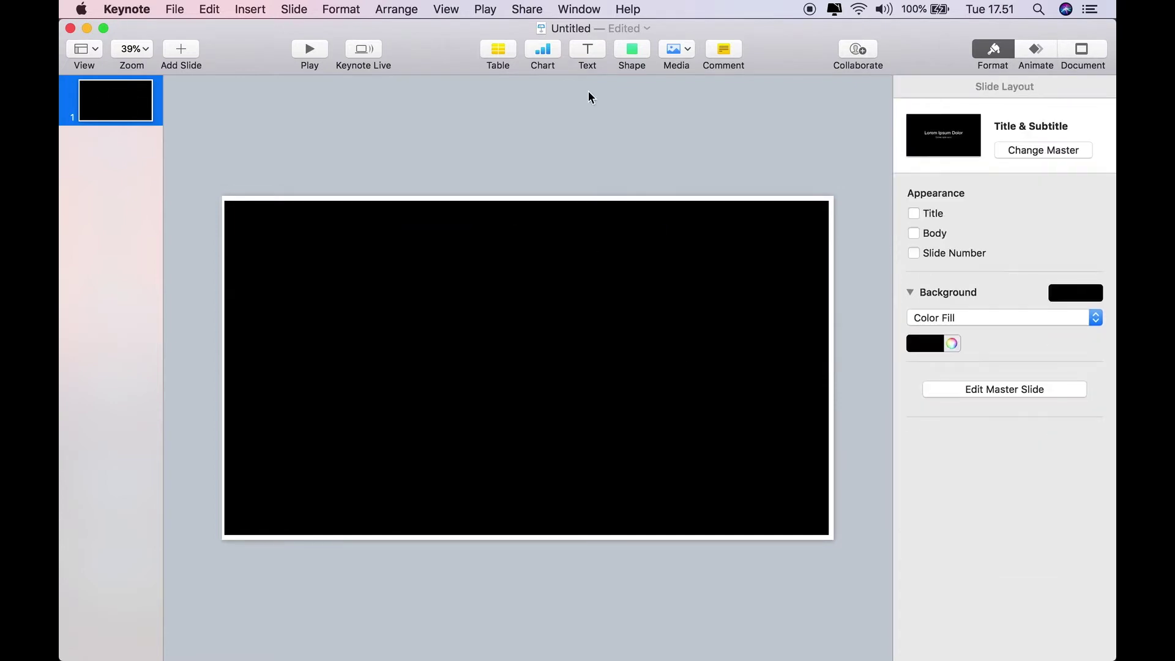
{"action": "left_click", "coordinate": [644, 54]}
{"action": "scroll", "coordinate": [670, 245], "scroll_direction": "down", "scroll_amount": 10}
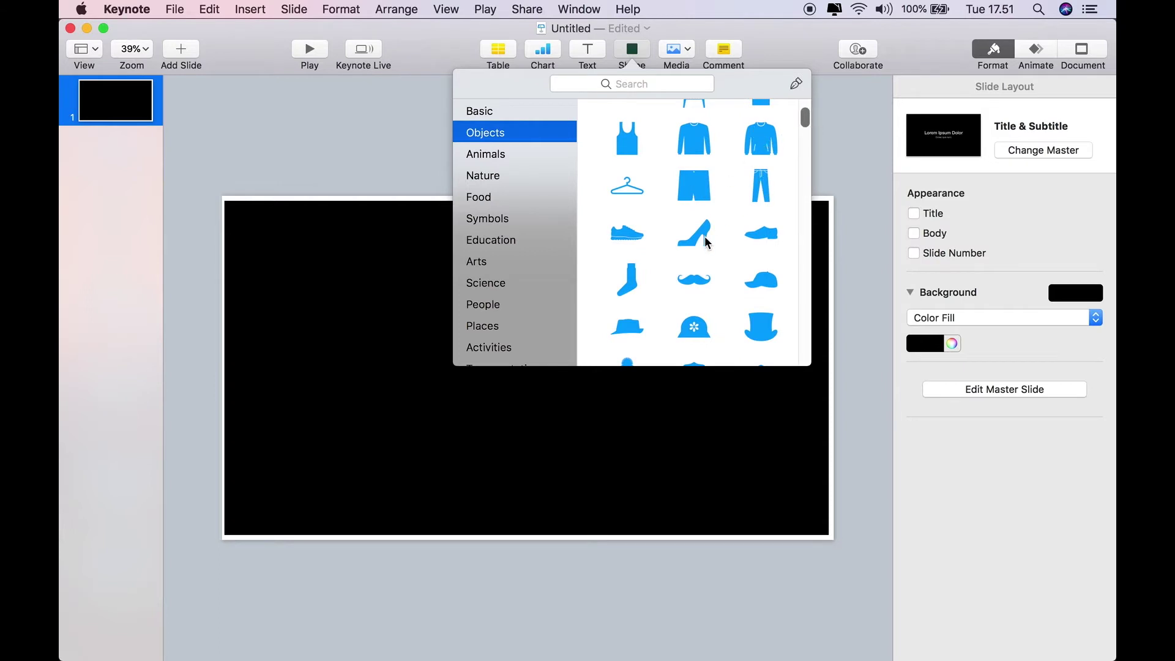
{"action": "scroll", "coordinate": [704, 236], "scroll_direction": "down", "scroll_amount": 10}
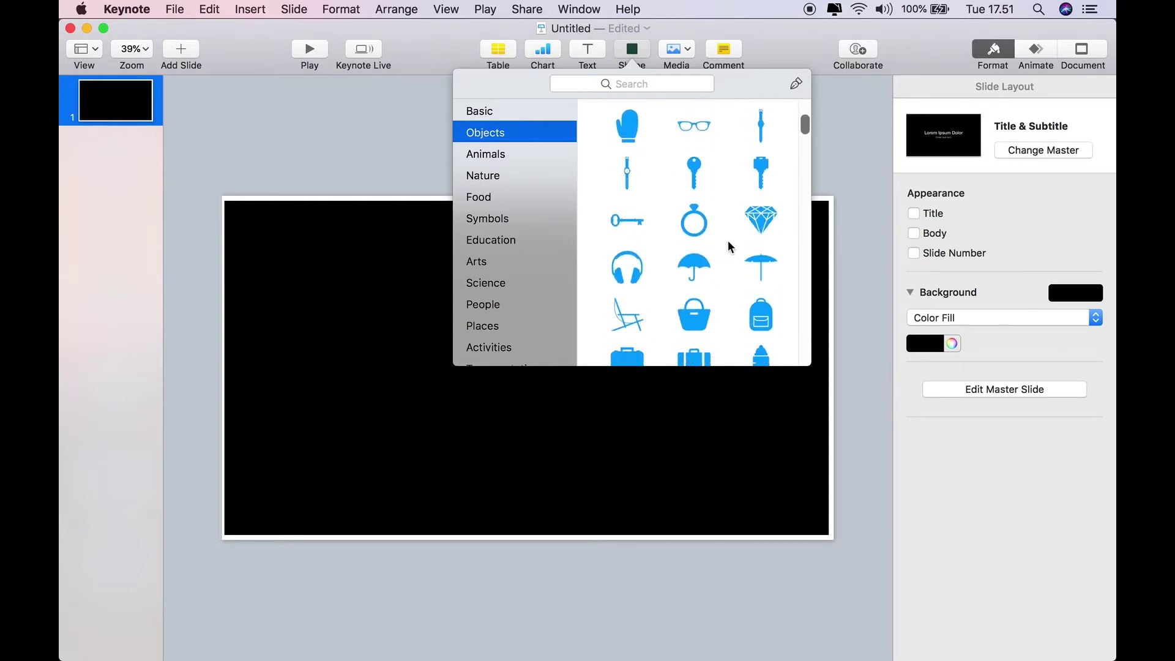
{"action": "scroll", "coordinate": [728, 247], "scroll_direction": "down", "scroll_amount": 10}
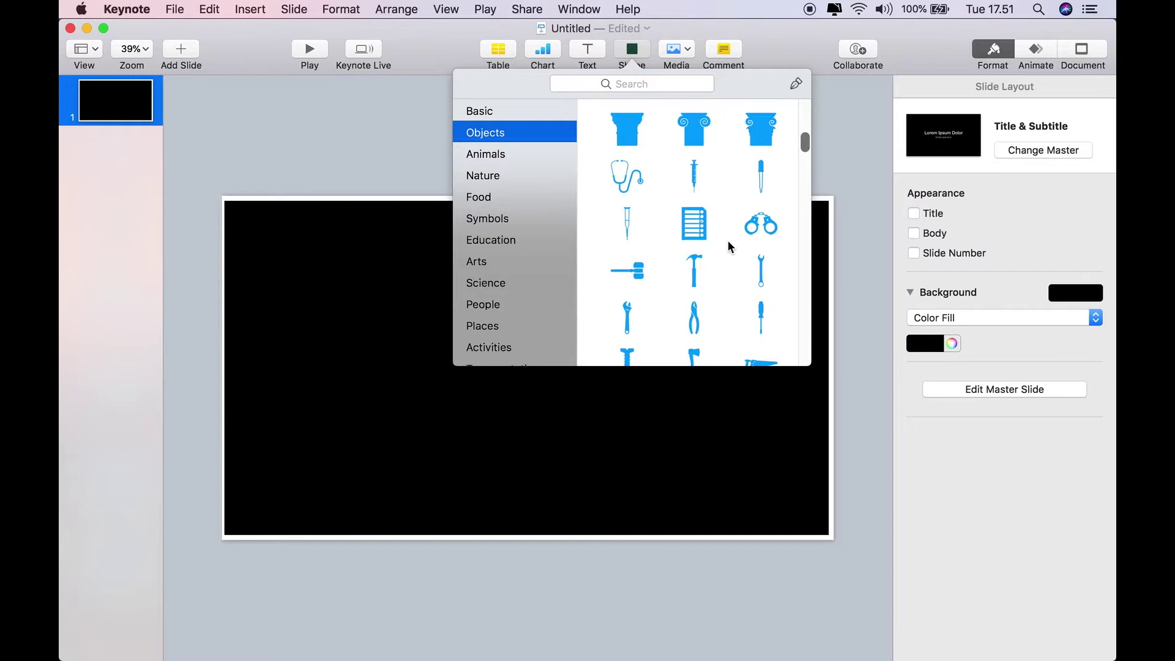
{"action": "scroll", "coordinate": [728, 247], "scroll_direction": "down", "scroll_amount": 10}
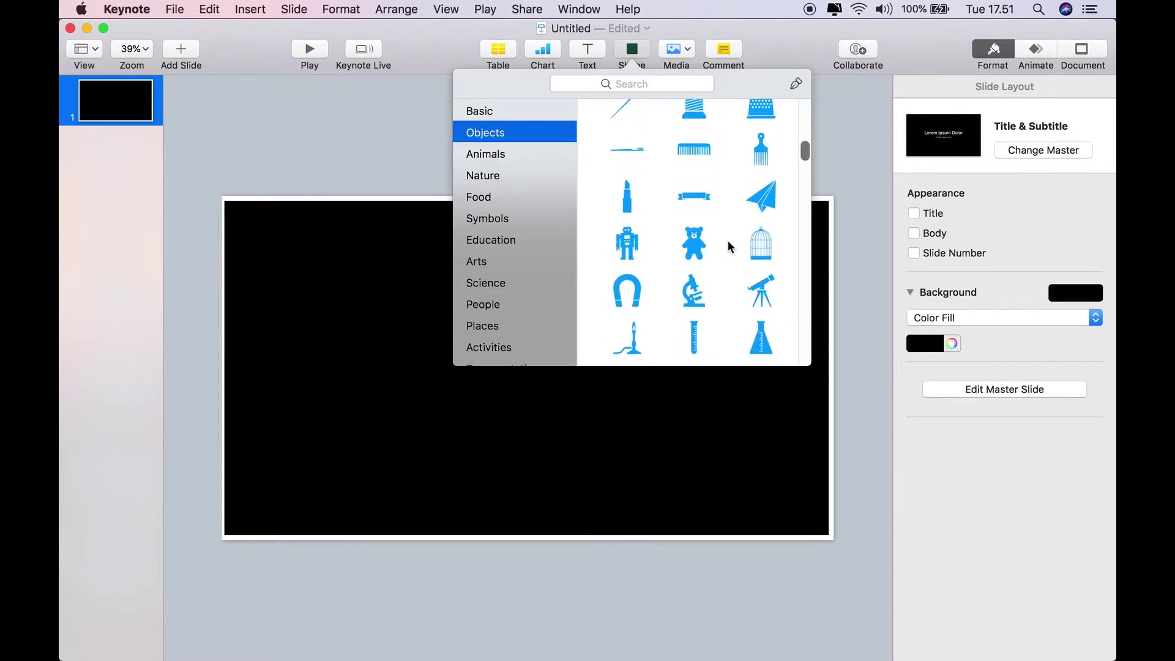
{"action": "scroll", "coordinate": [728, 247], "scroll_direction": "up", "scroll_amount": 5}
{"action": "left_click", "coordinate": [693, 224]}
{"action": "left_click_drag", "start_coordinate": [508, 351], "coordinate": [299, 149]}
{"action": "left_click_drag", "start_coordinate": [366, 183], "coordinate": [483, 270]}
{"action": "left_click", "coordinate": [1021, 295]}
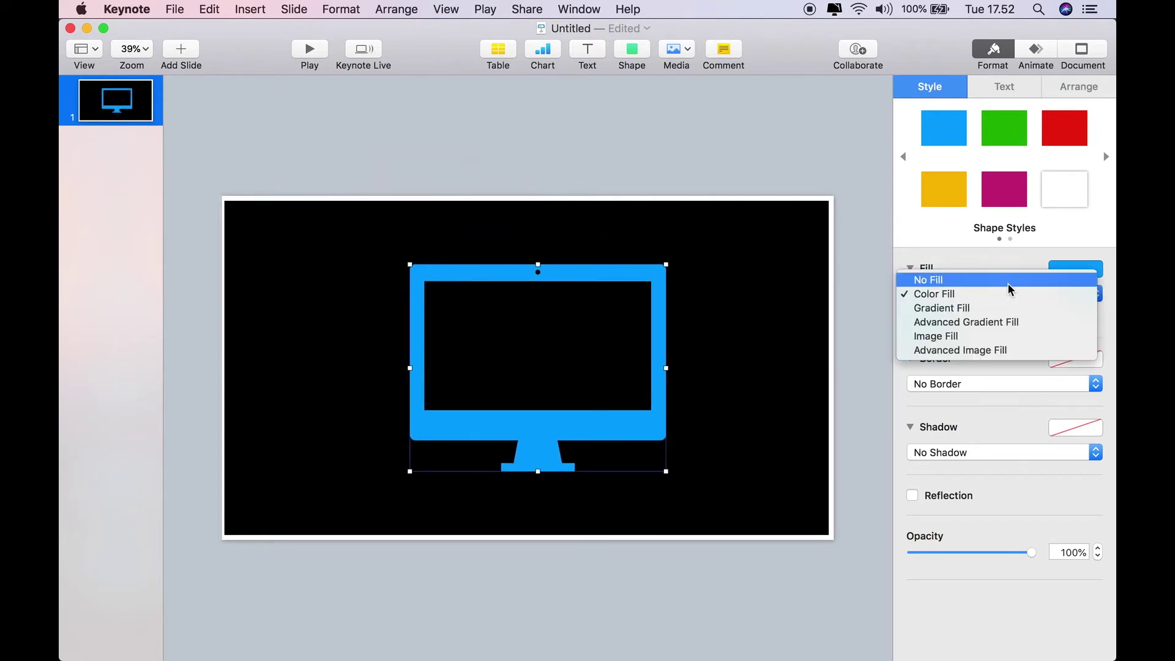
{"action": "left_click", "coordinate": [1011, 275]}
{"action": "left_click", "coordinate": [954, 363]}
{"action": "left_click", "coordinate": [936, 377]}
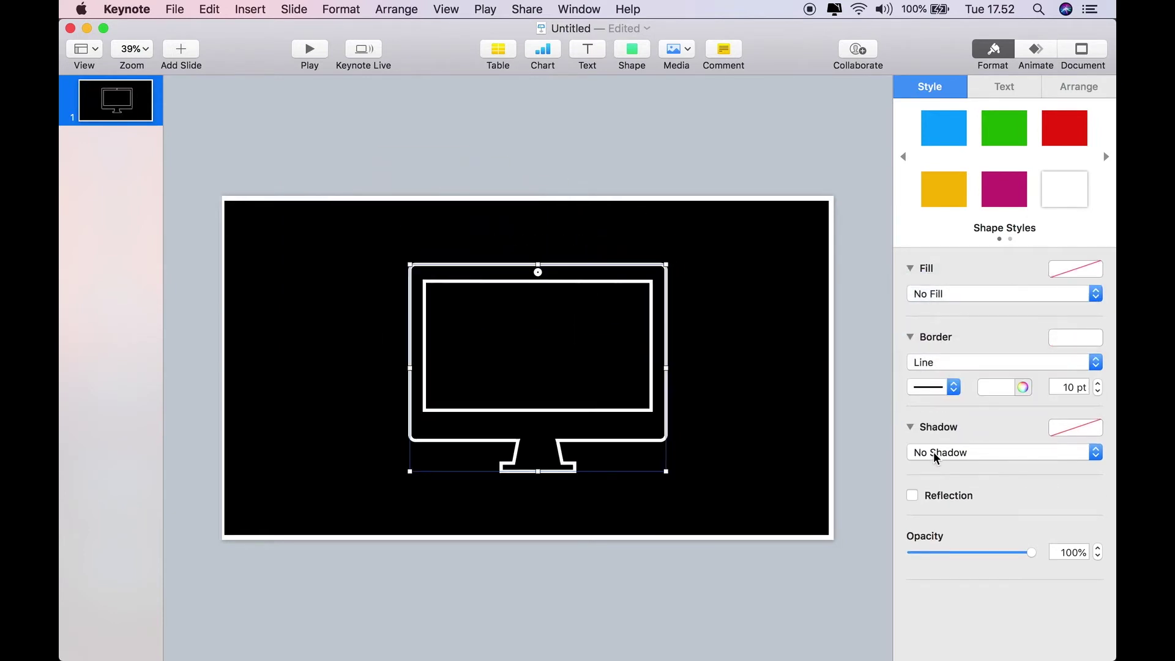
{"action": "left_click", "coordinate": [1097, 392]}
{"action": "left_click", "coordinate": [1097, 392]}
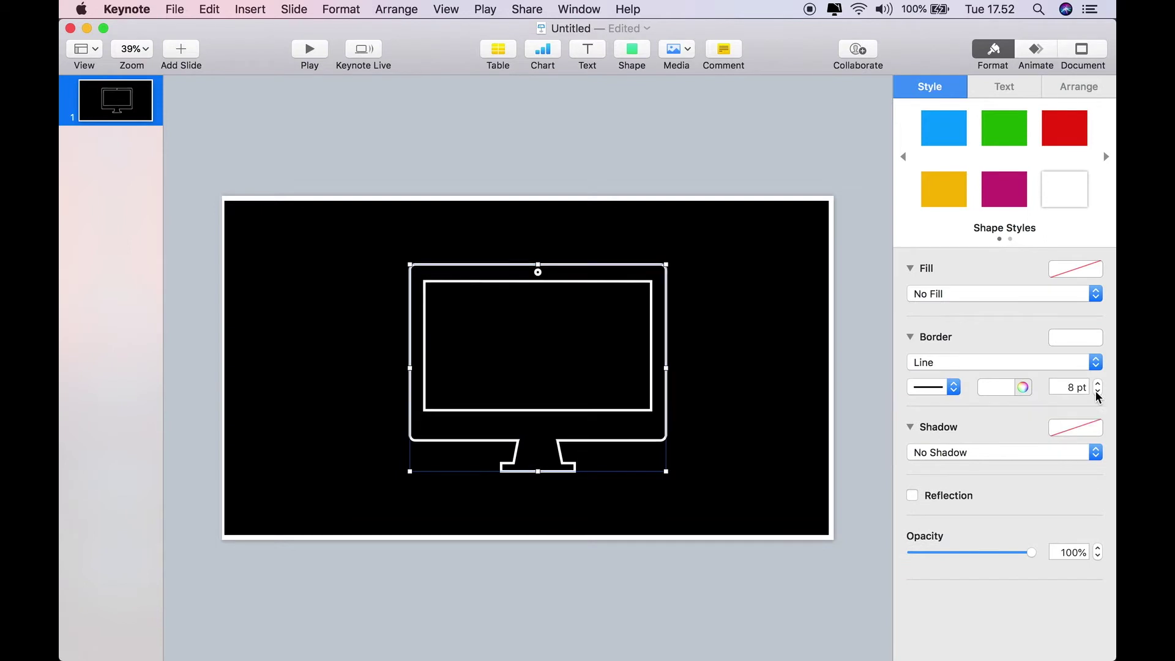
{"action": "left_click", "coordinate": [787, 332]}
{"action": "left_click", "coordinate": [644, 271]}
{"action": "key", "text": "Delete"}
- Insert the globe shape from the shape library, enlarge it to about 786 pt and centre it
{"action": "left_click", "coordinate": [631, 49]}
{"action": "scroll", "coordinate": [627, 240], "scroll_direction": "down", "scroll_amount": 10}
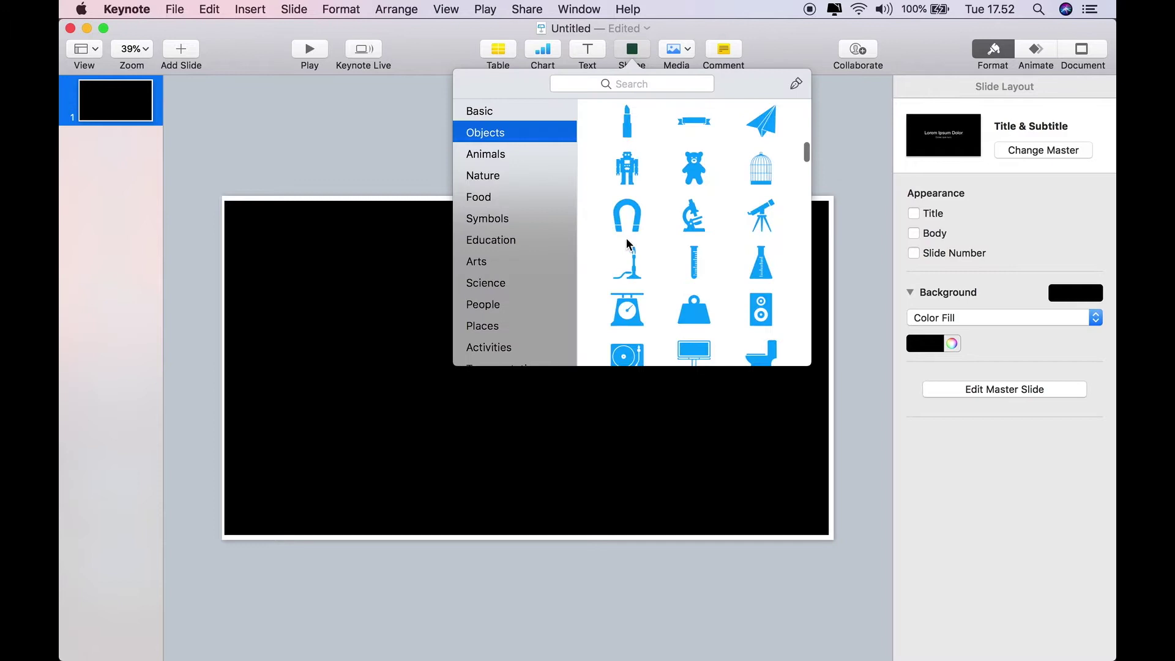
{"action": "scroll", "coordinate": [627, 242], "scroll_direction": "down", "scroll_amount": 15}
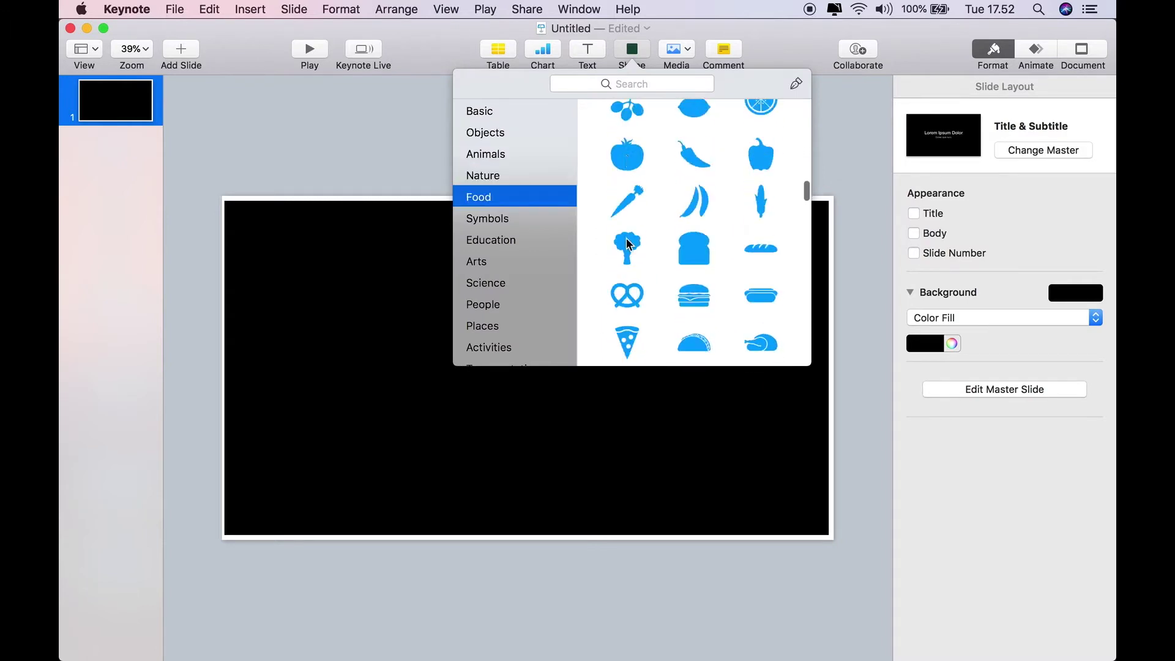
{"action": "scroll", "coordinate": [627, 243], "scroll_direction": "down", "scroll_amount": 15}
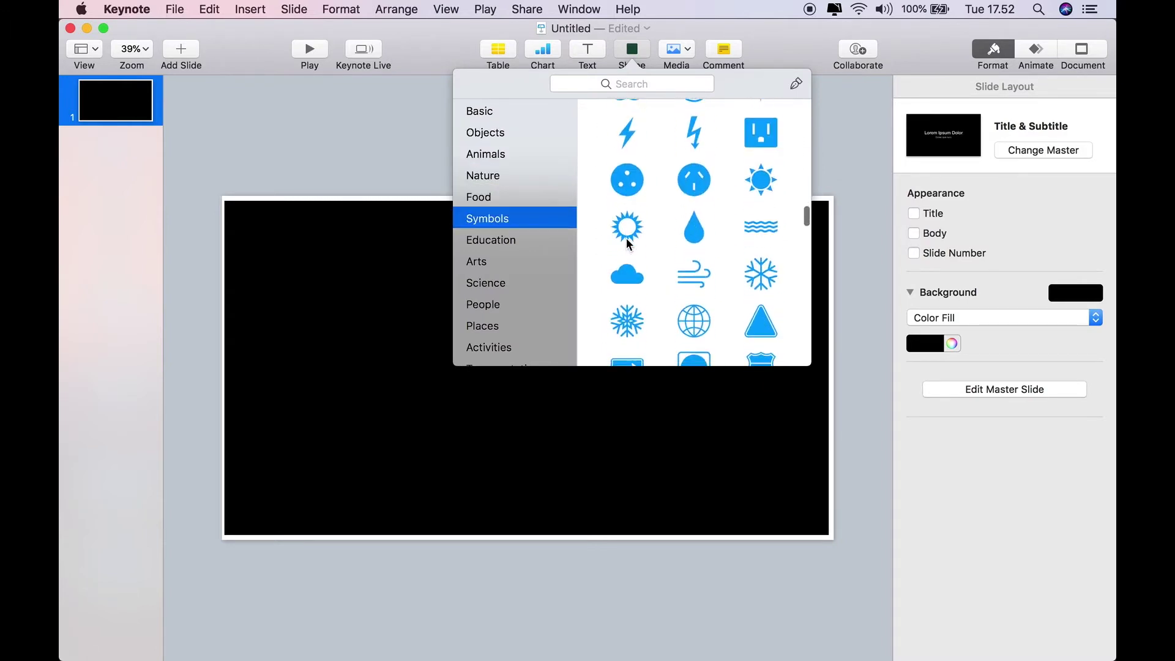
{"action": "scroll", "coordinate": [628, 243], "scroll_direction": "down", "scroll_amount": 15}
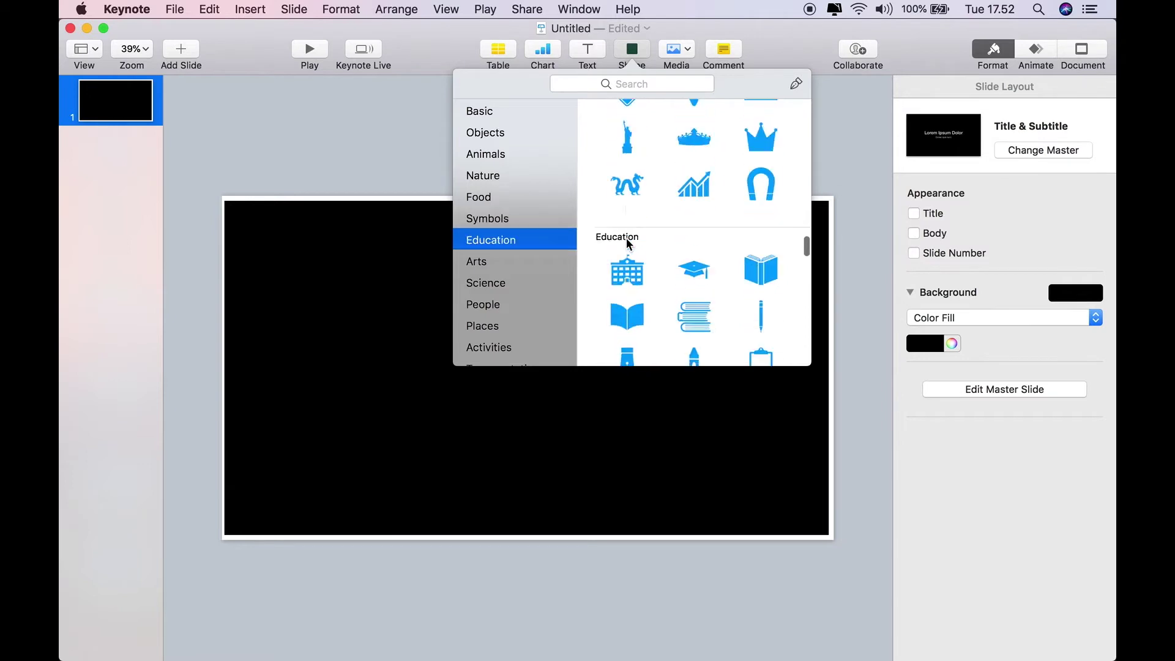
{"action": "scroll", "coordinate": [628, 243], "scroll_direction": "down", "scroll_amount": 20}
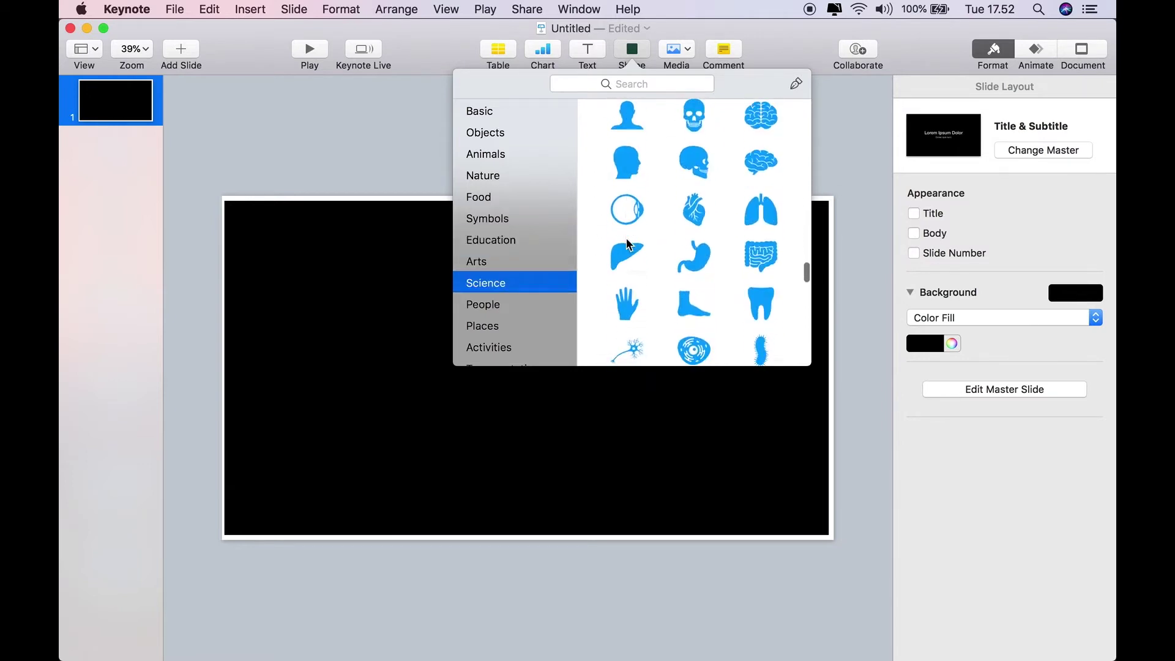
{"action": "scroll", "coordinate": [627, 244], "scroll_direction": "down", "scroll_amount": 10}
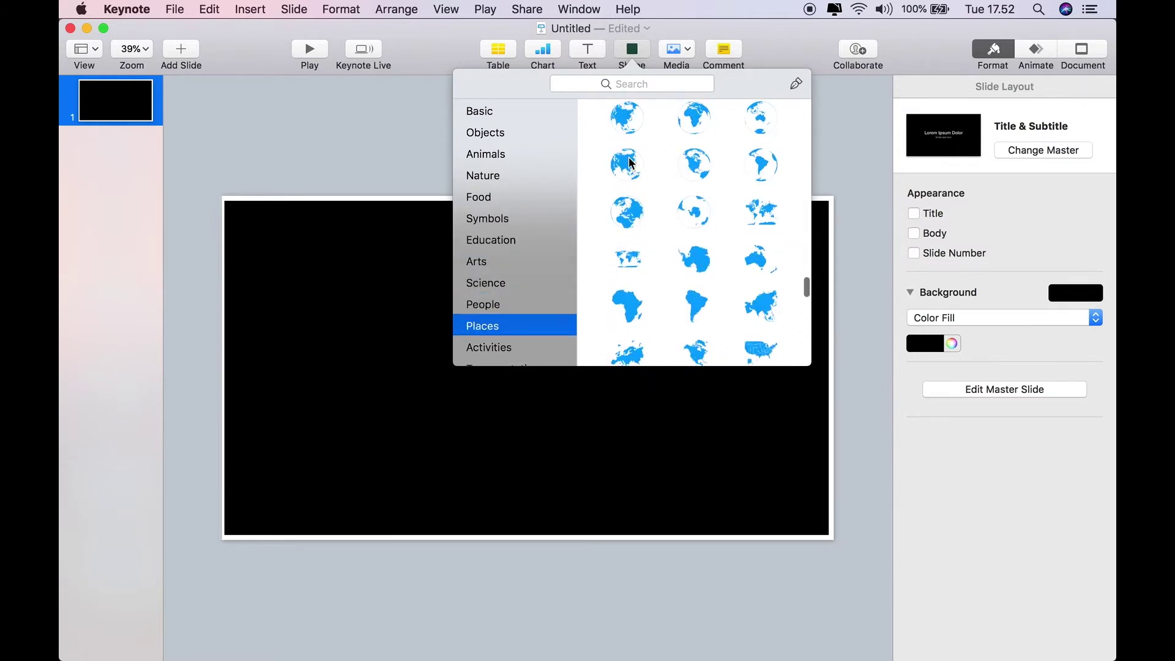
{"action": "left_click", "coordinate": [626, 118]}
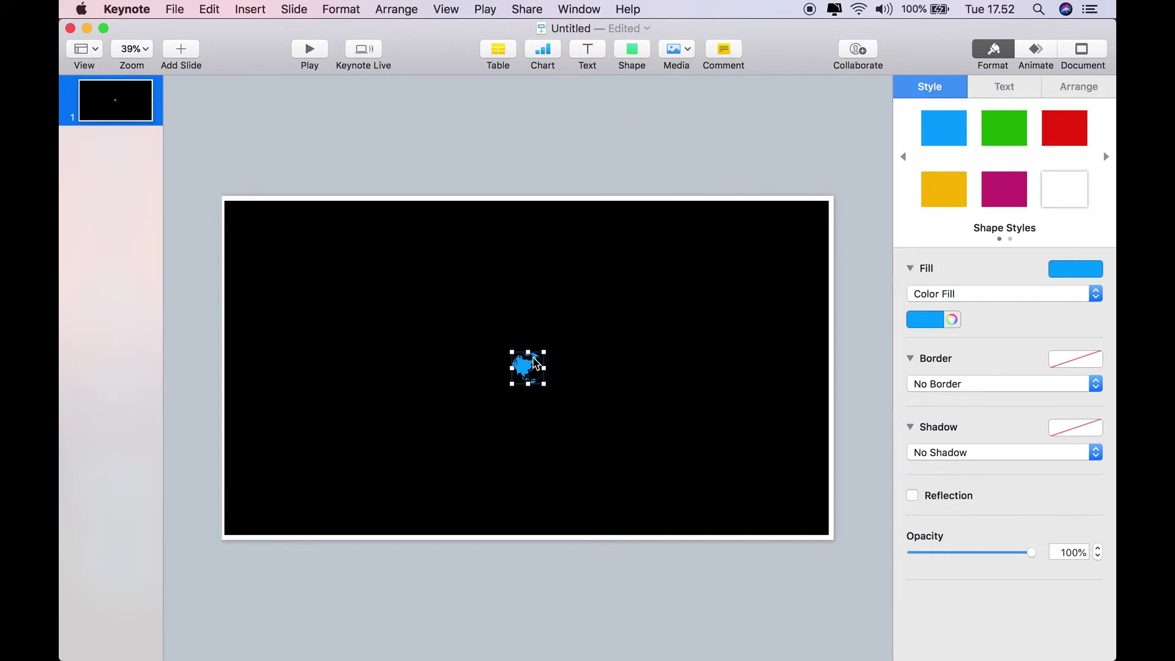
{"action": "left_click_drag", "start_coordinate": [511, 350], "coordinate": [311, 71]}
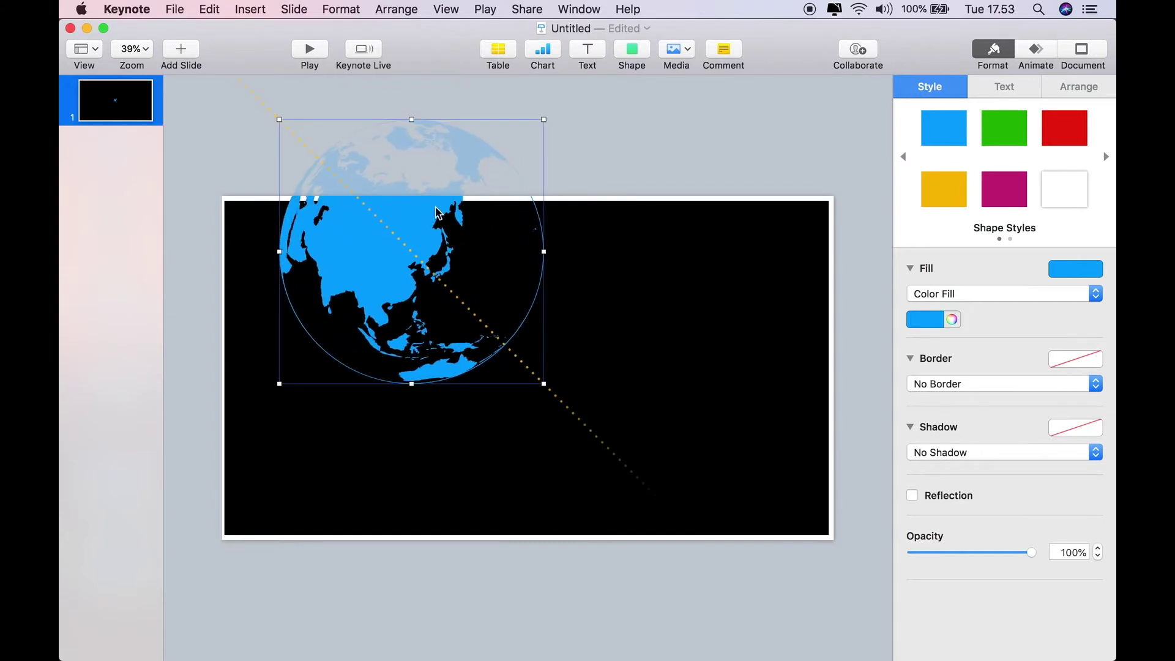
{"action": "left_click_drag", "start_coordinate": [413, 251], "coordinate": [530, 370]}
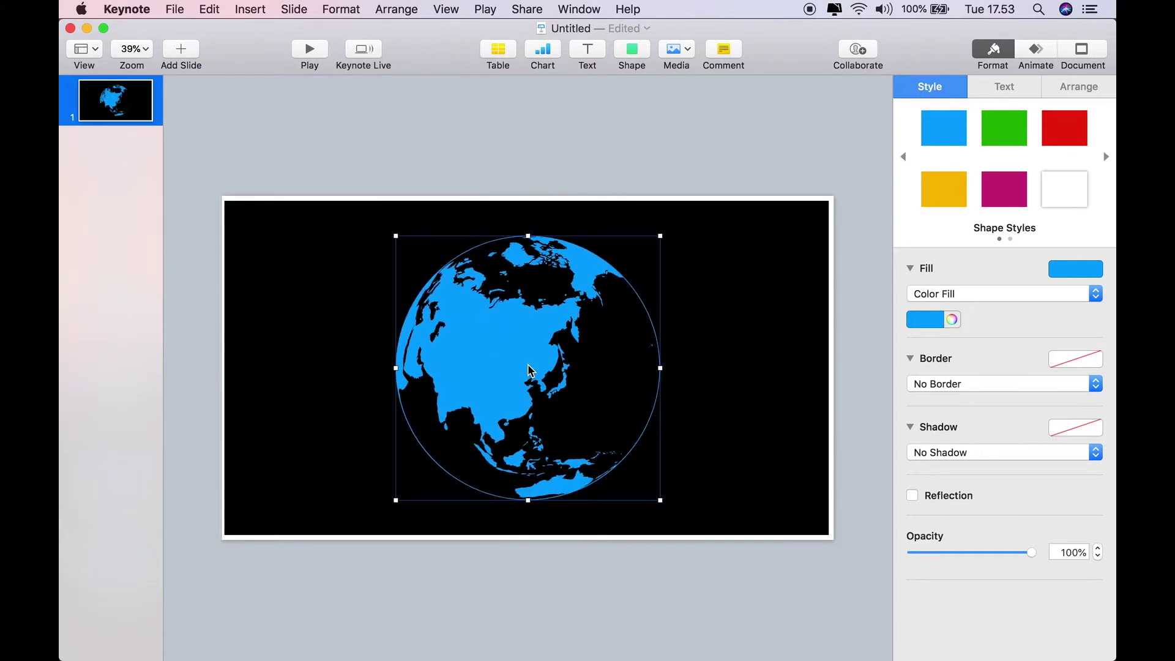
- Remove the globe's blue fill and give it a white line border thinned to 4 pt
{"action": "left_click", "coordinate": [969, 295]}
{"action": "left_click", "coordinate": [967, 283]}
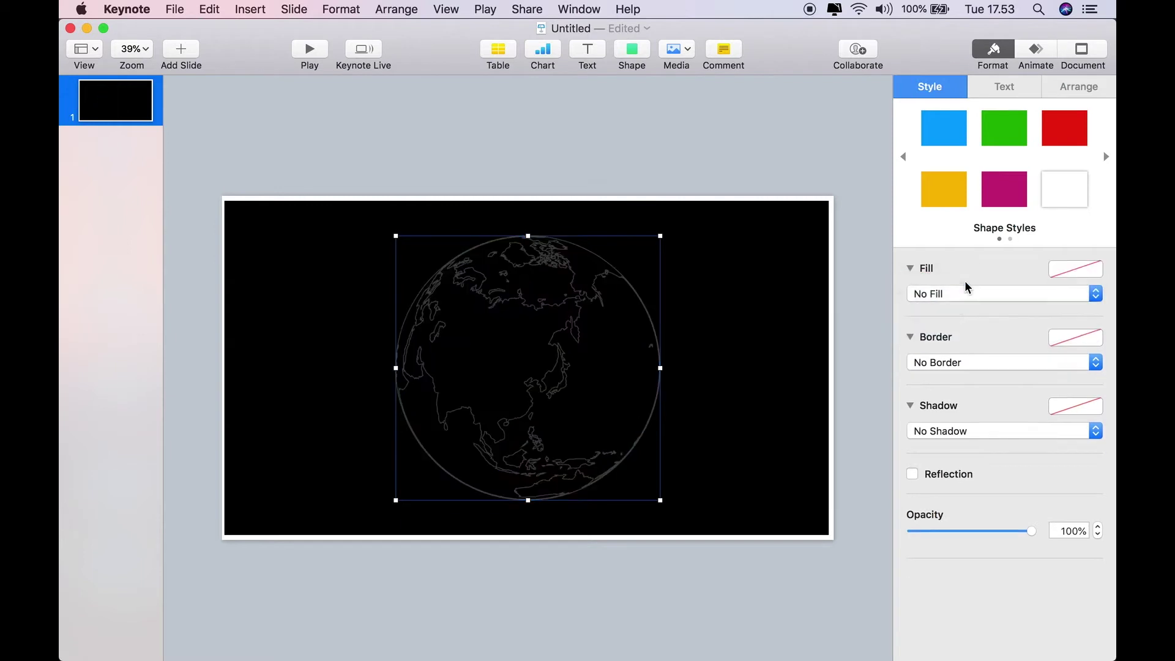
{"action": "left_click", "coordinate": [933, 364]}
{"action": "left_click", "coordinate": [943, 376]}
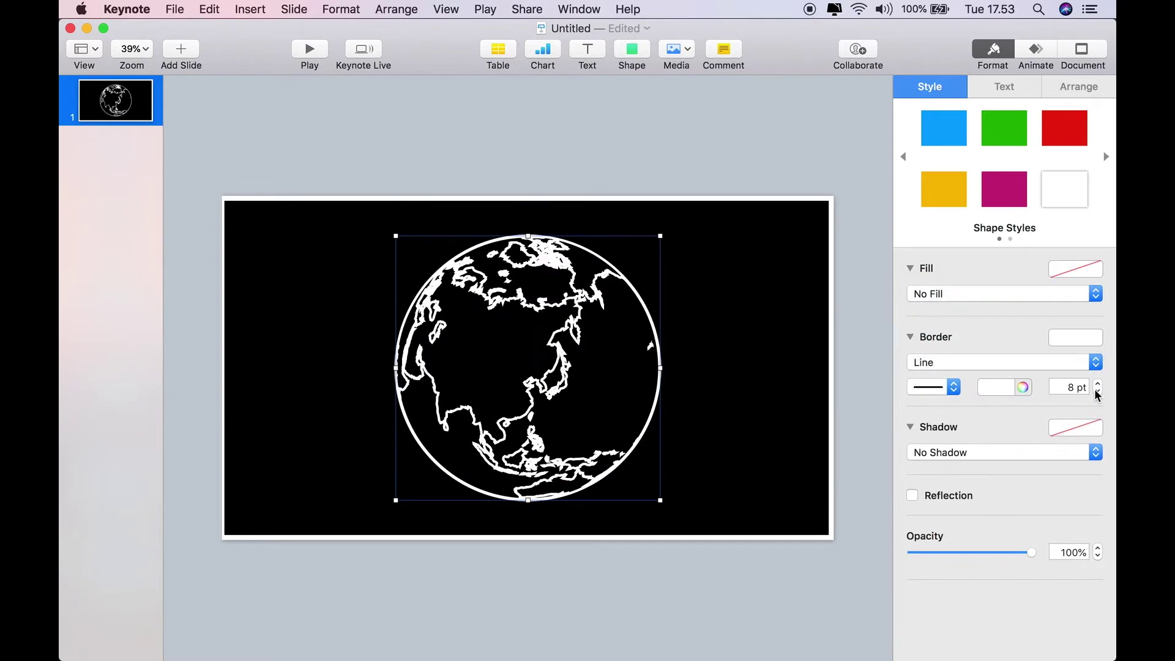
{"action": "left_click", "coordinate": [1098, 391]}
{"action": "left_click", "coordinate": [1099, 391]}
{"action": "left_click", "coordinate": [1098, 392]}
{"action": "left_click", "coordinate": [1099, 391]}
{"action": "left_click", "coordinate": [1098, 383]}
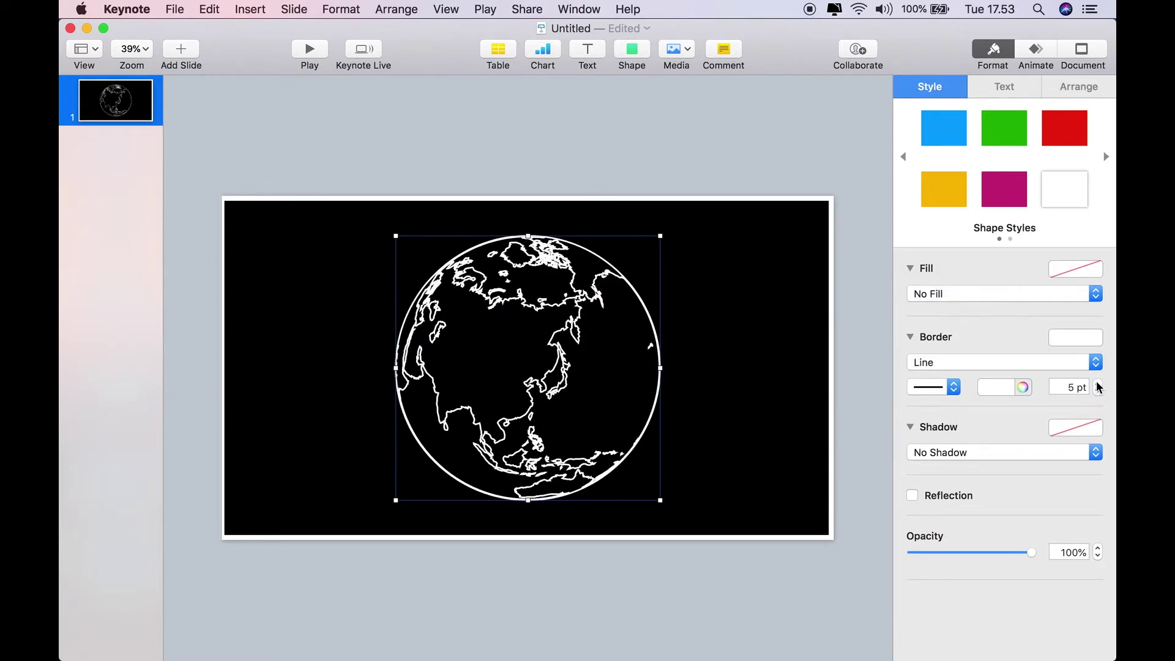
{"action": "left_click", "coordinate": [752, 375]}
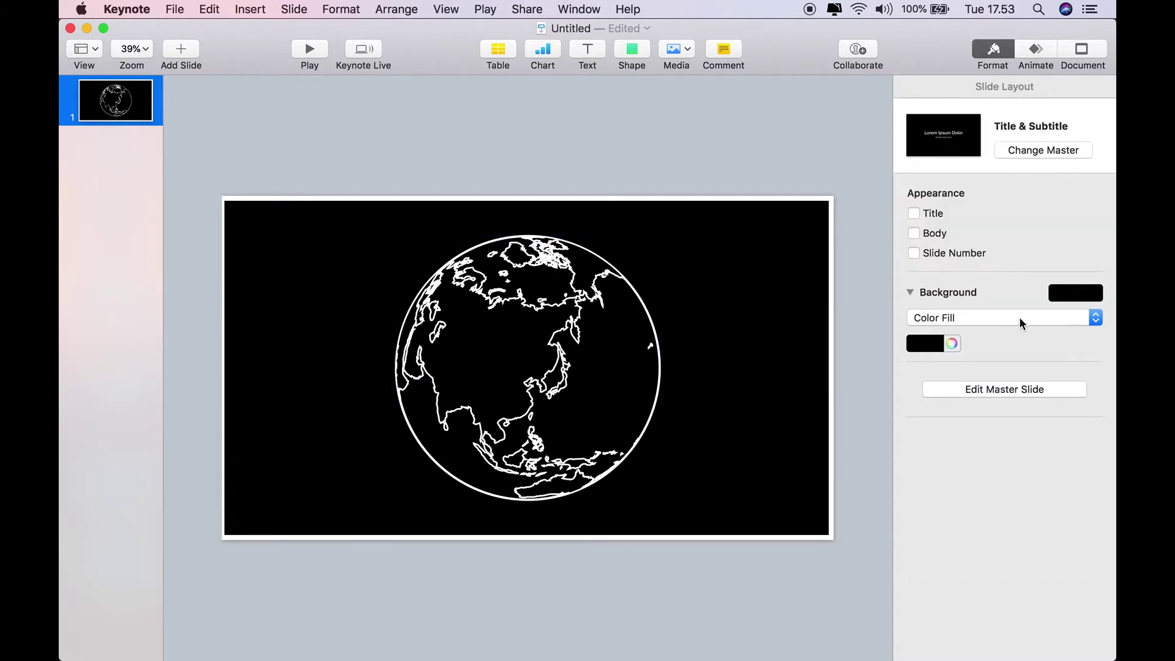
{"action": "left_click", "coordinate": [632, 288]}
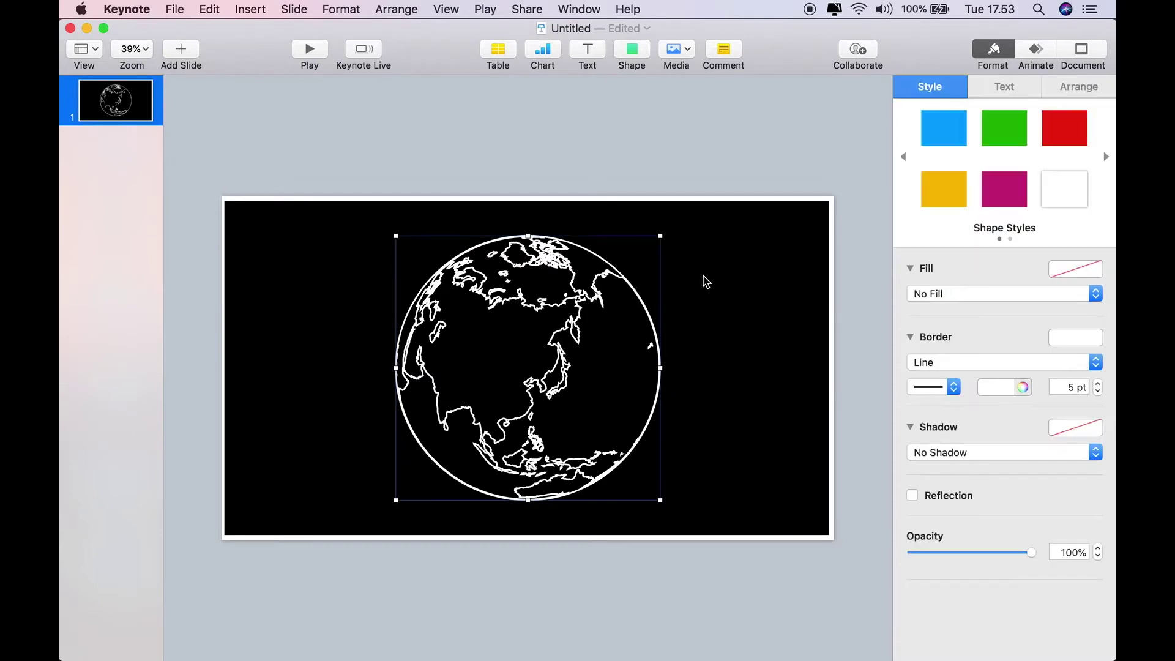
{"action": "left_click", "coordinate": [1099, 392]}
{"action": "left_click", "coordinate": [781, 364]}
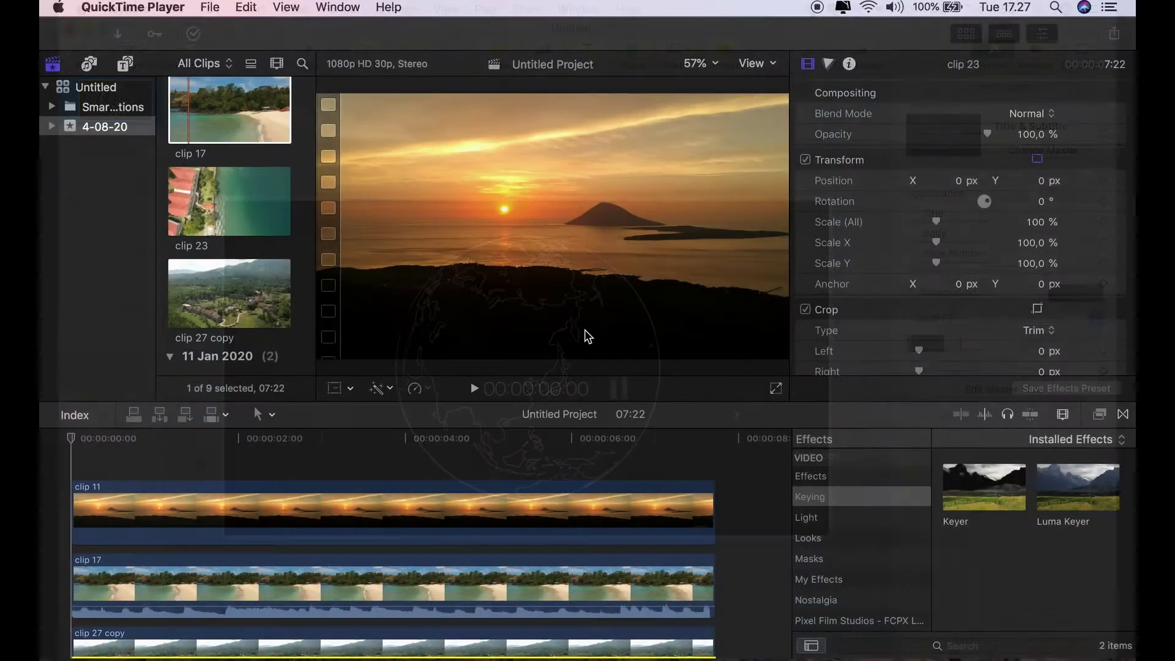
- Select clip 11 and check its on-screen transform controls around 2:16
{"action": "scroll", "coordinate": [430, 534], "scroll_direction": "down", "scroll_amount": 1}
{"action": "scroll", "coordinate": [430, 534], "scroll_direction": "down", "scroll_amount": 2}
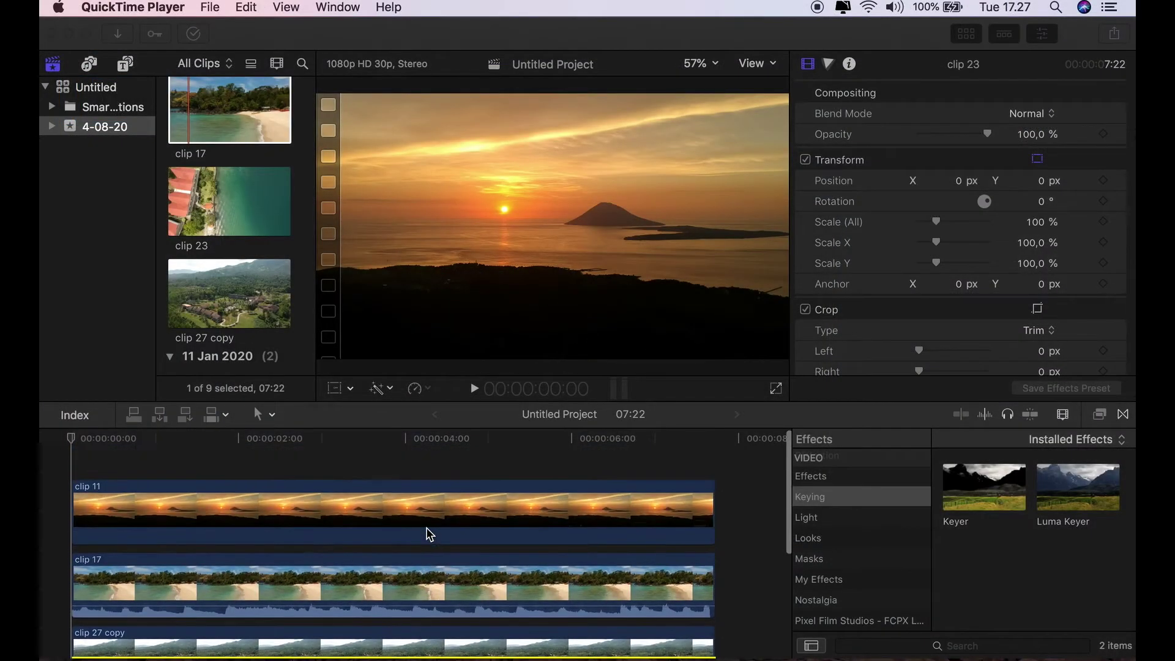
{"action": "scroll", "coordinate": [430, 534], "scroll_direction": "up", "scroll_amount": 3}
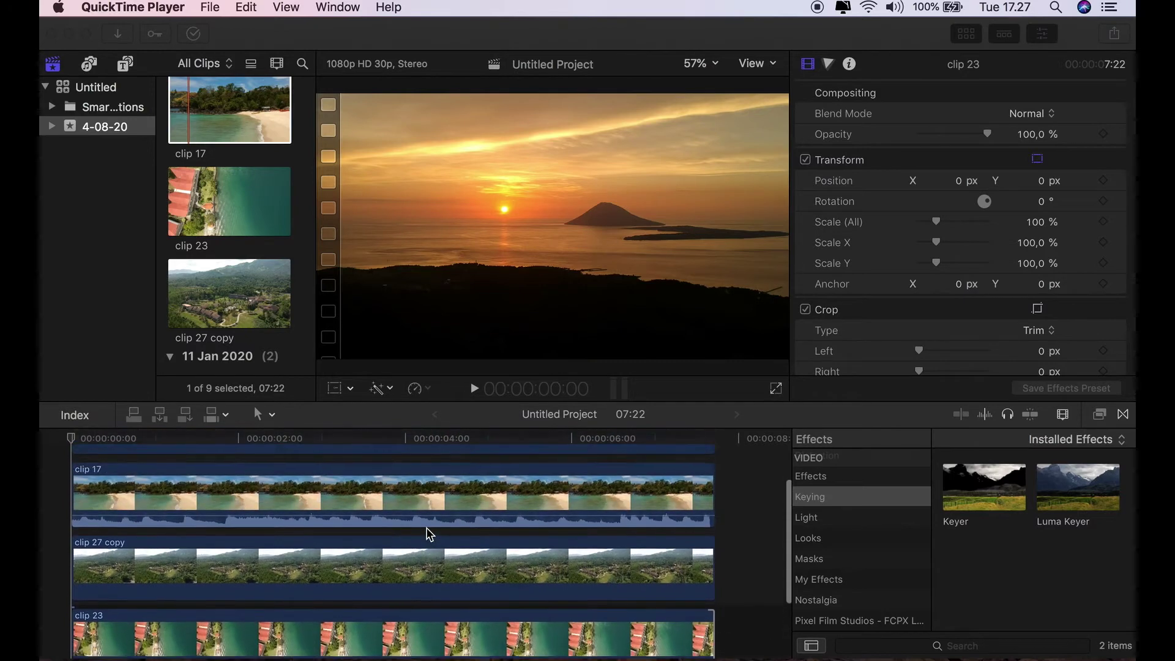
{"action": "scroll", "coordinate": [430, 534], "scroll_direction": "up", "scroll_amount": 4}
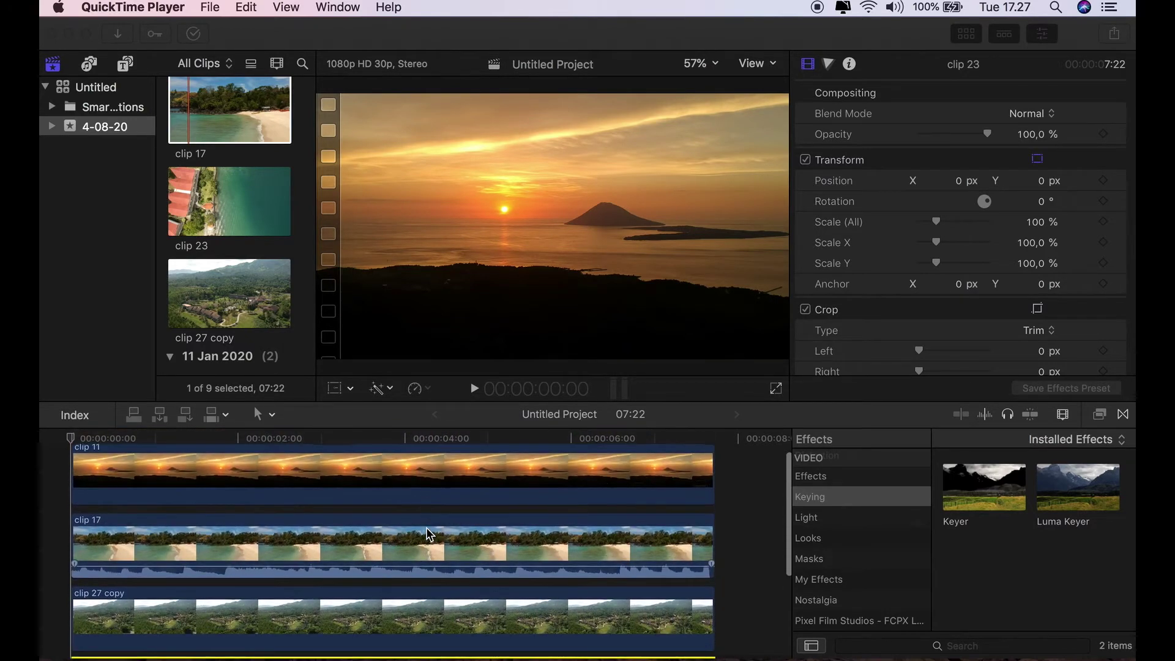
{"action": "left_click", "coordinate": [387, 502]}
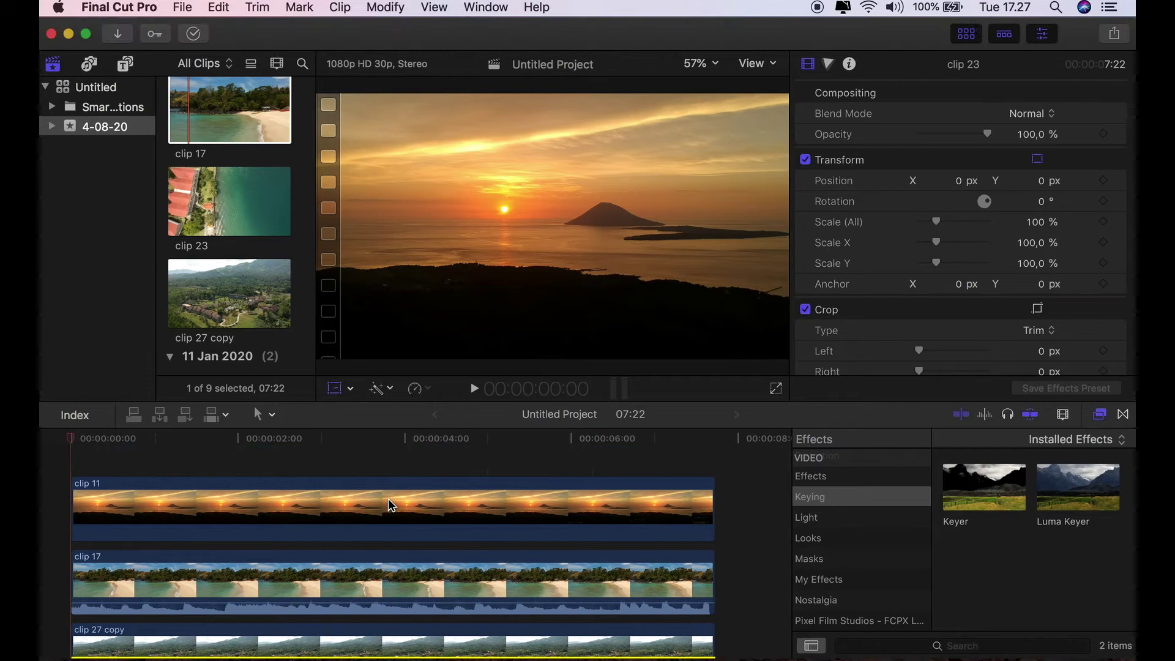
{"action": "key", "text": "shift+t"}
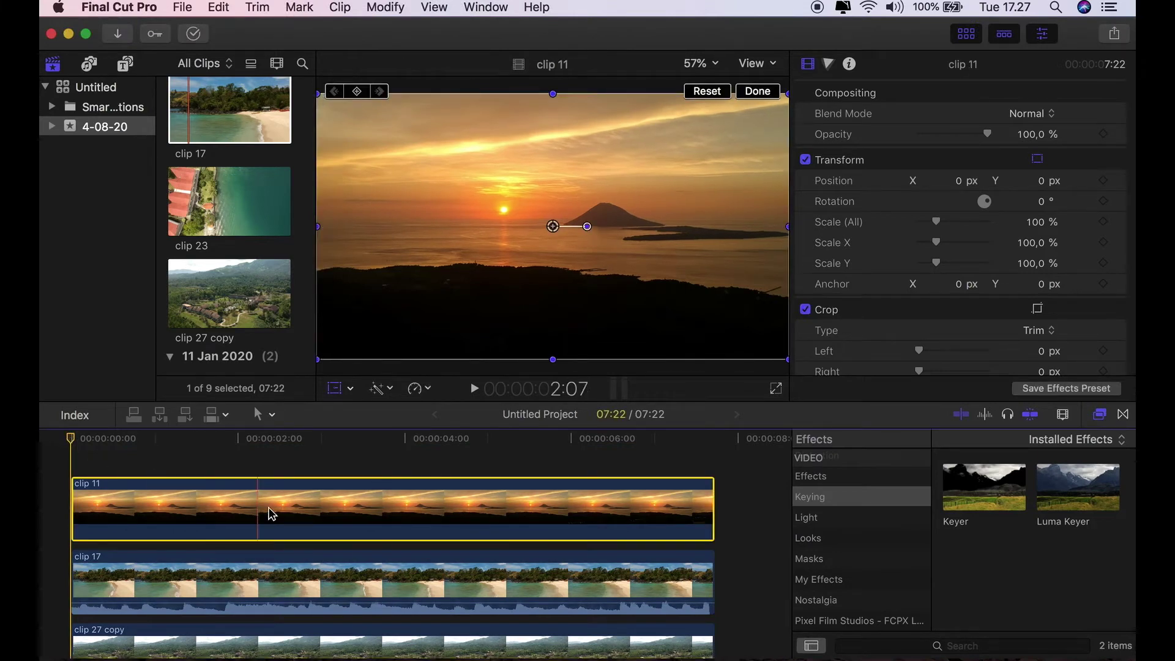
{"action": "left_click", "coordinate": [285, 438]}
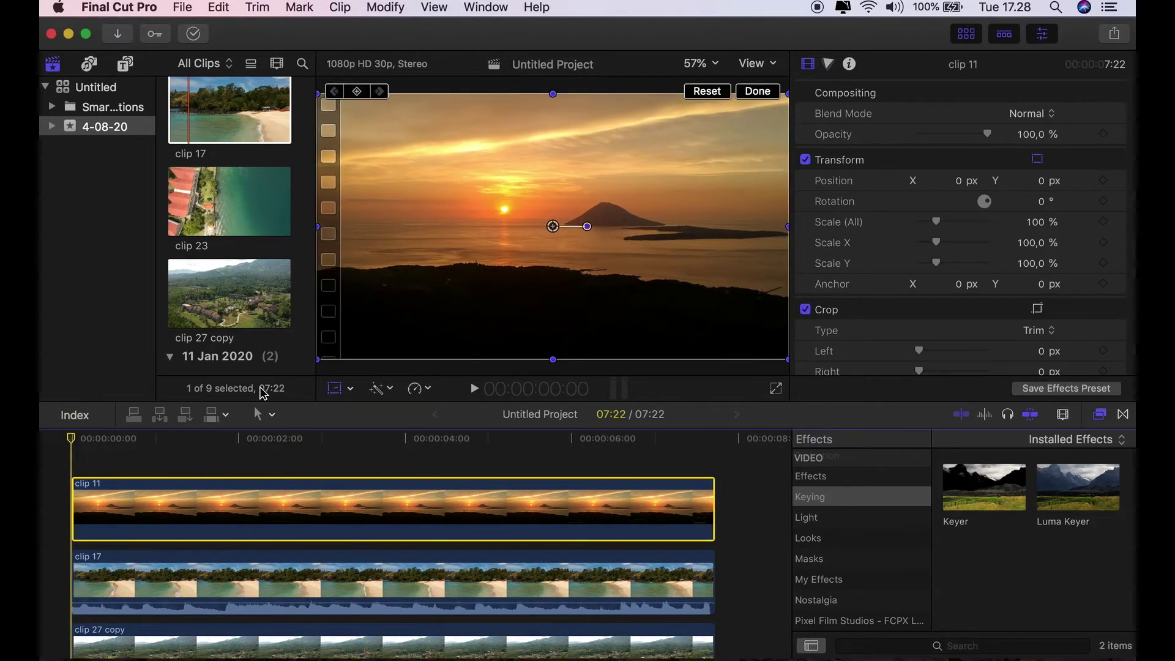
{"action": "left_click", "coordinate": [335, 388]}
- Play the project from the start, then switch timeline clips to name-only bars
{"action": "key", "text": "Home"}
{"action": "key", "text": "space"}
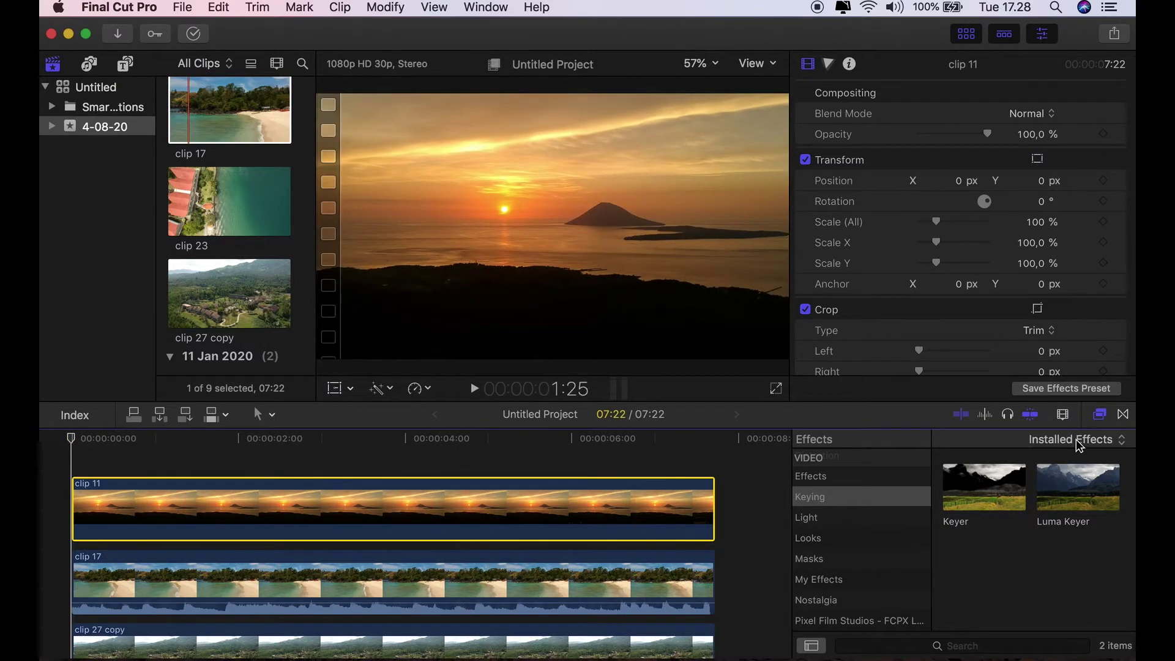
{"action": "left_click", "coordinate": [1063, 415]}
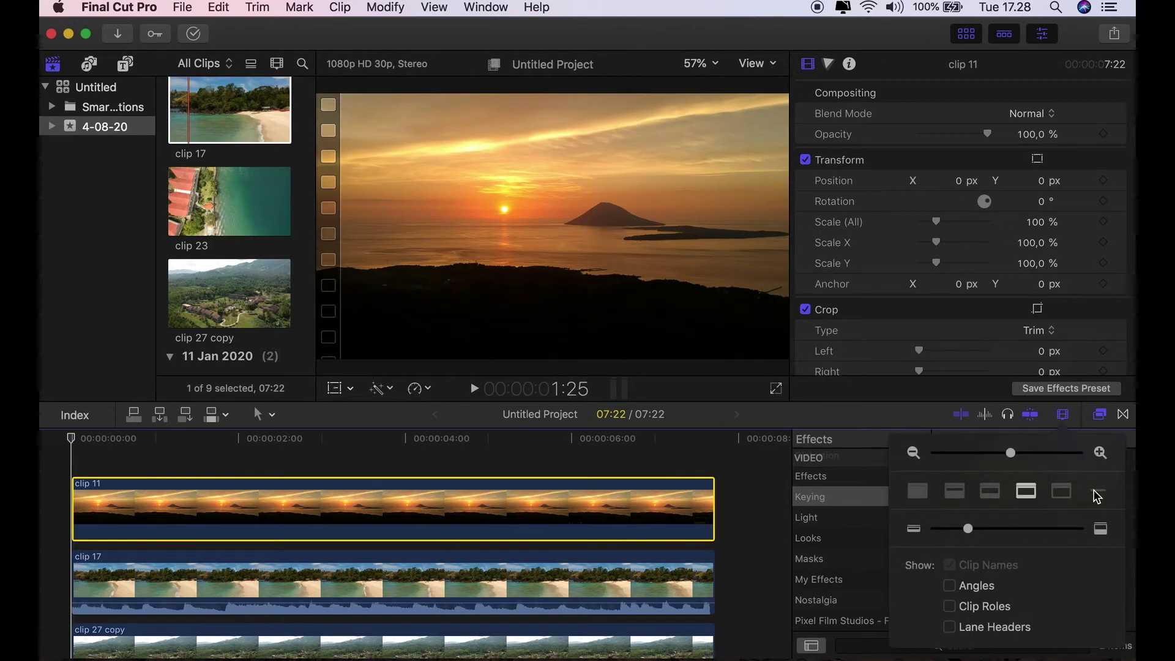
{"action": "left_click", "coordinate": [1098, 492]}
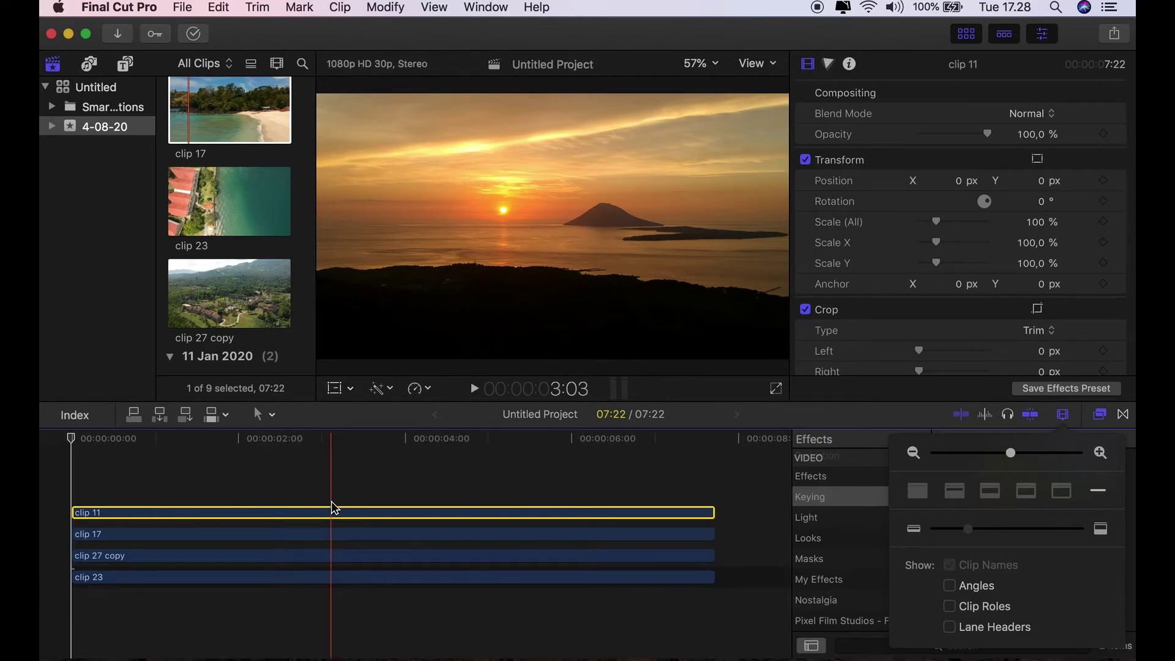
- Connect Demo stripes.001 above clip 11 and extend it to 07:22
{"action": "scroll", "coordinate": [217, 254], "scroll_direction": "up", "scroll_amount": 5}
{"action": "left_click", "coordinate": [209, 159]}
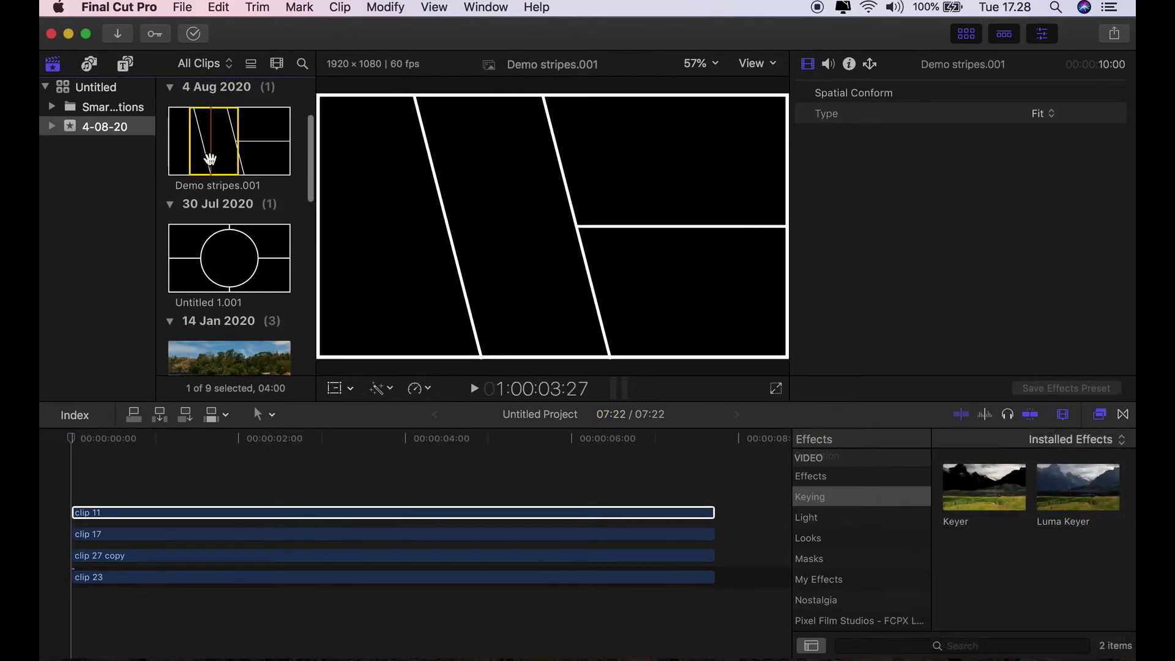
{"action": "left_click", "coordinate": [134, 416]}
{"action": "left_click_drag", "start_coordinate": [405, 490], "coordinate": [709, 490]}
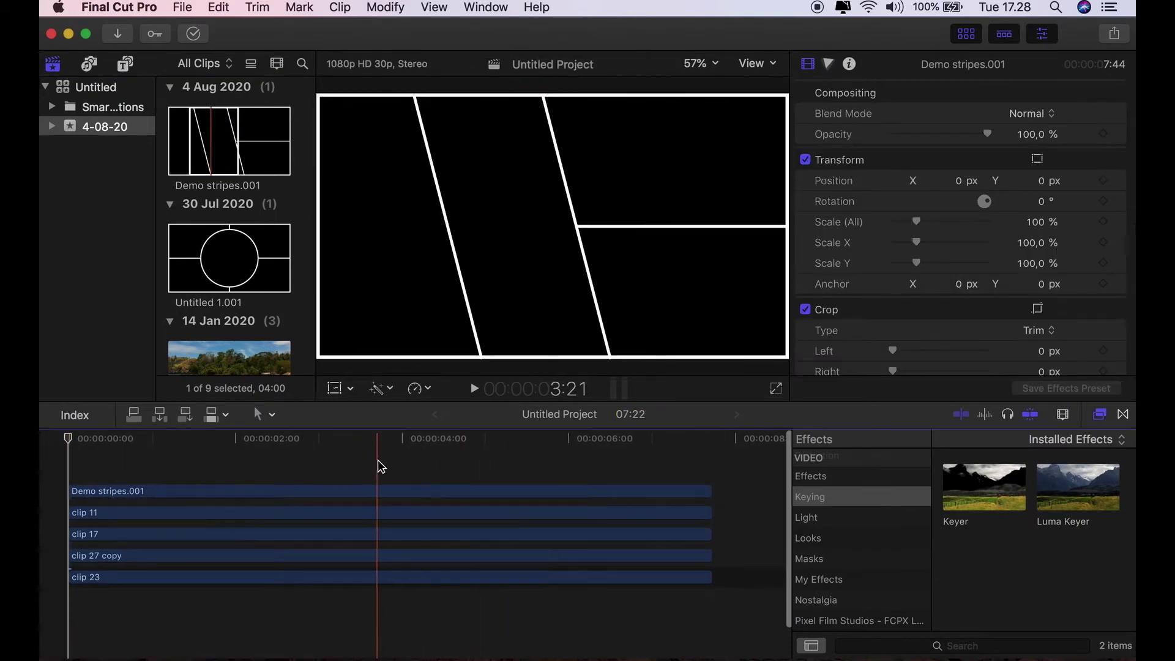
{"action": "left_click_drag", "start_coordinate": [392, 439], "coordinate": [157, 439]}
- Apply the Luma Keyer from Keying effects to Demo stripes.001, then check it at 00:00:00:22
{"action": "left_click", "coordinate": [160, 491]}
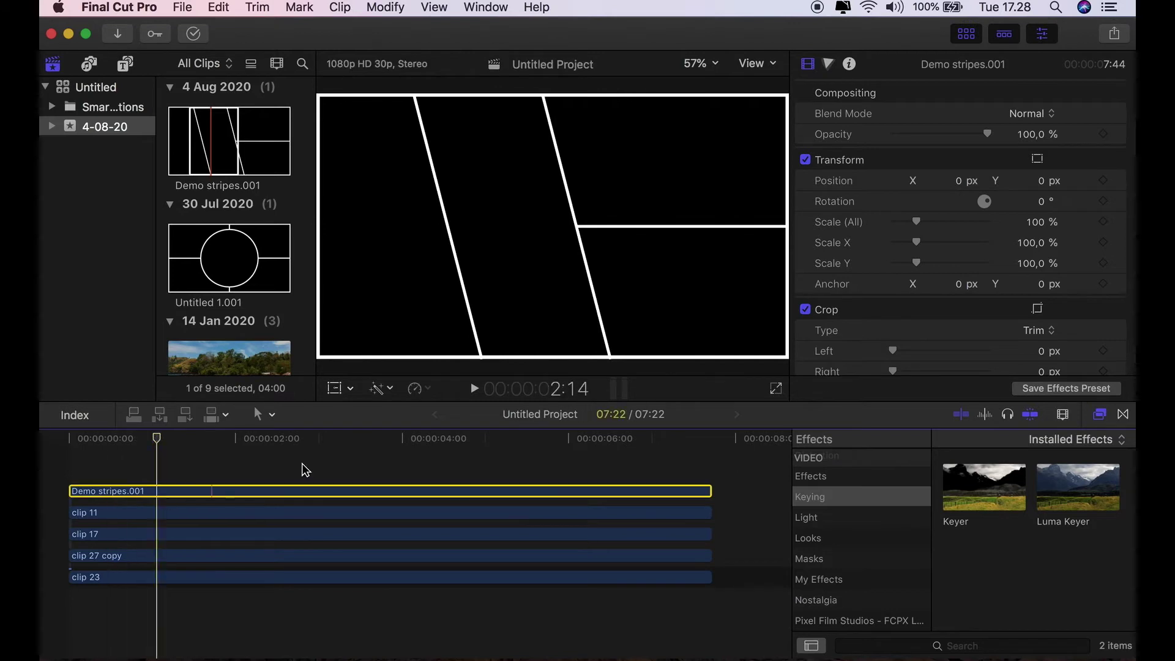
{"action": "left_click", "coordinate": [839, 498]}
{"action": "left_click", "coordinate": [1065, 492]}
{"action": "left_click_drag", "start_coordinate": [1065, 492], "coordinate": [373, 492]}
{"action": "left_click_drag", "start_coordinate": [163, 439], "coordinate": [134, 441]}
{"action": "left_click", "coordinate": [173, 513]}
- Disable clip 11 and select clip 17
{"action": "right_click", "coordinate": [172, 516]}
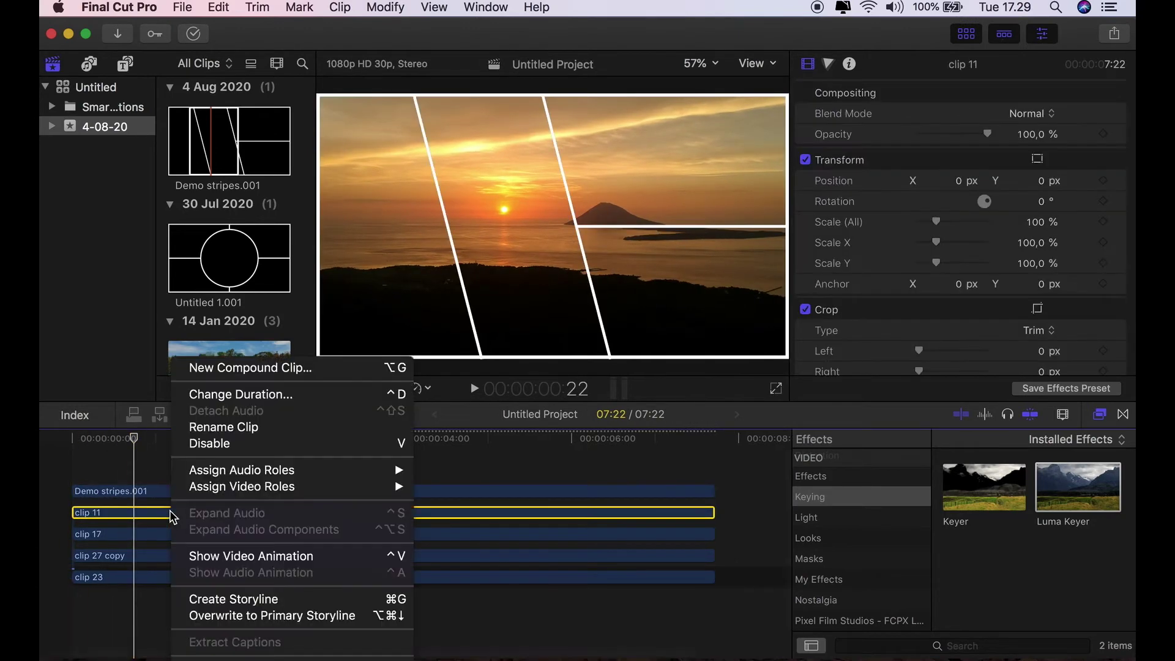
{"action": "left_click", "coordinate": [296, 443]}
{"action": "left_click", "coordinate": [249, 534]}
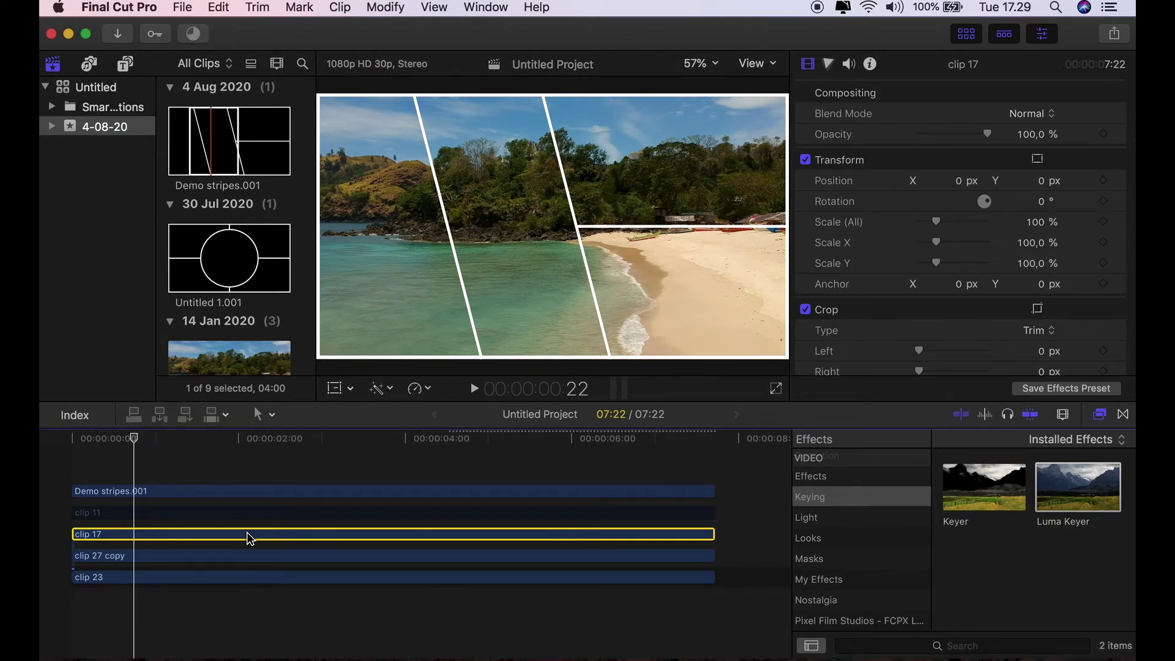
- Scale clip 17 to 49.4% and set the beach into the lower-right panel
{"action": "left_click", "coordinate": [349, 389]}
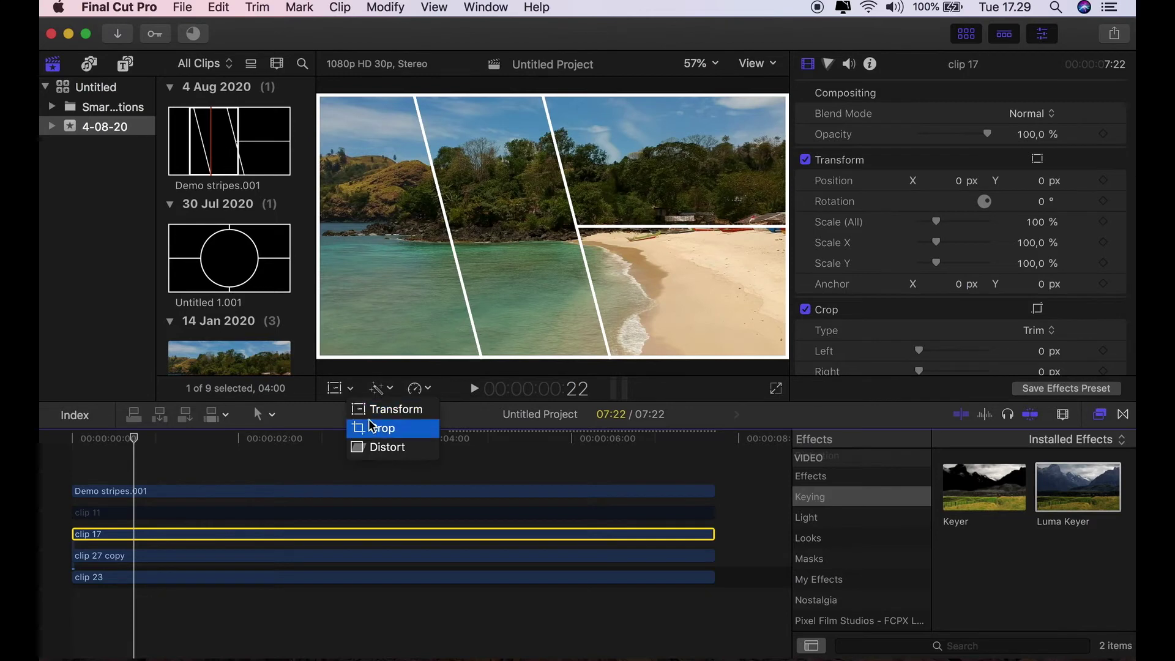
{"action": "left_click", "coordinate": [372, 426]}
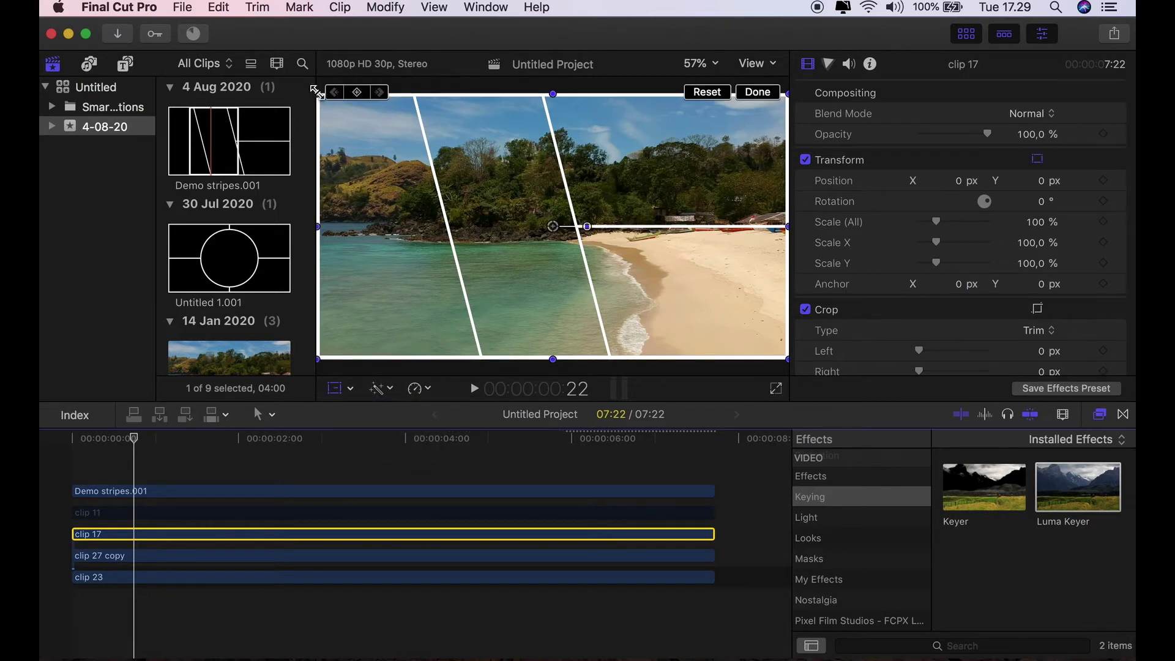
{"action": "left_click_drag", "start_coordinate": [316, 92], "coordinate": [428, 161]}
{"action": "left_click_drag", "start_coordinate": [546, 228], "coordinate": [673, 295]}
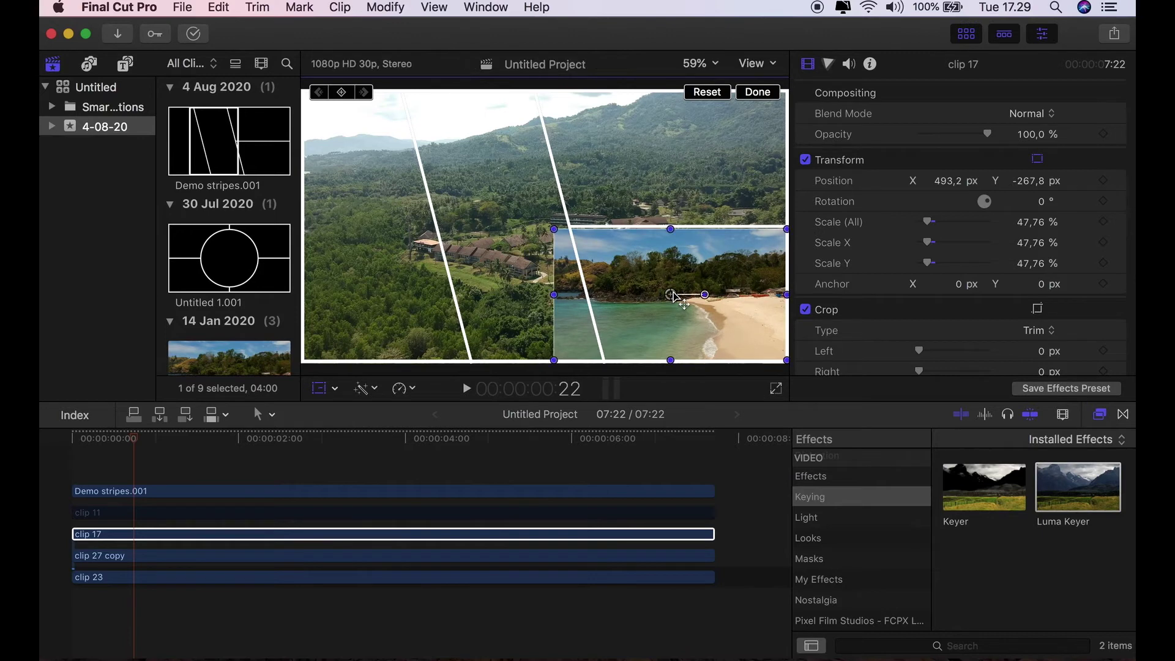
{"action": "left_click", "coordinate": [711, 66]}
{"action": "left_click", "coordinate": [713, 163]}
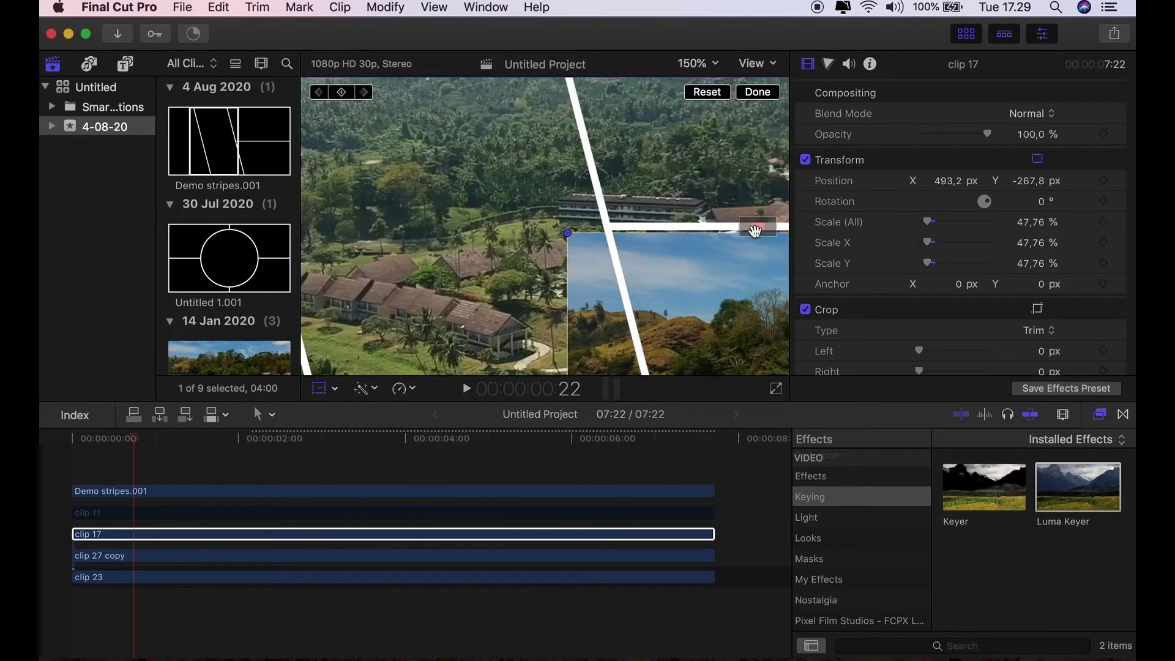
{"action": "left_click_drag", "start_coordinate": [567, 233], "coordinate": [559, 226]}
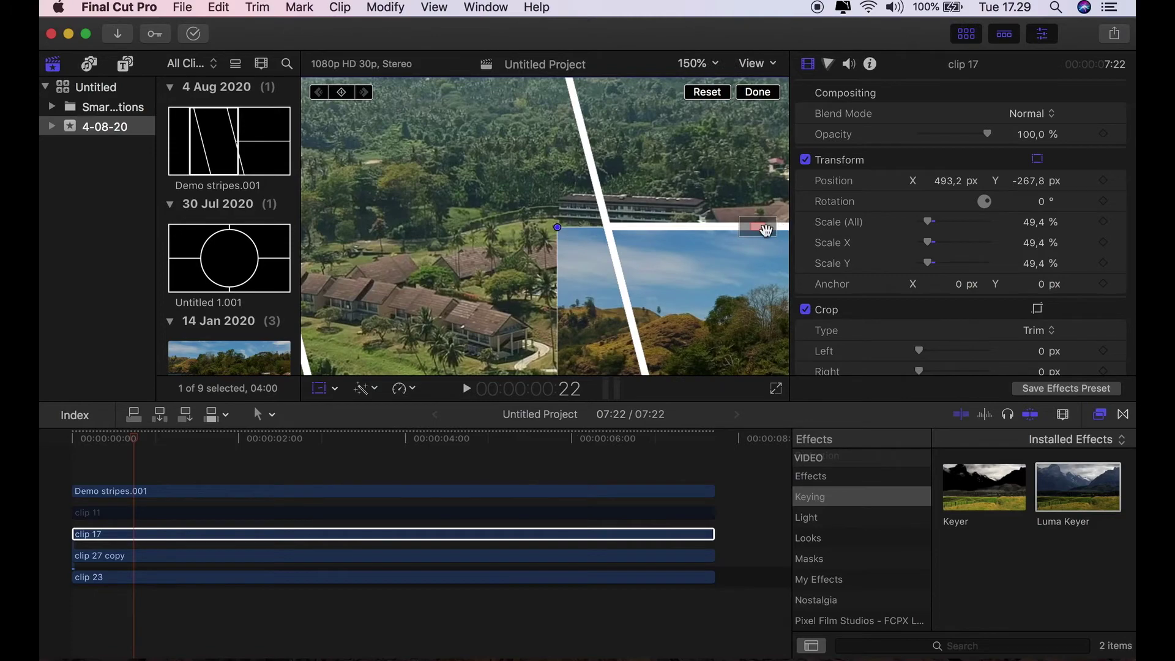
{"action": "mouse_move", "coordinate": [764, 230]}
{"action": "left_mouse_down"}
{"action": "mouse_move", "coordinate": [733, 233]}
{"action": "mouse_move", "coordinate": [771, 221]}
{"action": "mouse_move", "coordinate": [774, 235]}
{"action": "left_mouse_up"}
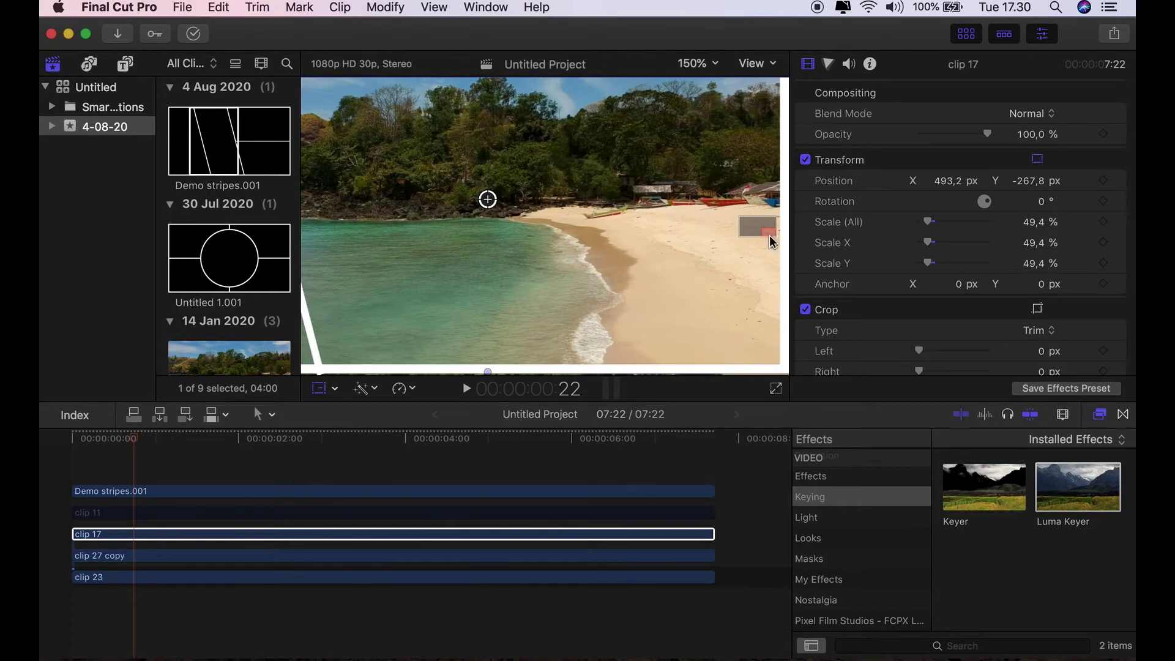
{"action": "left_click", "coordinate": [698, 64]}
{"action": "left_click", "coordinate": [704, 78]}
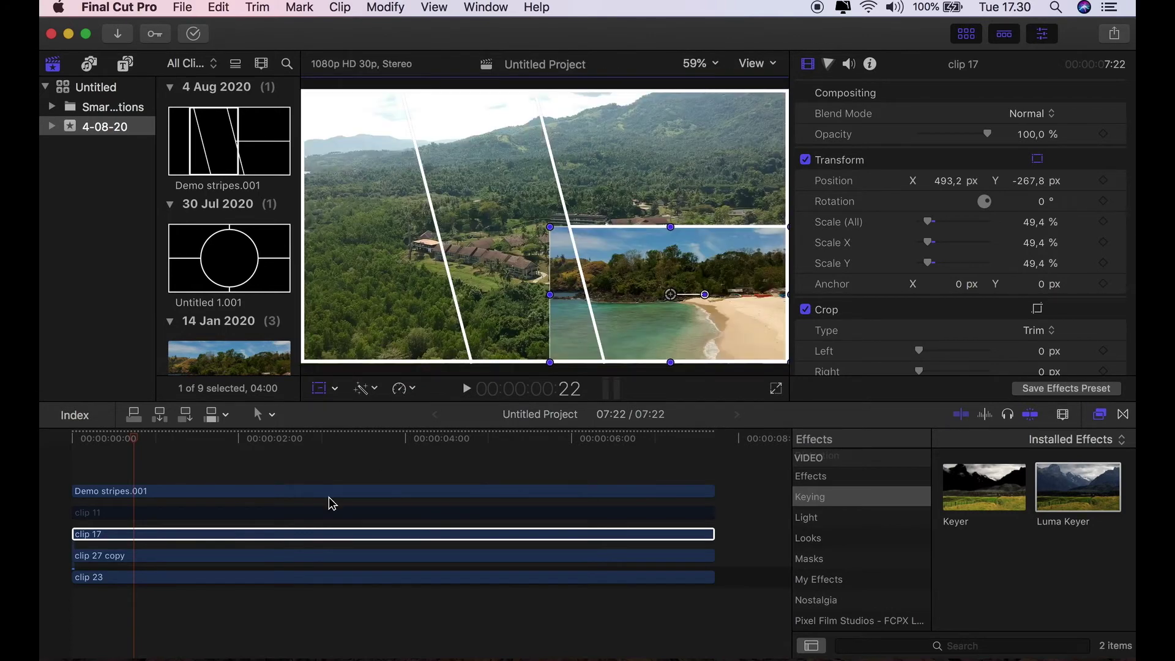
- Scale clip 27 copy to 58.69% and place the hillside resort footage in the upper-right panel
{"action": "left_click", "coordinate": [260, 558]}
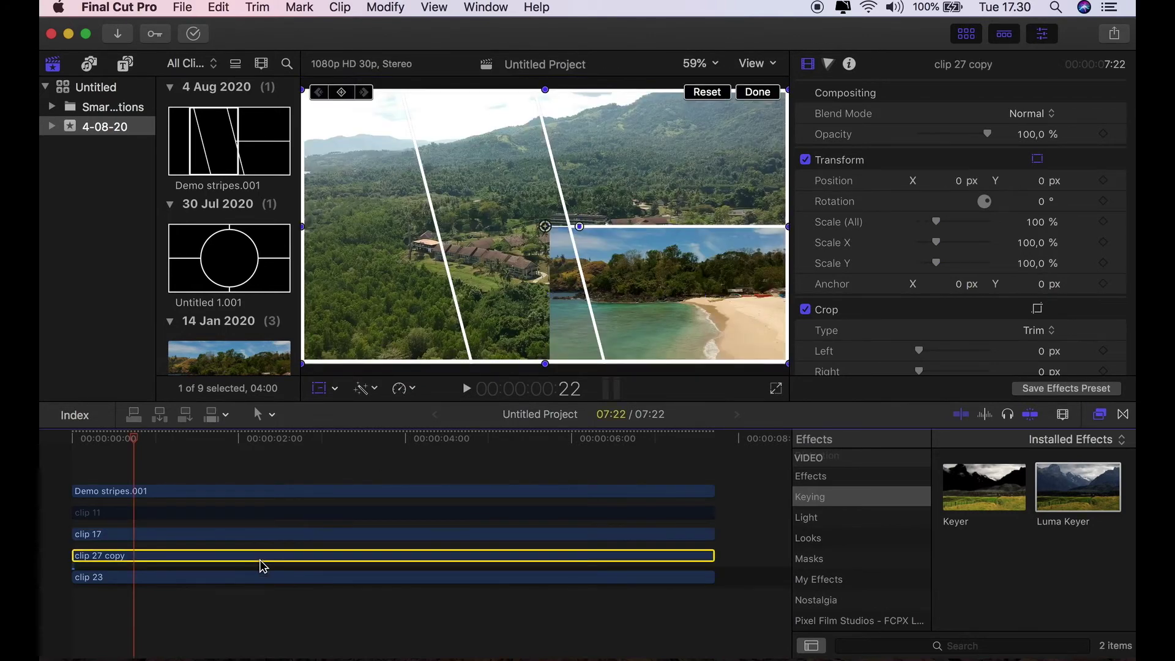
{"action": "left_click_drag", "start_coordinate": [303, 363], "coordinate": [450, 289]}
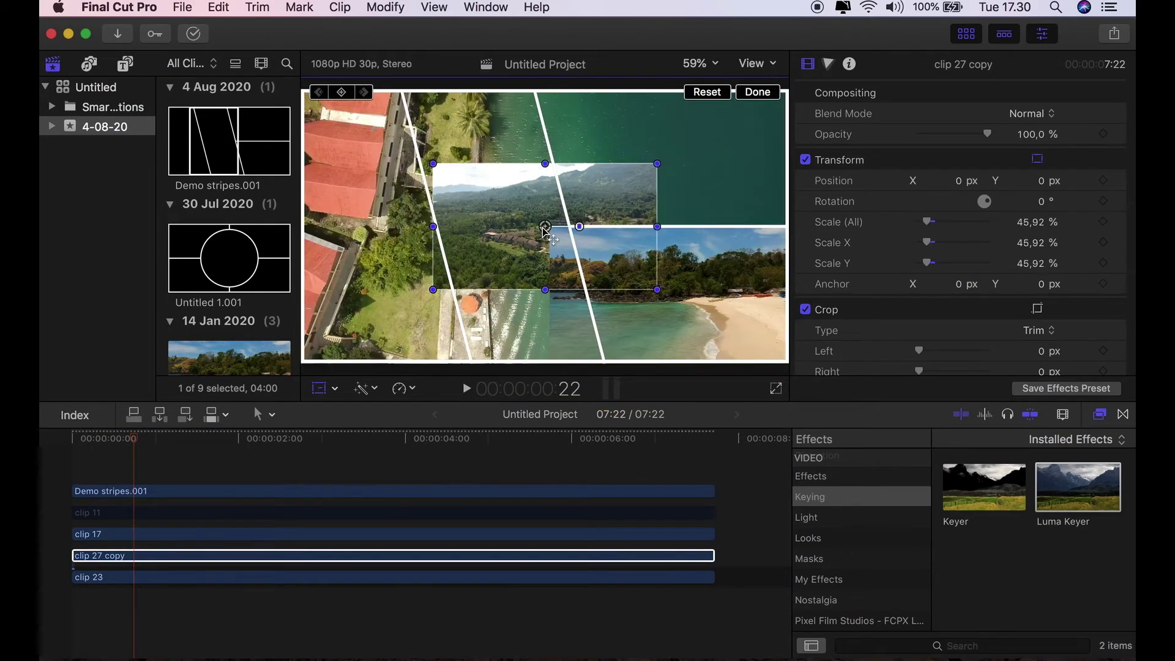
{"action": "left_click_drag", "start_coordinate": [545, 230], "coordinate": [677, 162]}
{"action": "left_click_drag", "start_coordinate": [564, 98], "coordinate": [531, 86]}
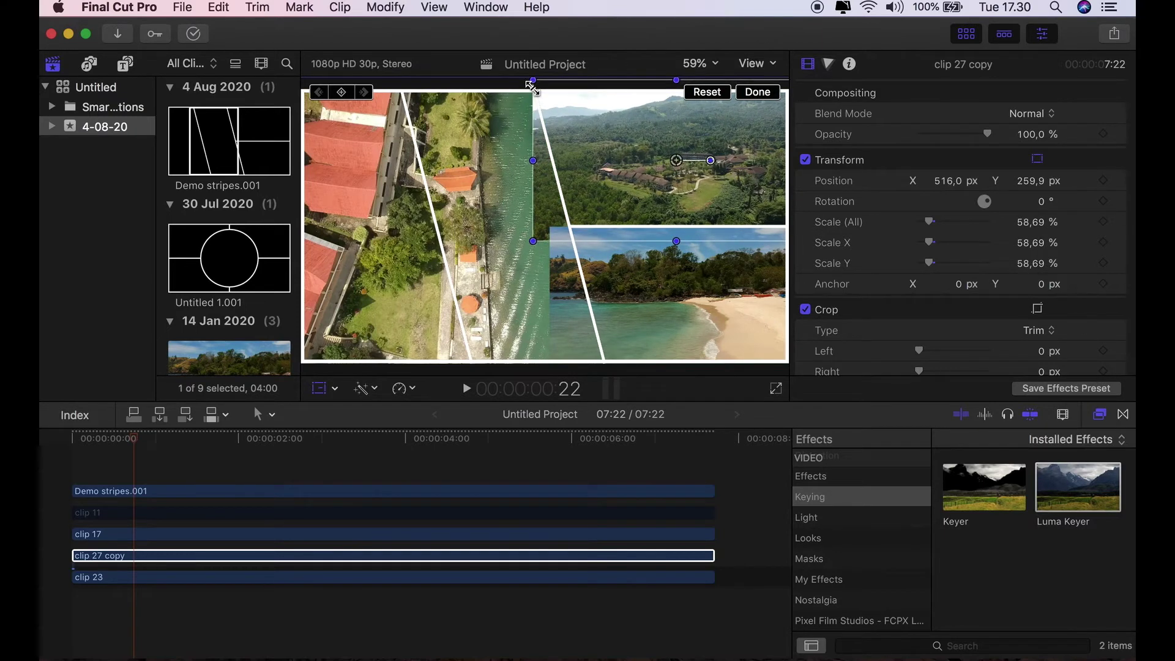
{"action": "left_click", "coordinate": [706, 67]}
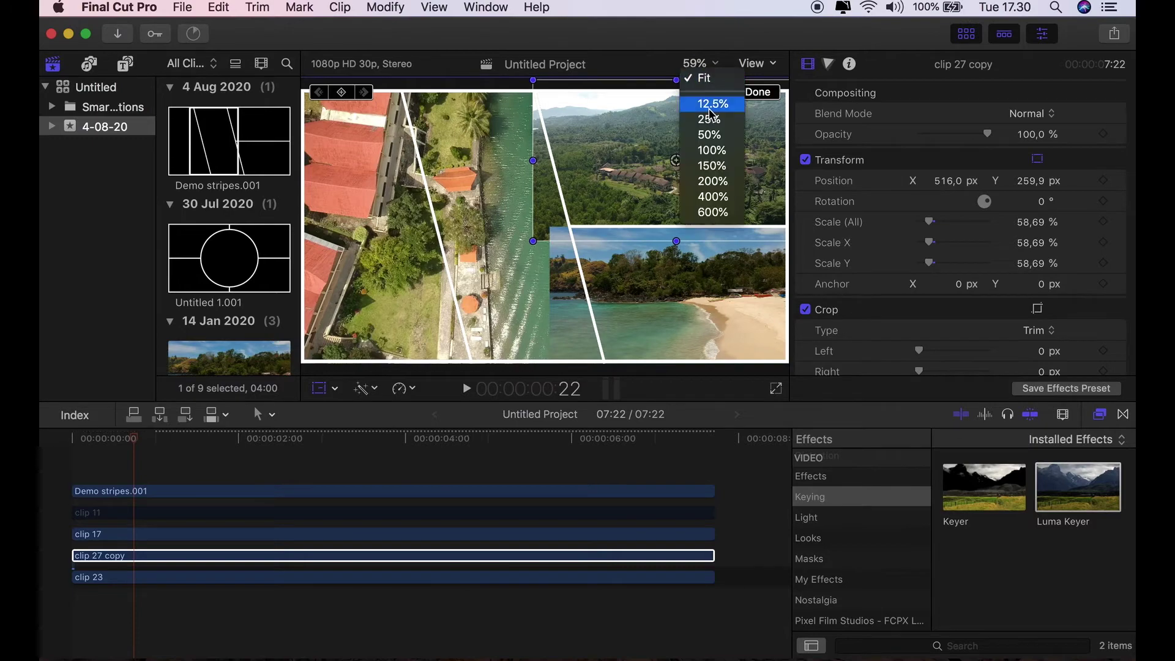
{"action": "left_click", "coordinate": [713, 165]}
{"action": "mouse_move", "coordinate": [759, 226]}
{"action": "left_mouse_down"}
{"action": "mouse_move", "coordinate": [783, 208]}
{"action": "mouse_move", "coordinate": [776, 257]}
{"action": "mouse_move", "coordinate": [761, 228]}
{"action": "left_mouse_up"}
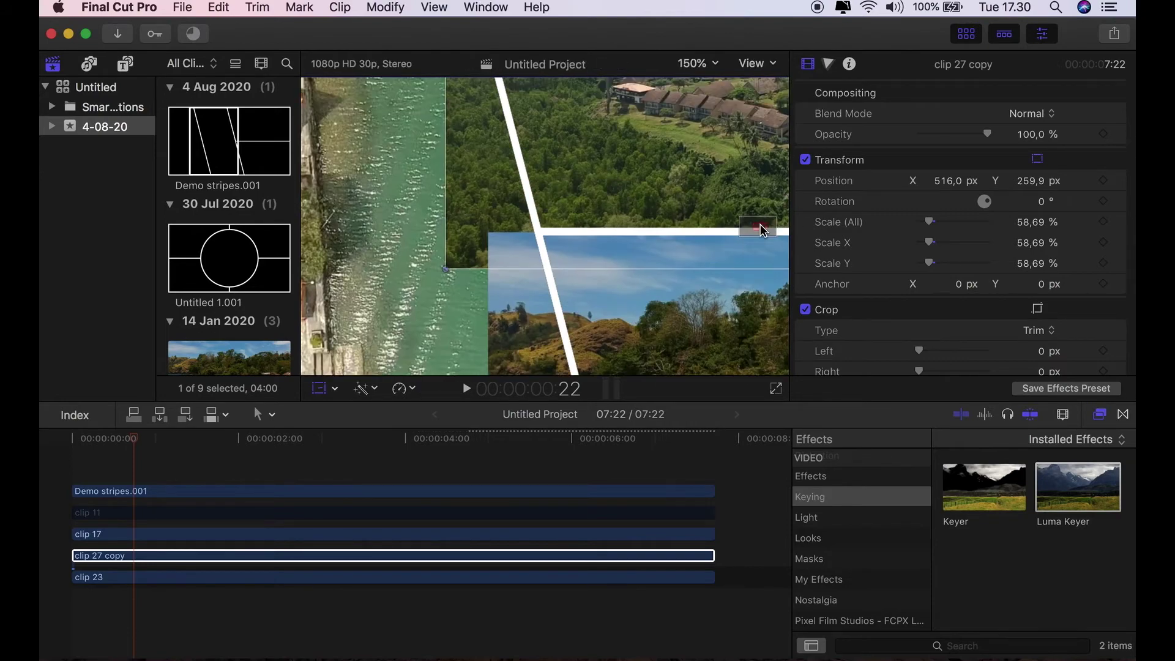
{"action": "left_click", "coordinate": [154, 577]}
- Crop clip 23's left edge and trim it in from the right
{"action": "left_click", "coordinate": [715, 66]}
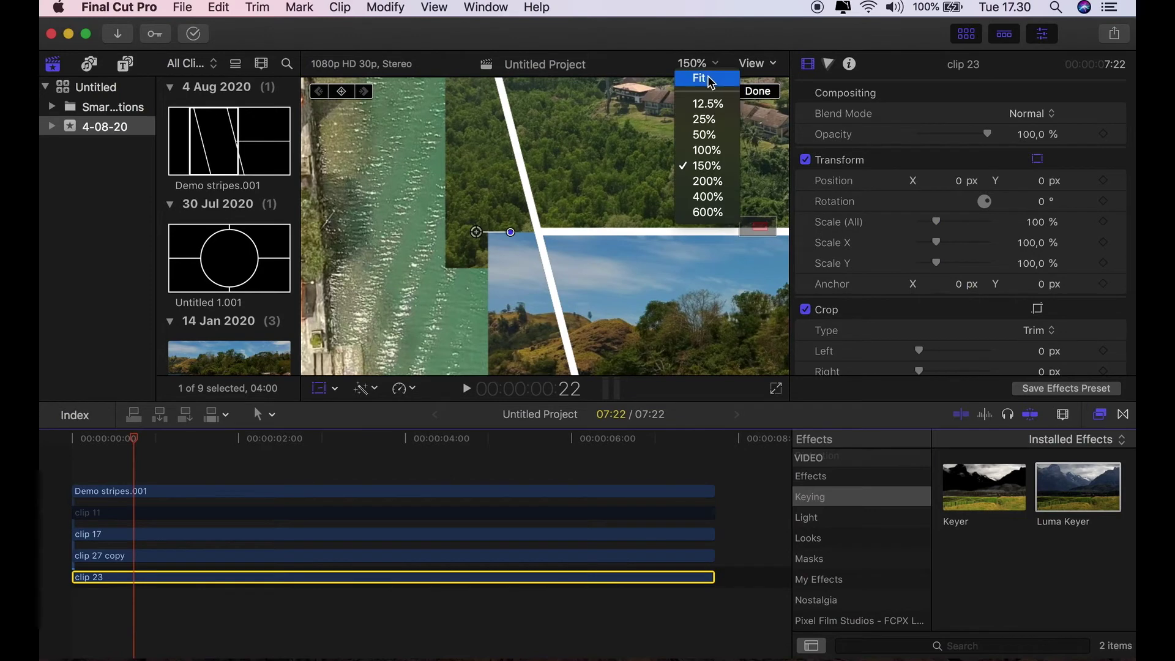
{"action": "left_click", "coordinate": [703, 78]}
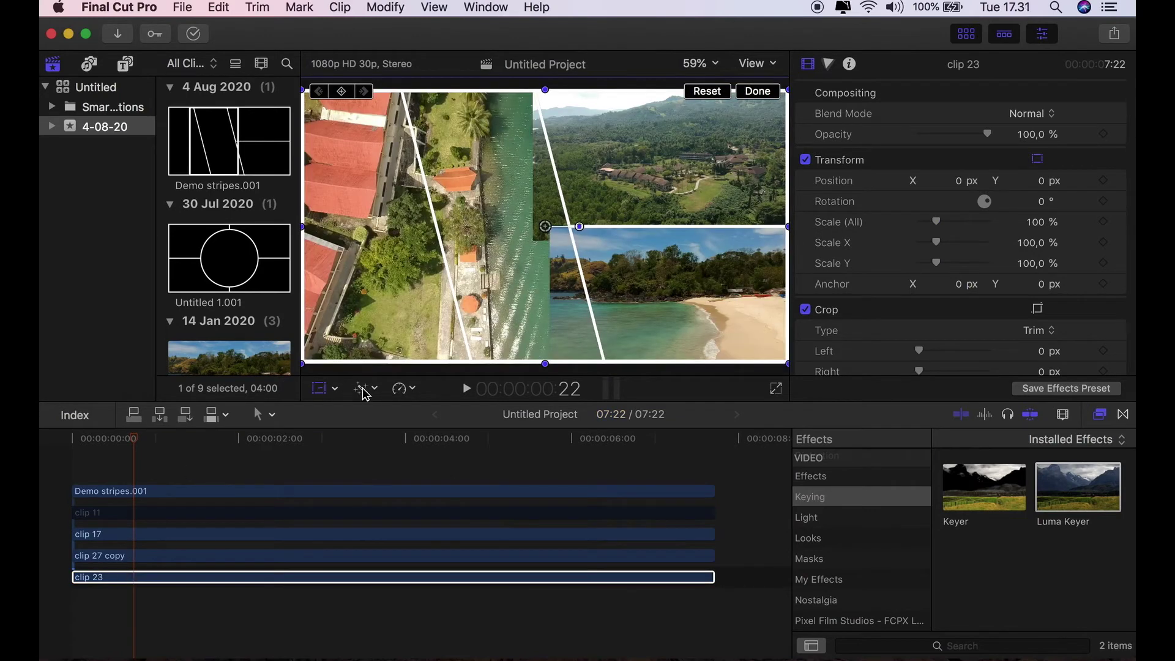
{"action": "left_click", "coordinate": [334, 388]}
{"action": "left_click", "coordinate": [362, 428]}
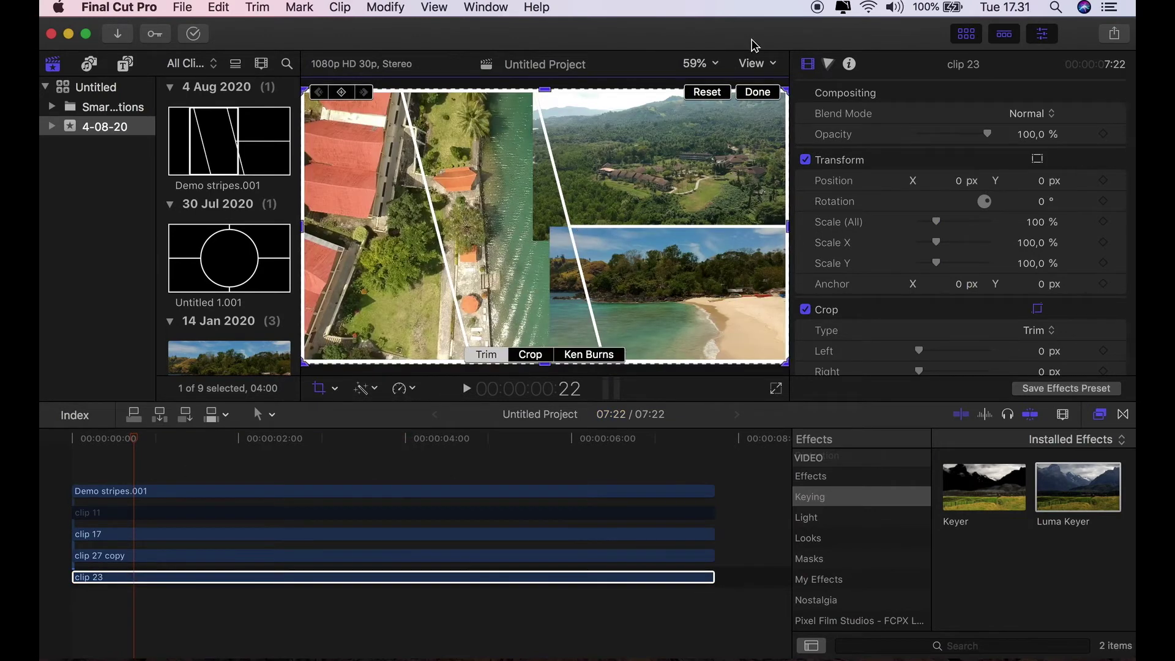
{"action": "left_click", "coordinate": [700, 64]}
{"action": "left_click", "coordinate": [706, 136]}
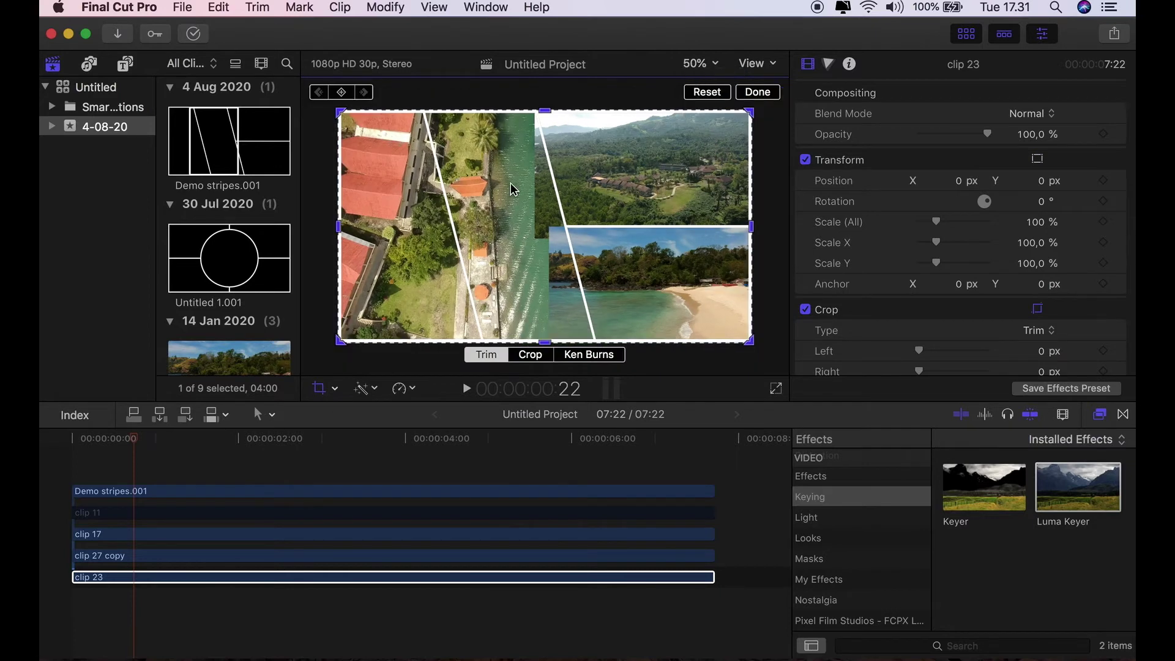
{"action": "left_click_drag", "start_coordinate": [343, 228], "coordinate": [369, 228]}
{"action": "left_click", "coordinate": [343, 235]}
{"action": "left_click_drag", "start_coordinate": [755, 235], "coordinate": [554, 239]}
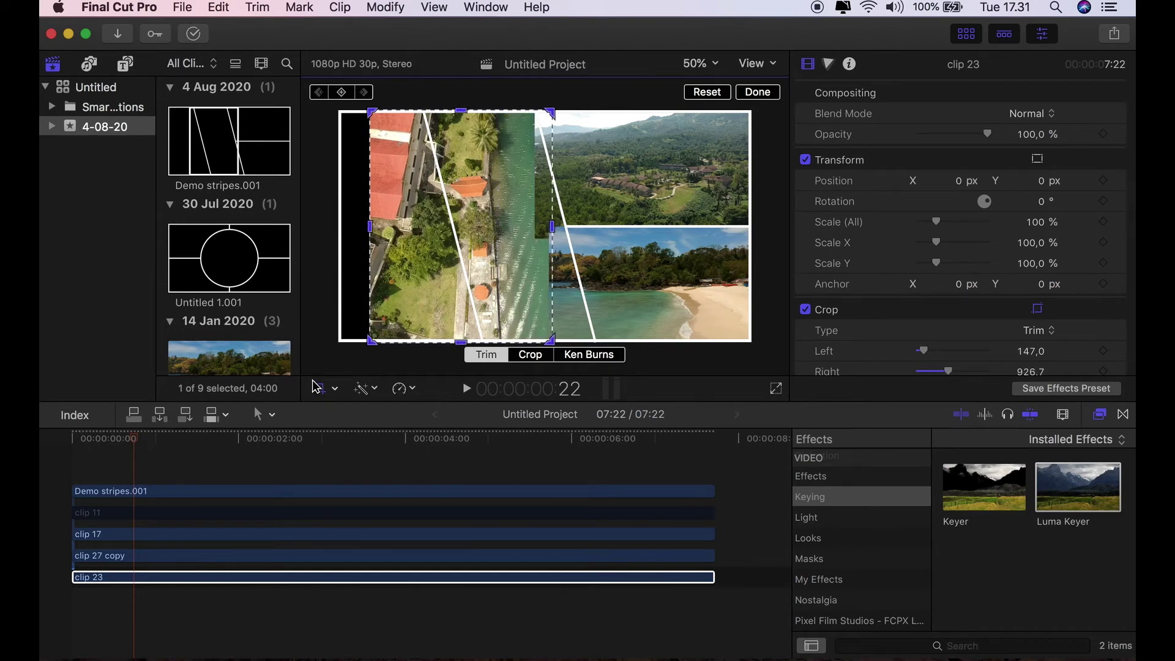
- Move clip 23 left toward the left slanted panel
{"action": "left_click", "coordinate": [329, 392]}
{"action": "left_click", "coordinate": [374, 409]}
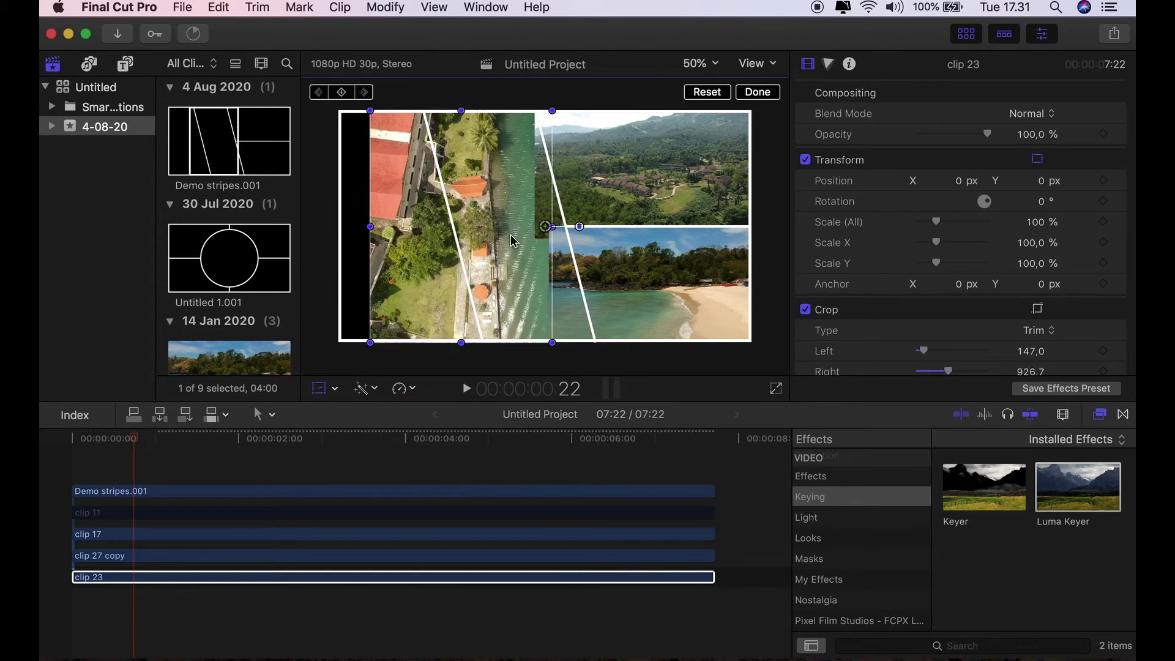
{"action": "left_click_drag", "start_coordinate": [534, 235], "coordinate": [530, 235]}
{"action": "mouse_move", "coordinate": [484, 233]}
{"action": "left_mouse_down"}
{"action": "mouse_move", "coordinate": [459, 233]}
{"action": "mouse_move", "coordinate": [476, 226]}
{"action": "left_mouse_up"}
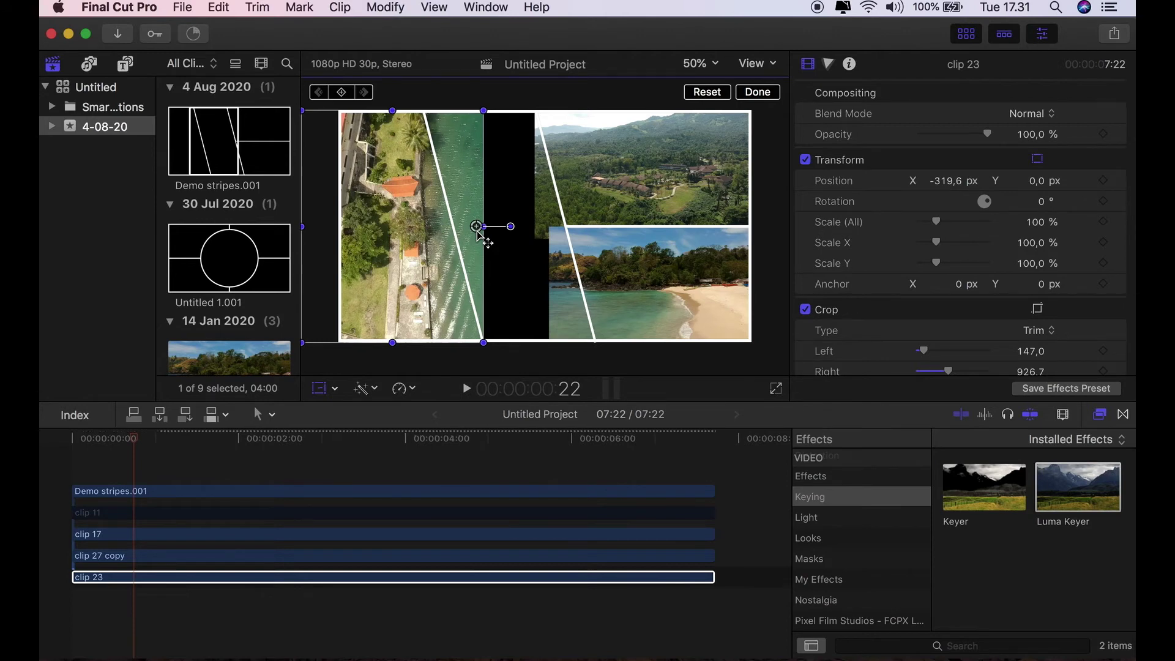
- Crop more off clip 23's left side and slide it into the left panel
{"action": "left_click", "coordinate": [333, 389]}
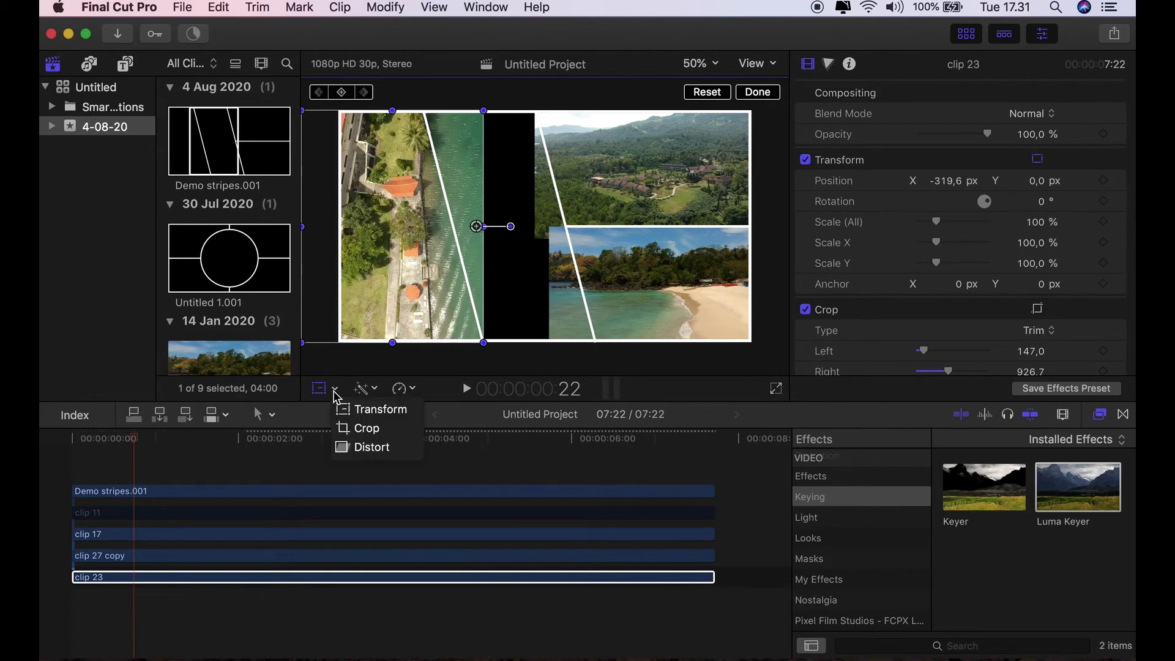
{"action": "left_click", "coordinate": [371, 428]}
{"action": "left_click_drag", "start_coordinate": [306, 235], "coordinate": [317, 238]}
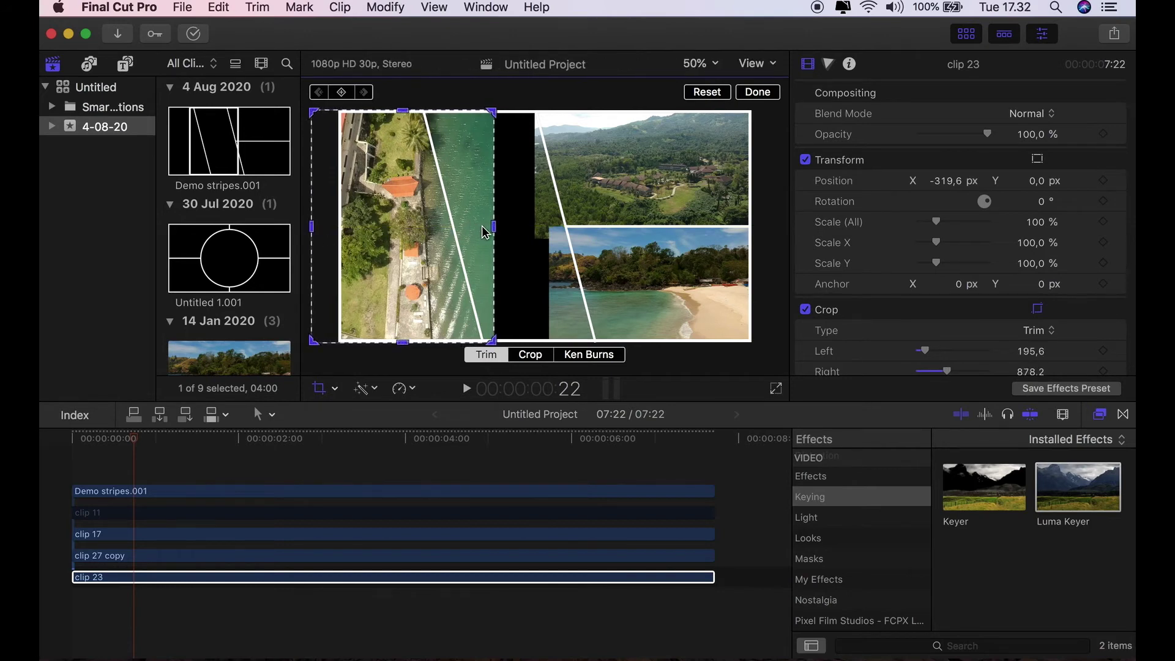
{"action": "left_click_drag", "start_coordinate": [483, 228], "coordinate": [509, 235]}
{"action": "left_click_drag", "start_coordinate": [315, 234], "coordinate": [353, 246]}
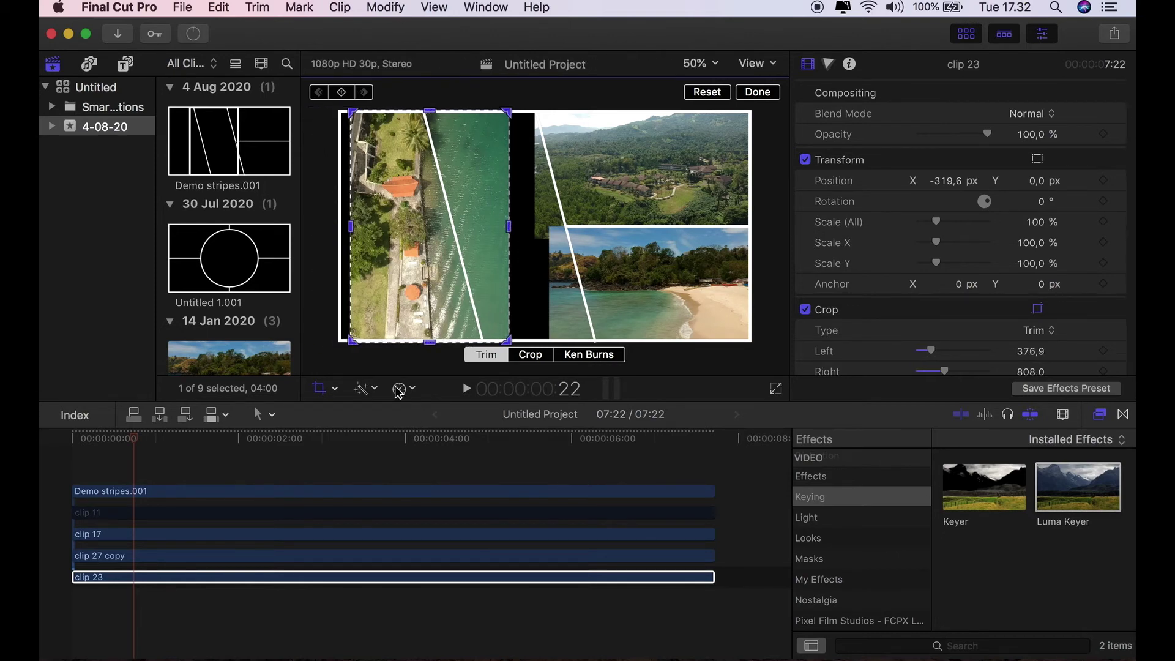
{"action": "left_click", "coordinate": [335, 388]}
{"action": "left_click", "coordinate": [380, 409]}
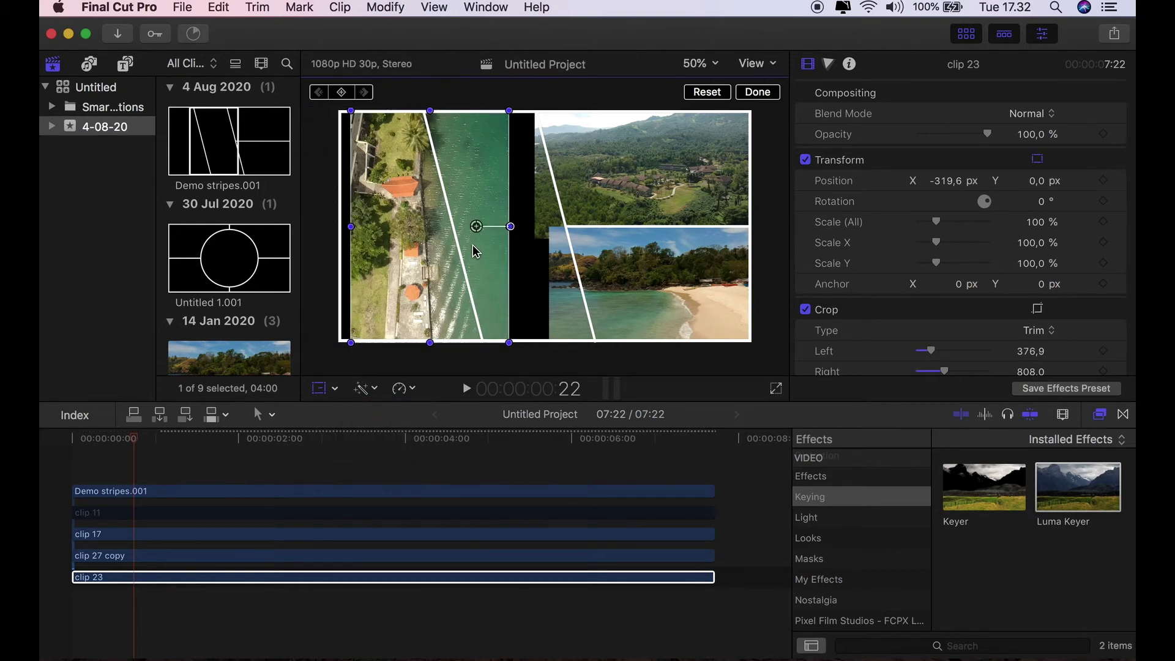
{"action": "left_click_drag", "start_coordinate": [481, 227], "coordinate": [453, 226]}
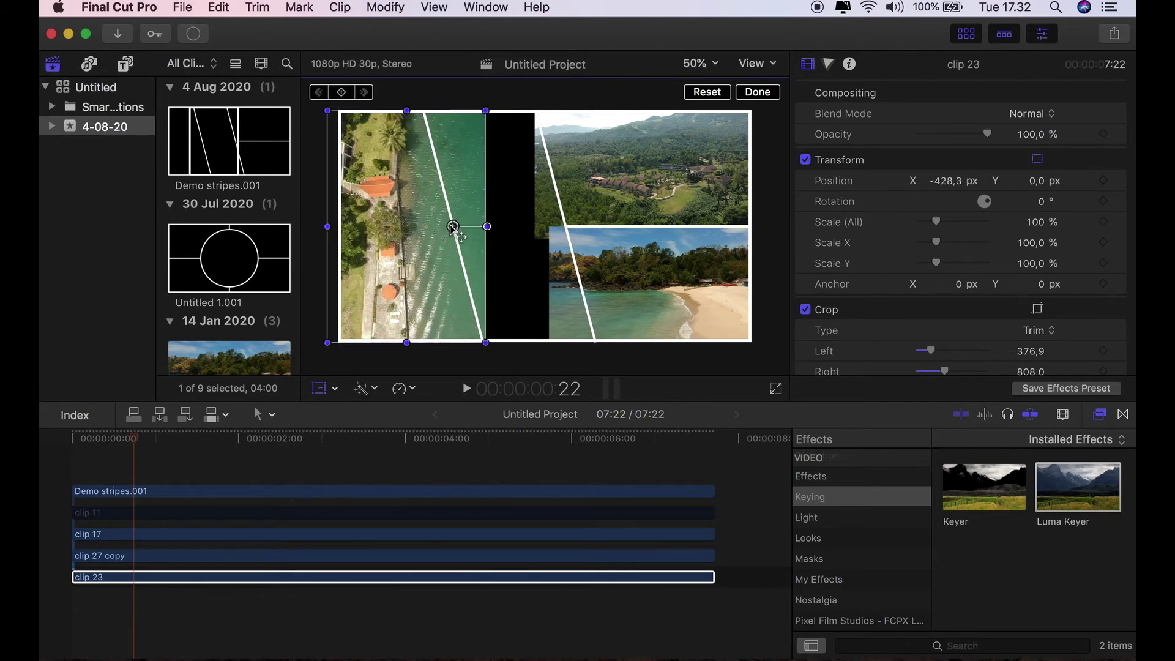
- Re-enable clip 11 so its sunset footage shows again
{"action": "left_click", "coordinate": [192, 513]}
{"action": "right_click", "coordinate": [193, 513]}
{"action": "left_click", "coordinate": [277, 445]}
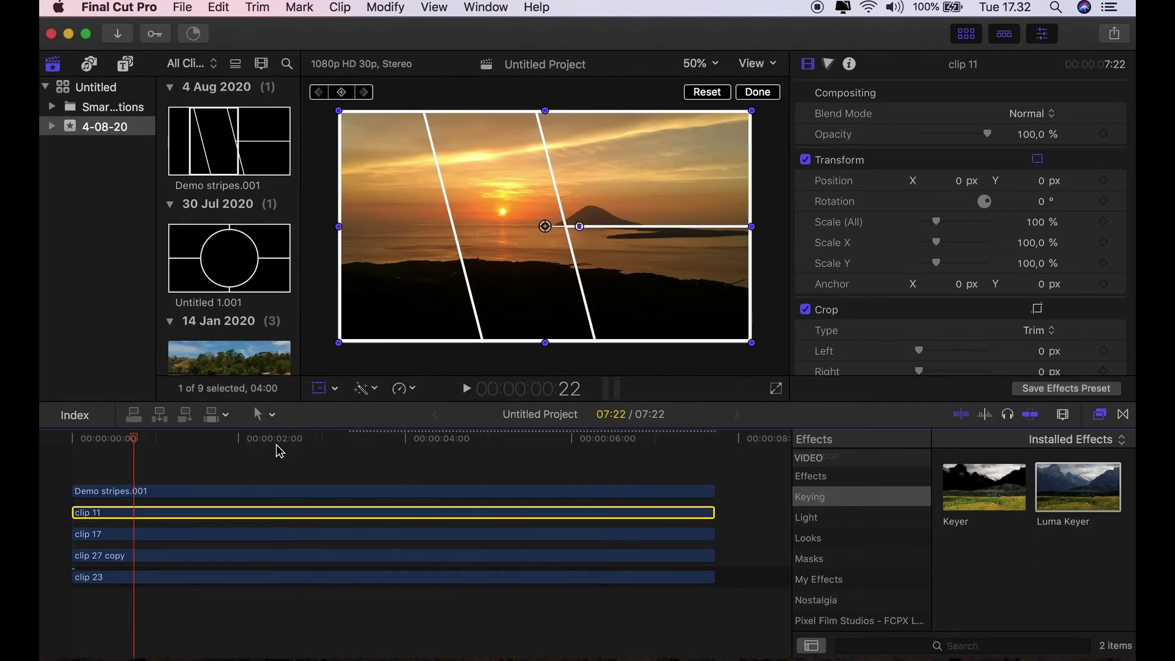
- Apply the Draw Mask effect to clip 11
{"action": "left_click", "coordinate": [838, 558]}
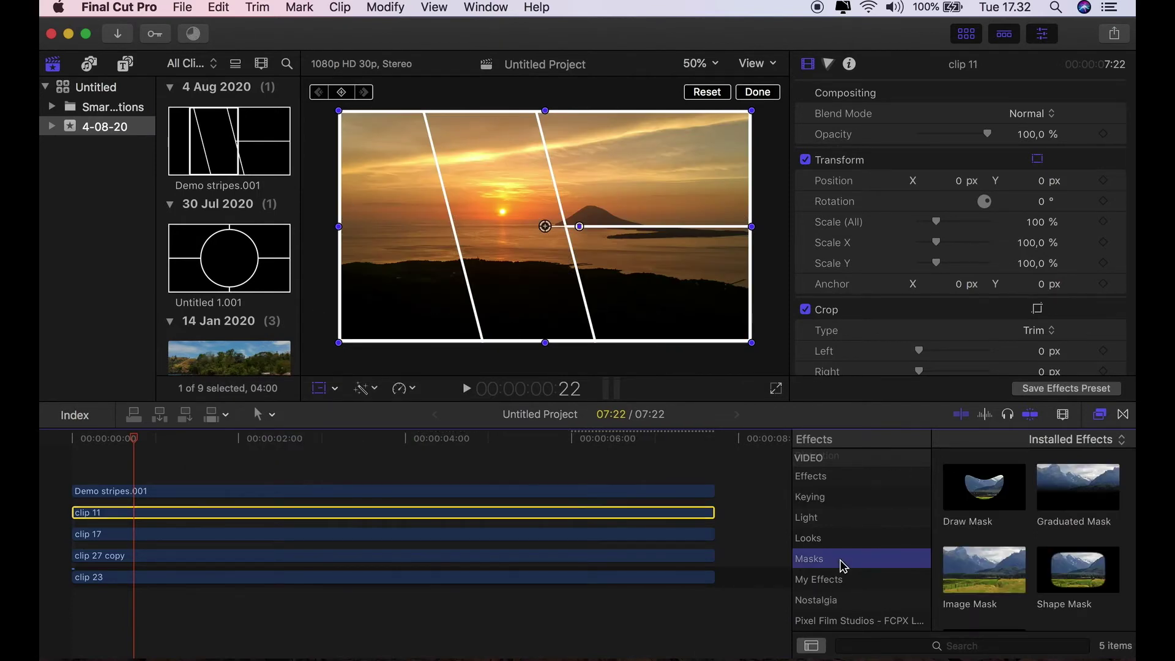
{"action": "left_click_drag", "start_coordinate": [984, 497], "coordinate": [538, 511]}
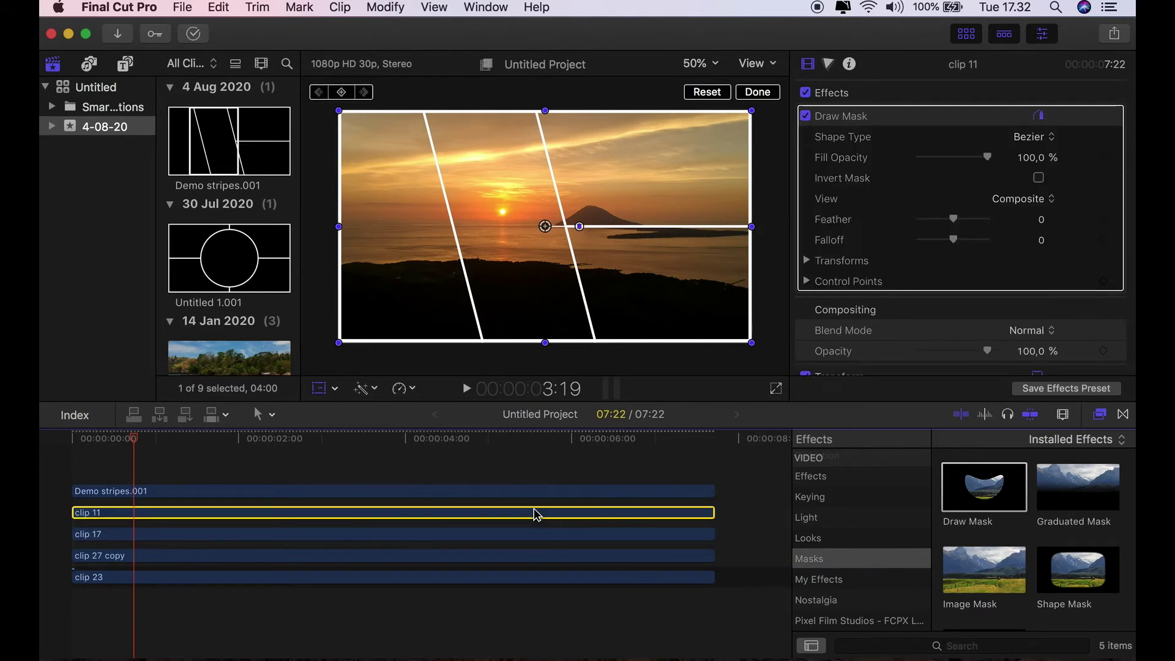
{"action": "left_click", "coordinate": [715, 64]}
{"action": "left_click", "coordinate": [710, 168]}
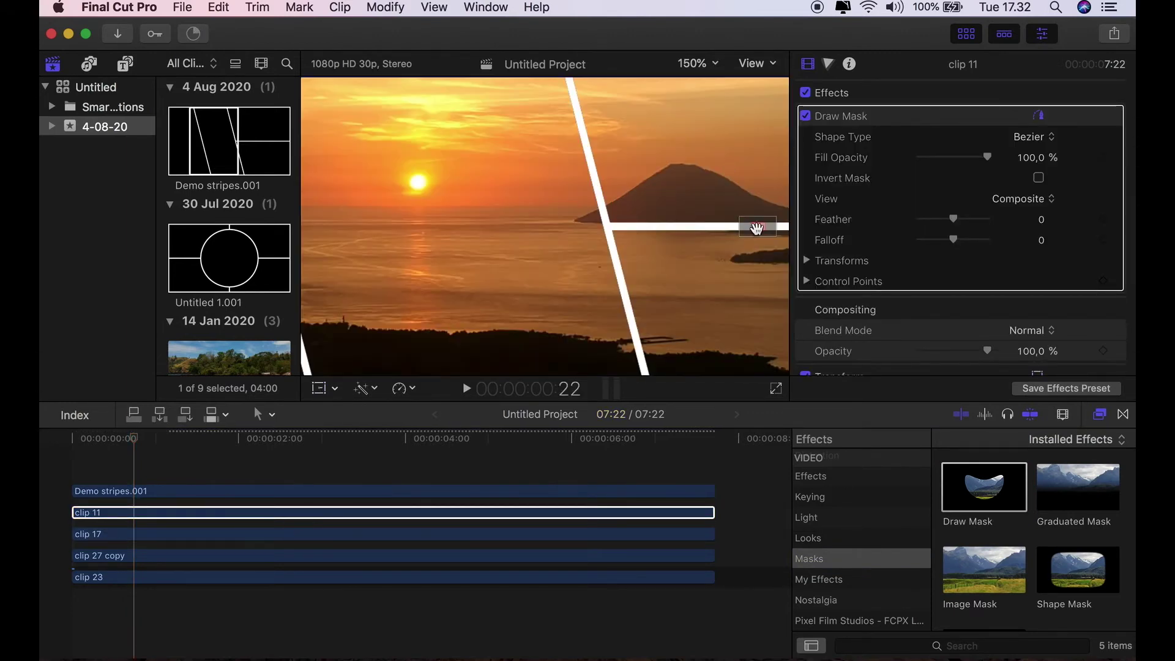
{"action": "left_click_drag", "start_coordinate": [757, 228], "coordinate": [753, 230]}
- Place the mask's control points on the middle slanted panel's corners
{"action": "left_click", "coordinate": [508, 88]}
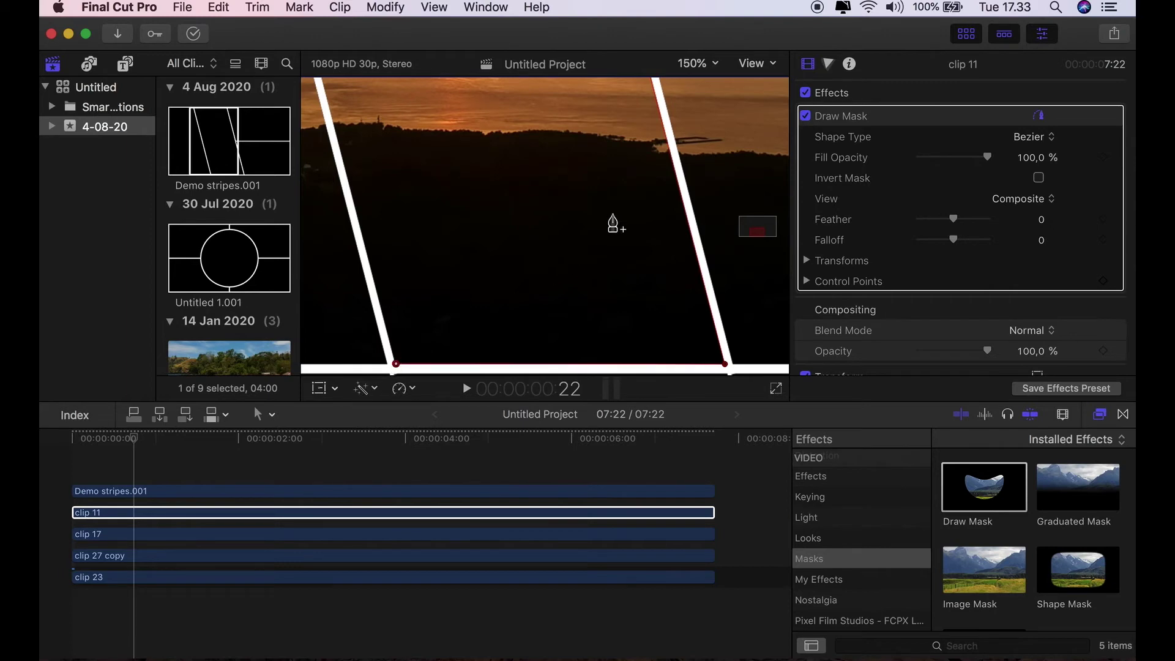
{"action": "left_click_drag", "start_coordinate": [751, 240], "coordinate": [750, 224]}
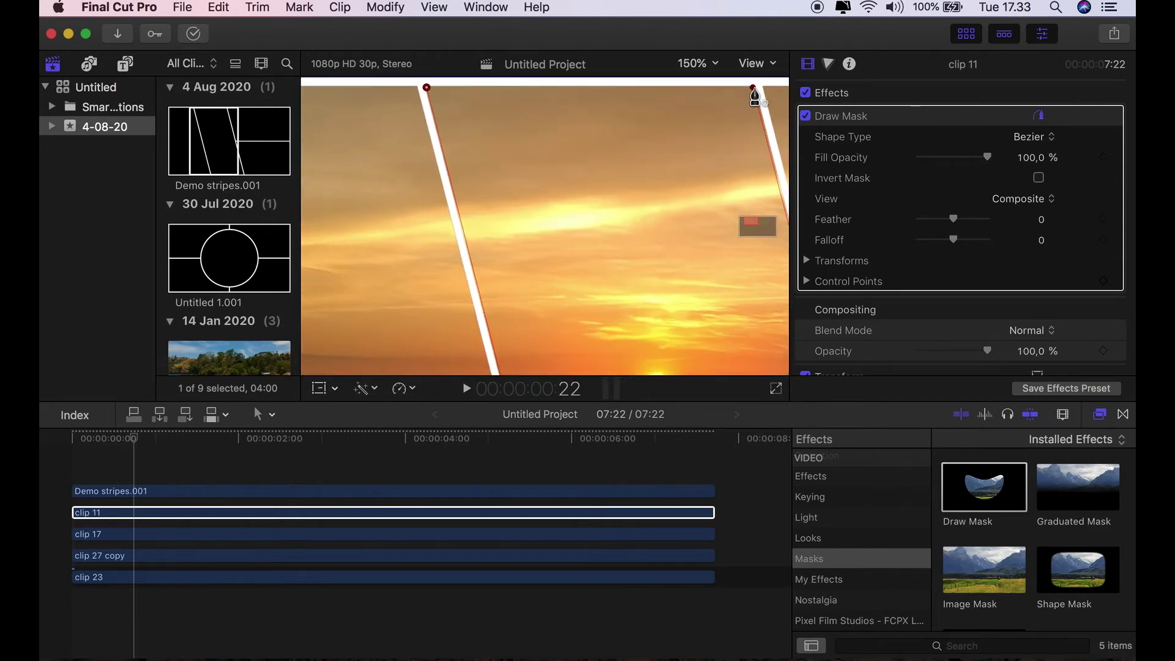
{"action": "left_click", "coordinate": [753, 88]}
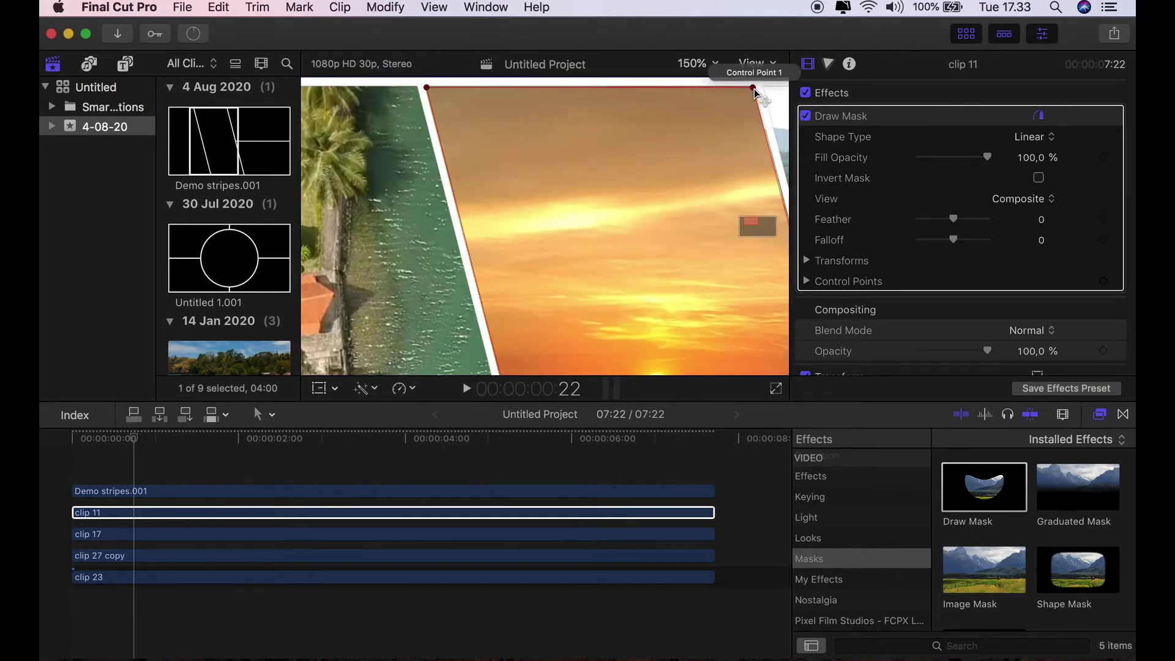
{"action": "left_click", "coordinate": [754, 87]}
{"action": "left_click_drag", "start_coordinate": [755, 87], "coordinate": [754, 86]}
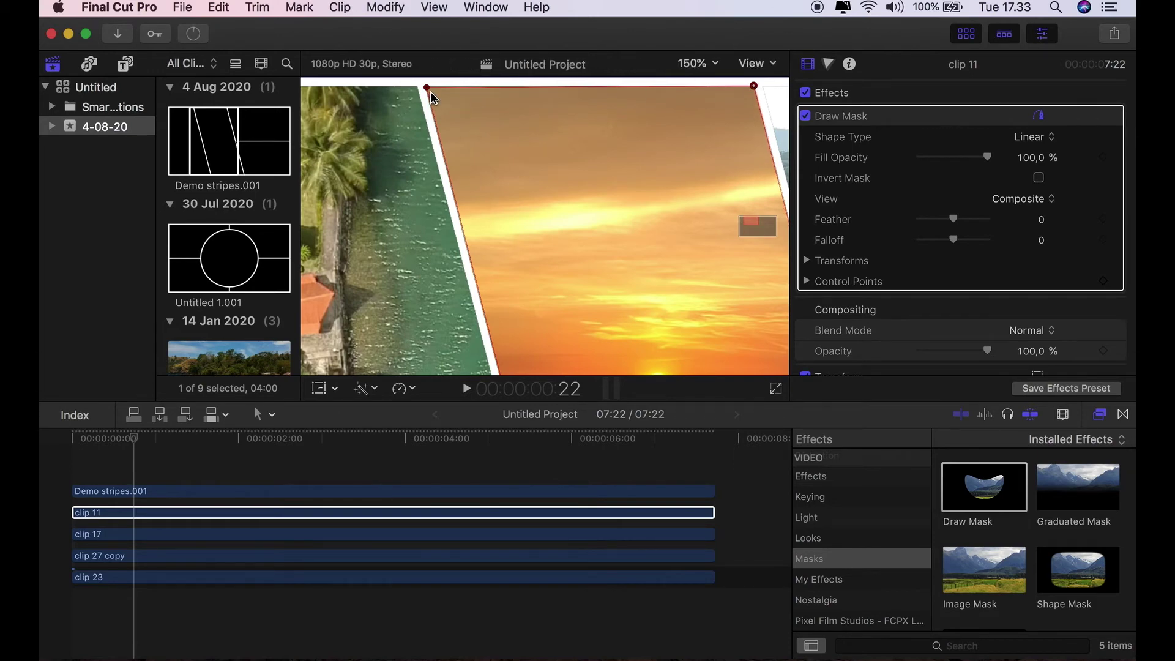
{"action": "left_click_drag", "start_coordinate": [427, 89], "coordinate": [424, 86]}
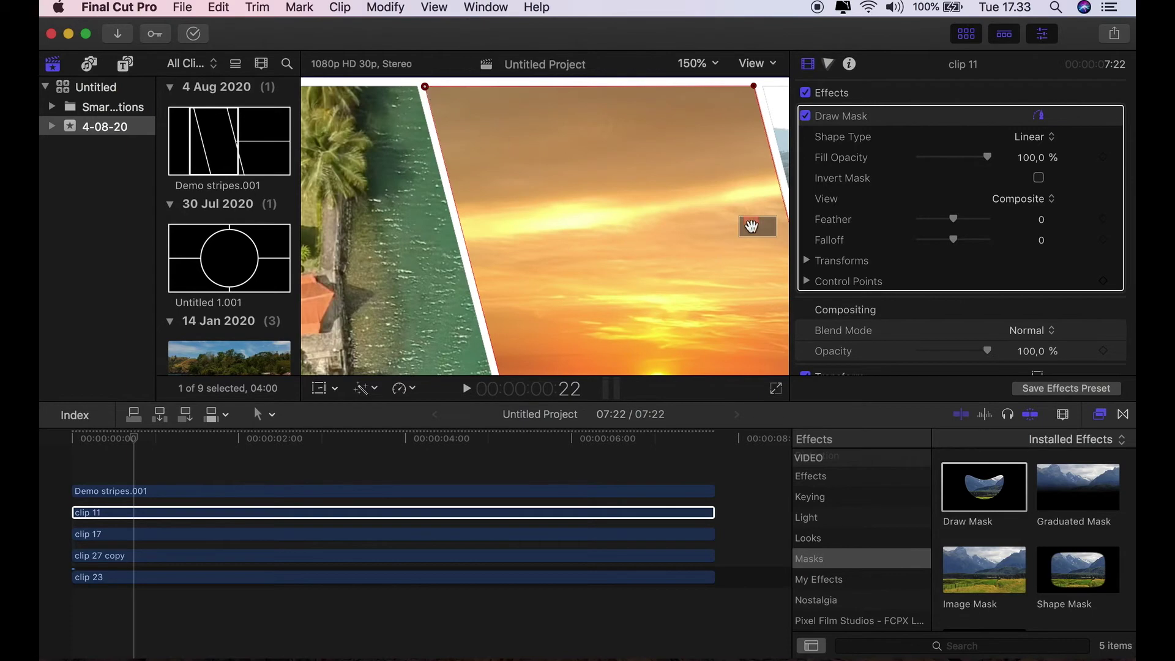
{"action": "left_click_drag", "start_coordinate": [751, 226], "coordinate": [757, 240]}
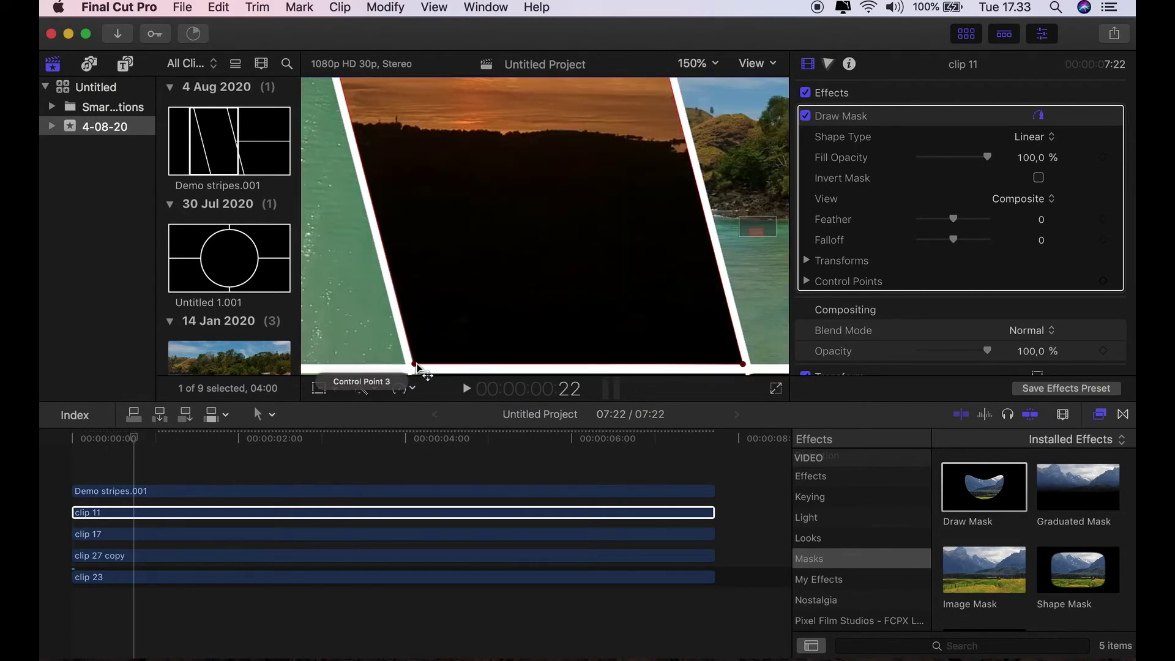
{"action": "left_click", "coordinate": [715, 64]}
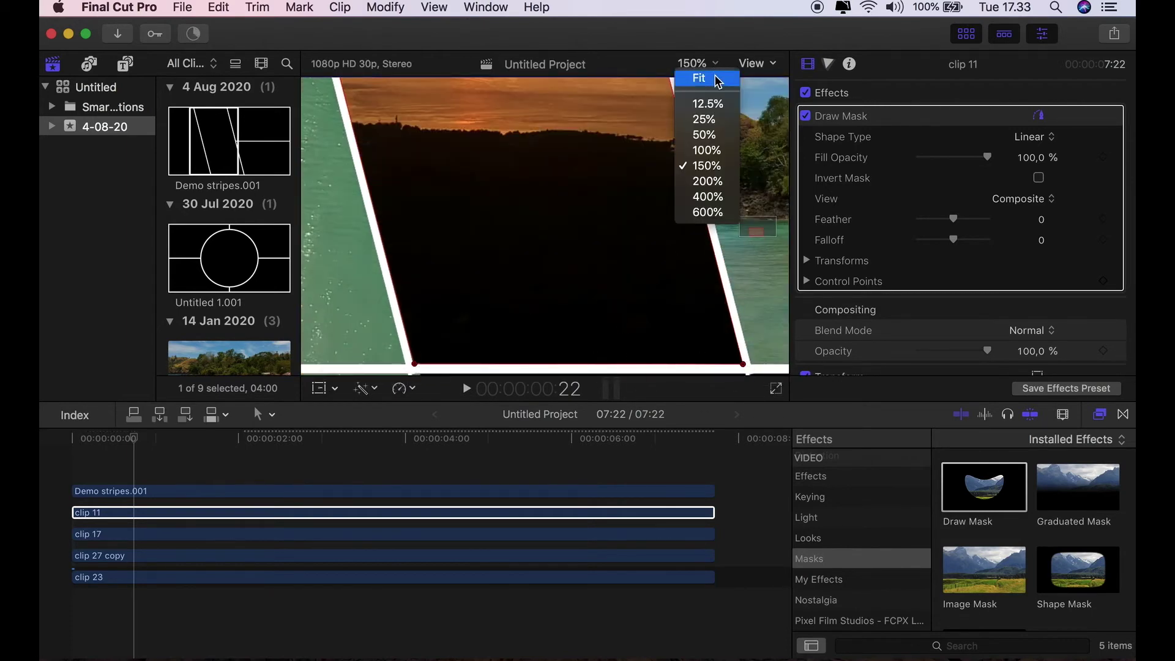
{"action": "left_click", "coordinate": [703, 78]}
- Play back the composite from the start of the timeline
{"action": "left_click", "coordinate": [90, 441]}
{"action": "left_click_drag", "start_coordinate": [86, 448], "coordinate": [55, 453]}
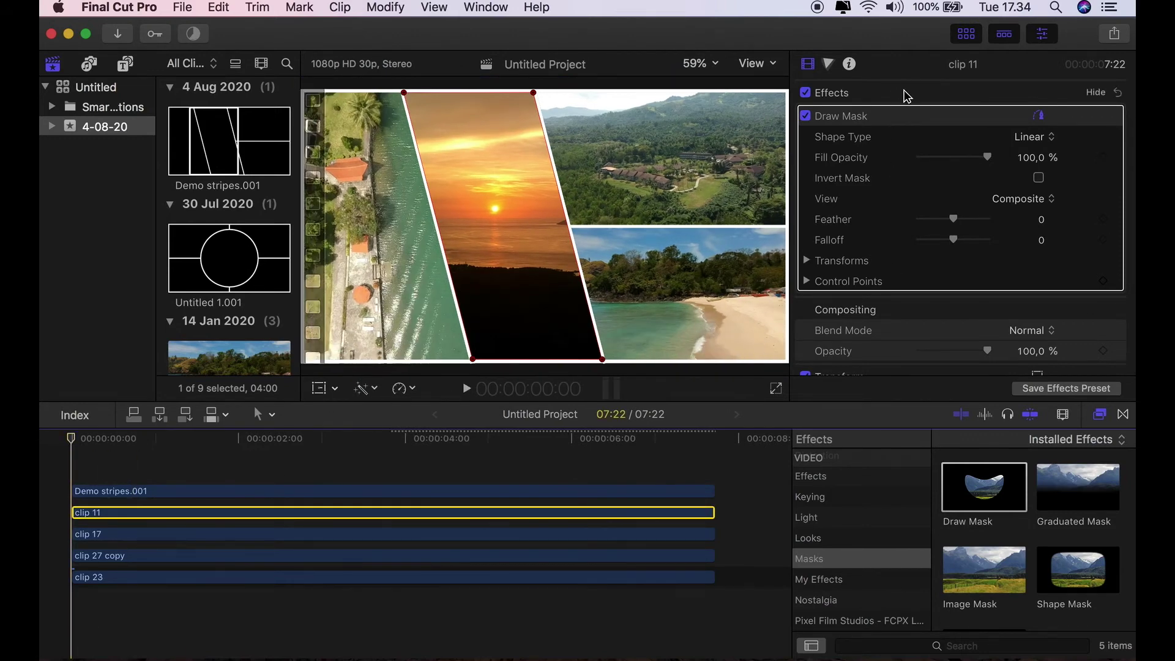
{"action": "left_click", "coordinate": [466, 389]}
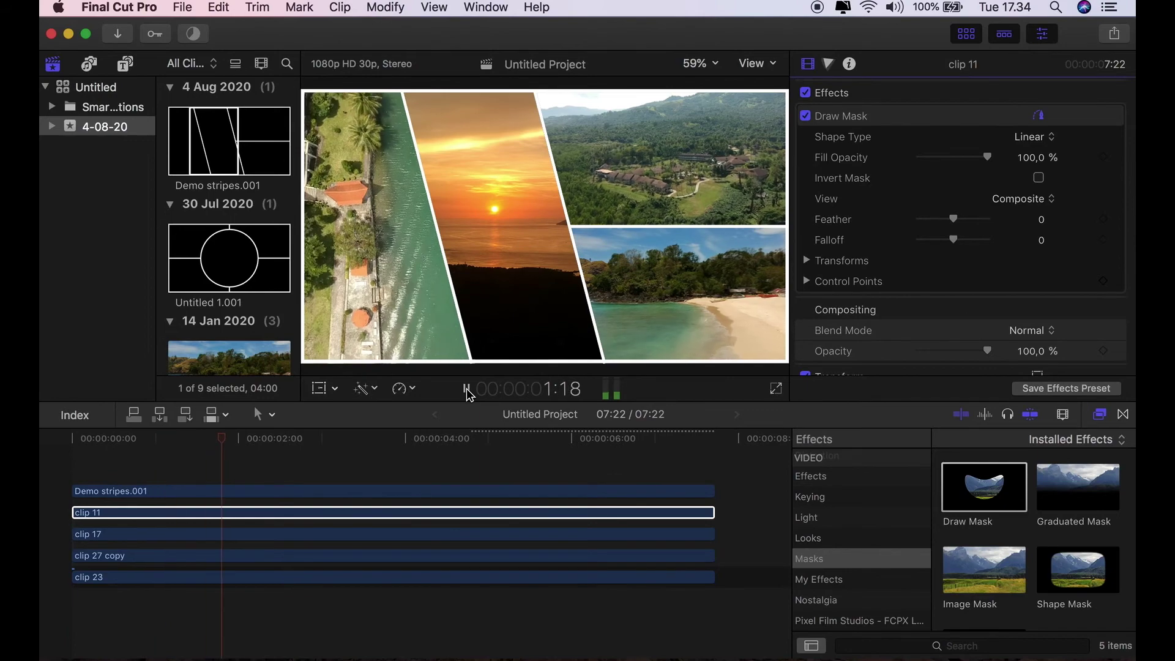
{"action": "left_click", "coordinate": [468, 391]}
{"action": "left_click", "coordinate": [429, 513]}
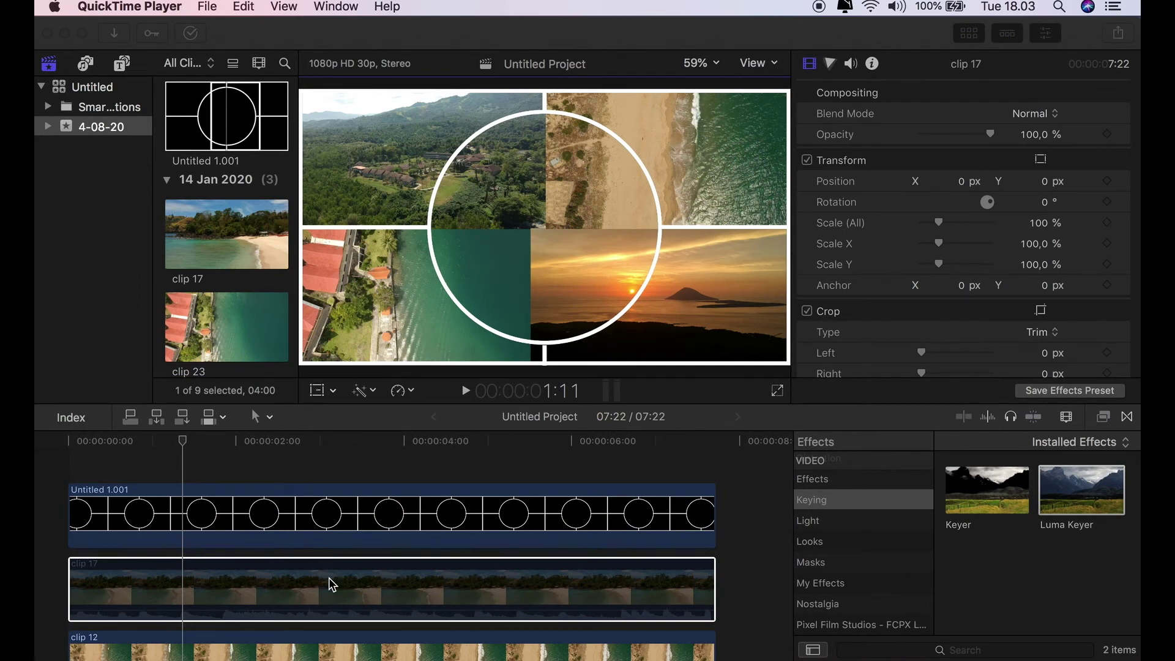
- Enable clip 17 and apply the Shape Mask effect to it
{"action": "right_click", "coordinate": [333, 596]}
{"action": "left_click", "coordinate": [437, 447]}
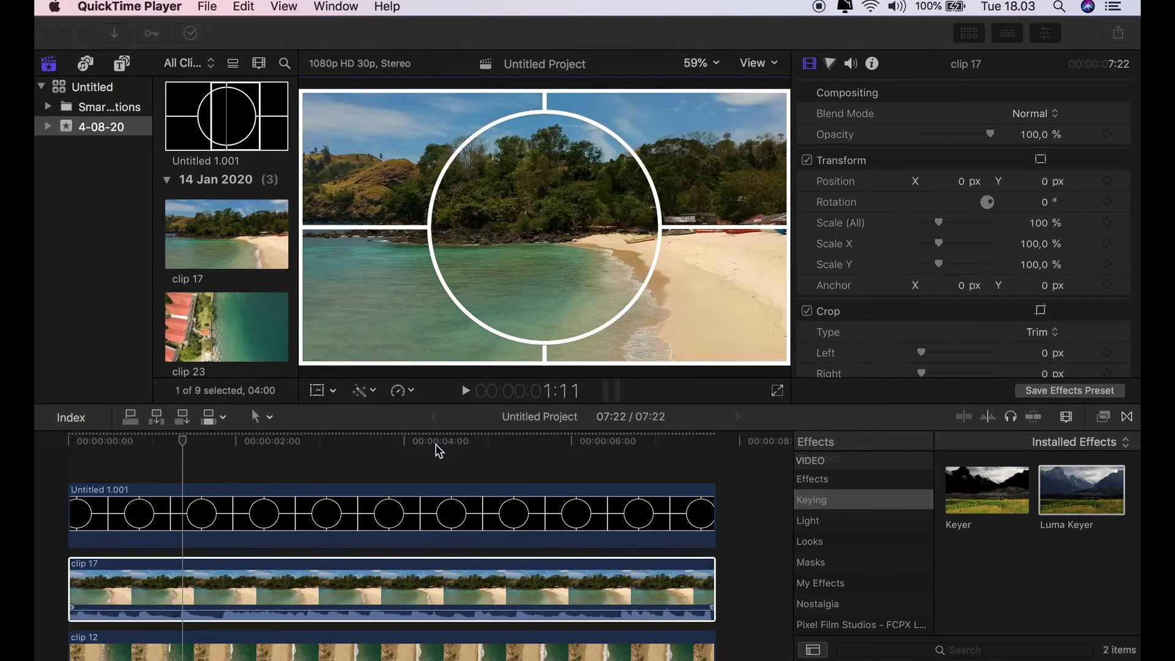
{"action": "left_click", "coordinate": [862, 568]}
{"action": "left_click", "coordinate": [861, 568]}
{"action": "left_click_drag", "start_coordinate": [1082, 573], "coordinate": [478, 590]}
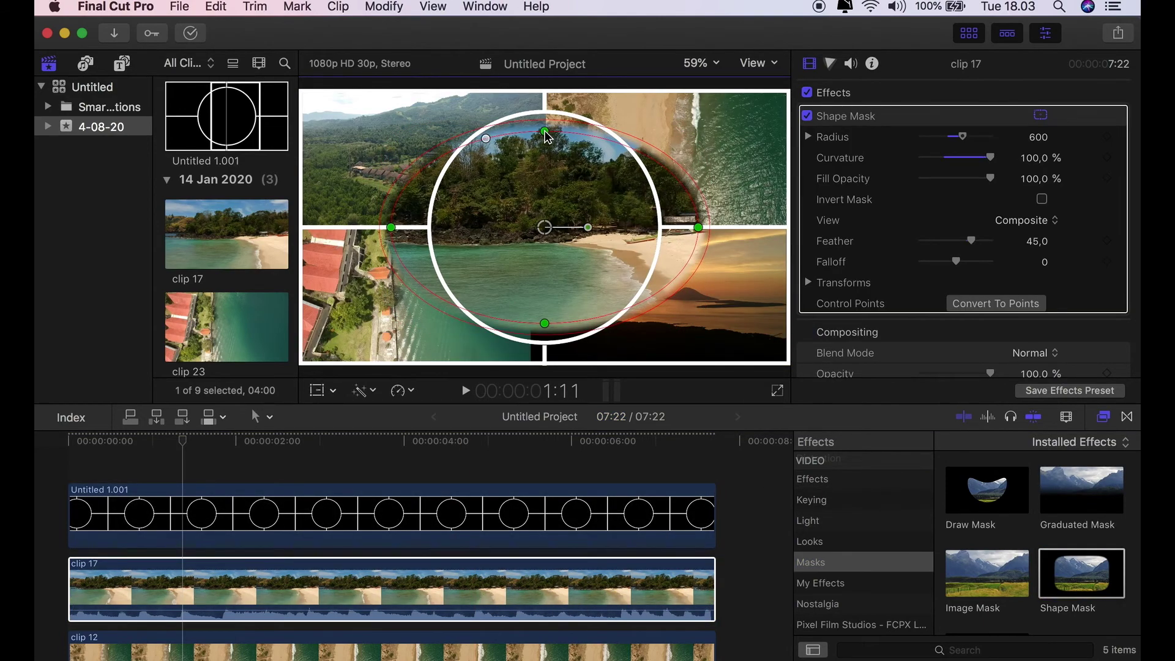
- Set the shape mask's Feather to 0 for a hard edge
{"action": "left_click_drag", "start_coordinate": [546, 132], "coordinate": [544, 117]}
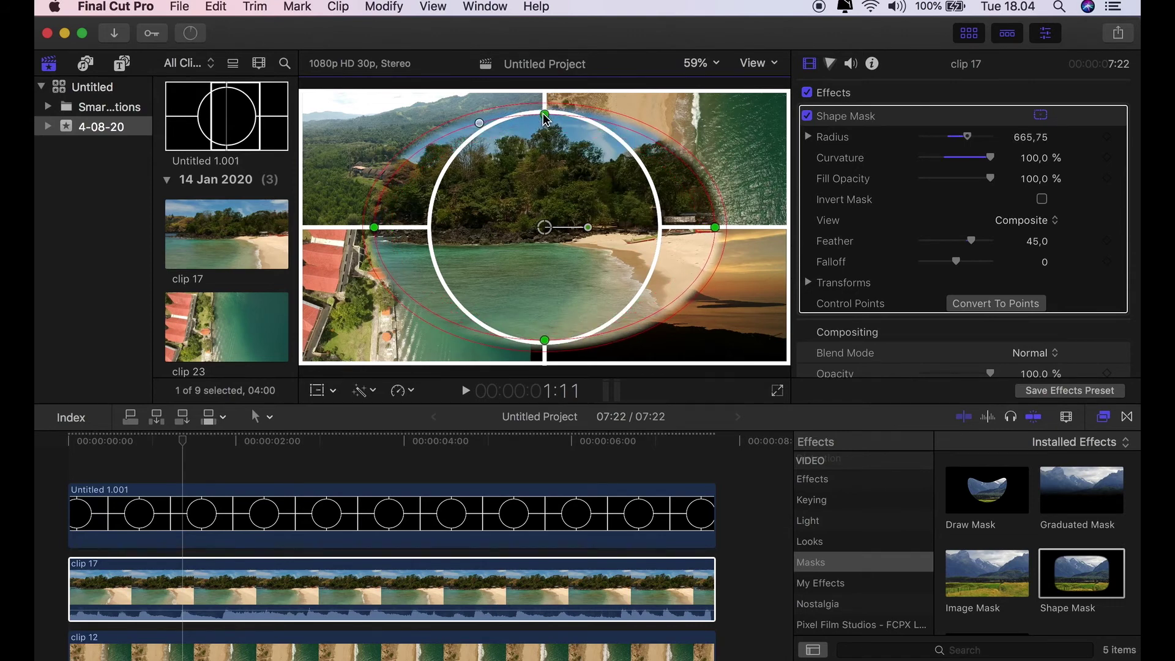
{"action": "left_click", "coordinate": [1035, 241]}
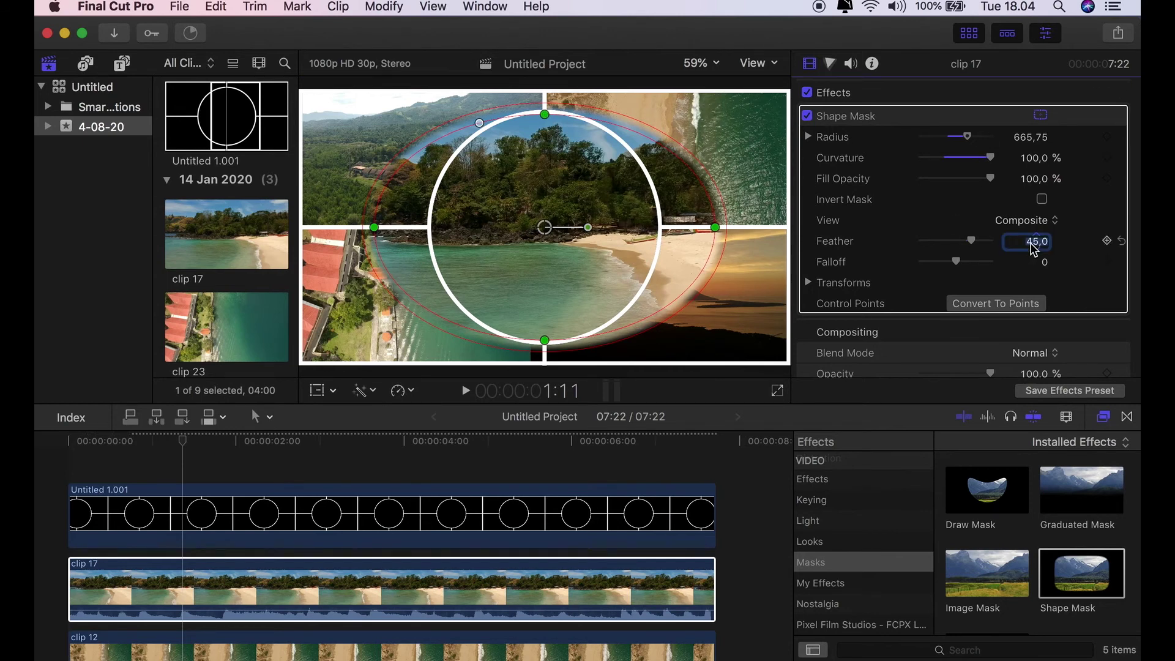
{"action": "type", "text": "0"}
{"action": "key", "text": "Return"}
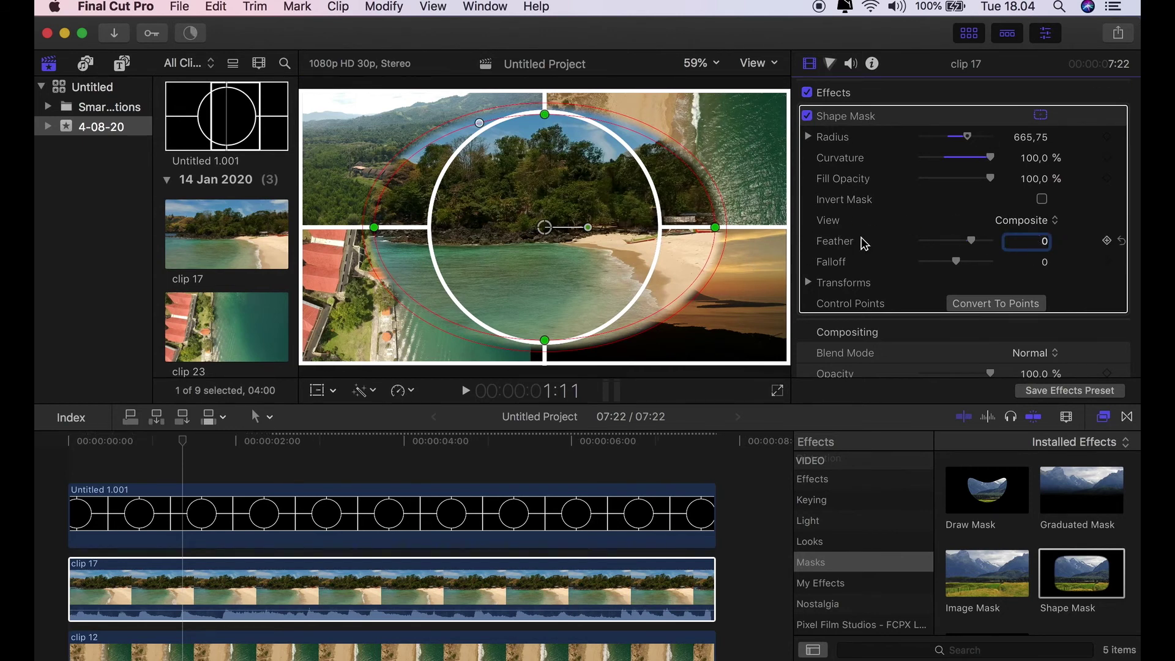
{"action": "left_click", "coordinate": [912, 125]}
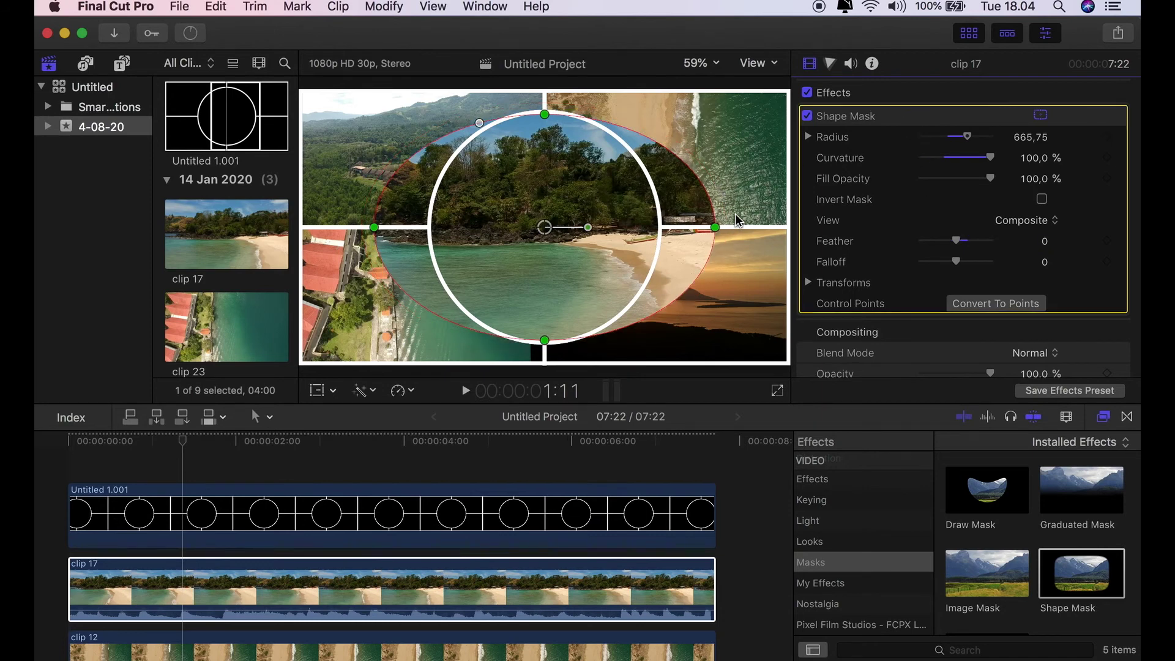
- Reshape the mask into a circle of radius 446.72 matching the overlay ring
{"action": "left_click_drag", "start_coordinate": [715, 227], "coordinate": [662, 231]}
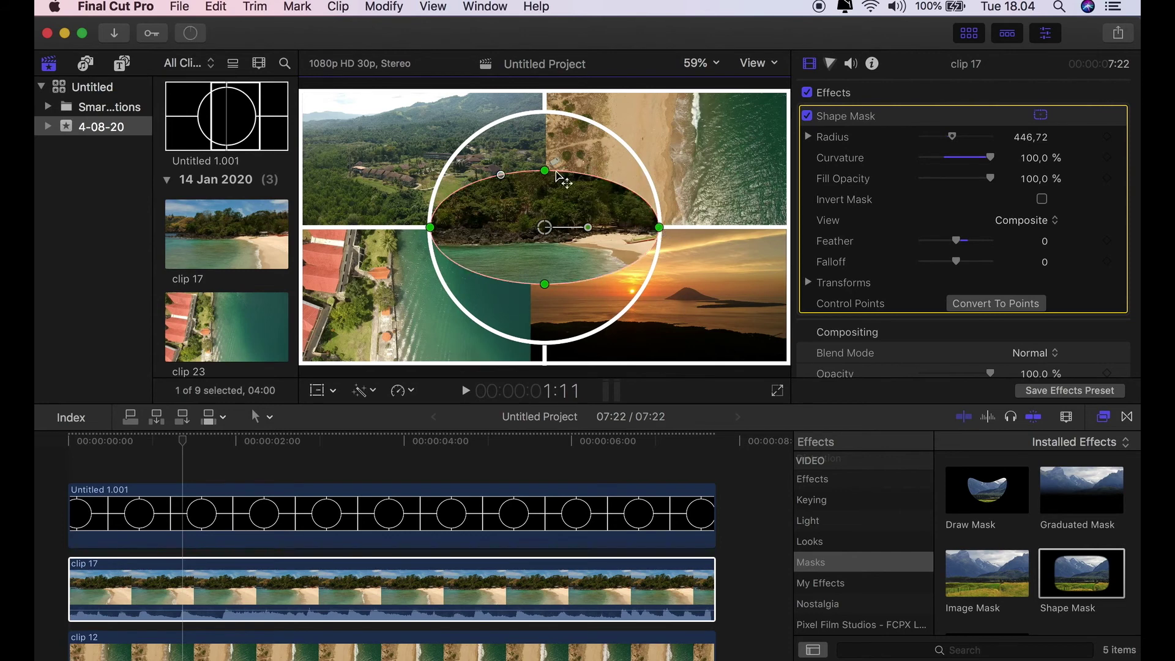
{"action": "left_click_drag", "start_coordinate": [546, 174], "coordinate": [540, 120]}
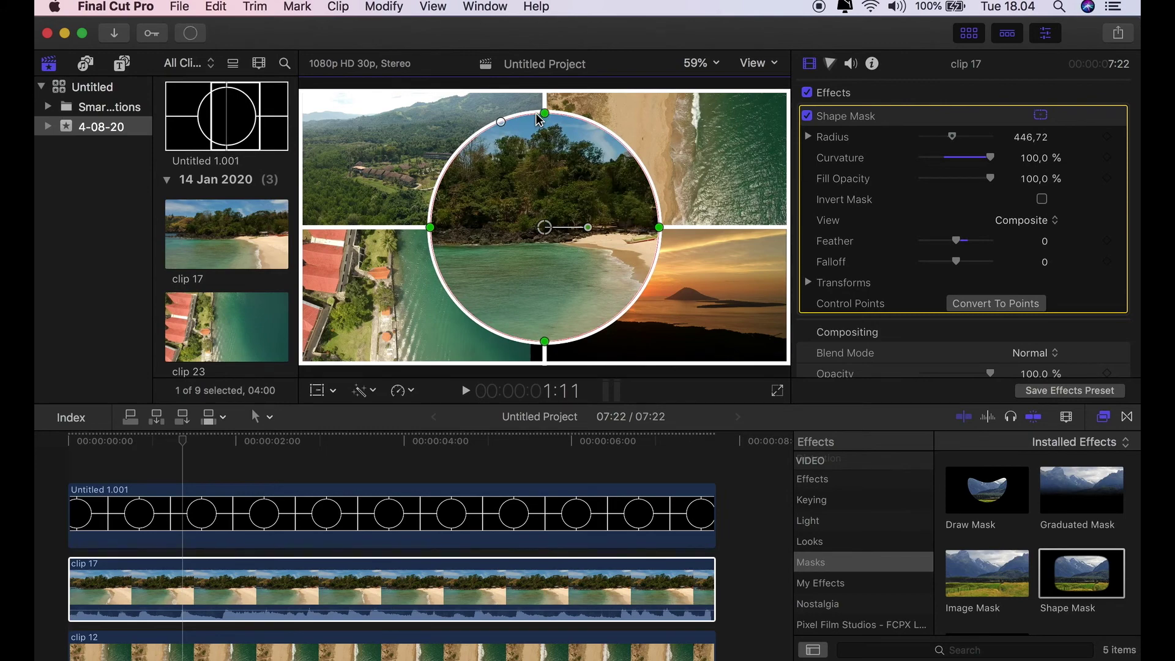
{"action": "left_click", "coordinate": [715, 63]}
{"action": "left_click", "coordinate": [724, 166]}
{"action": "left_click_drag", "start_coordinate": [758, 237], "coordinate": [766, 222]}
{"action": "left_click", "coordinate": [710, 64]}
{"action": "left_click", "coordinate": [701, 81]}
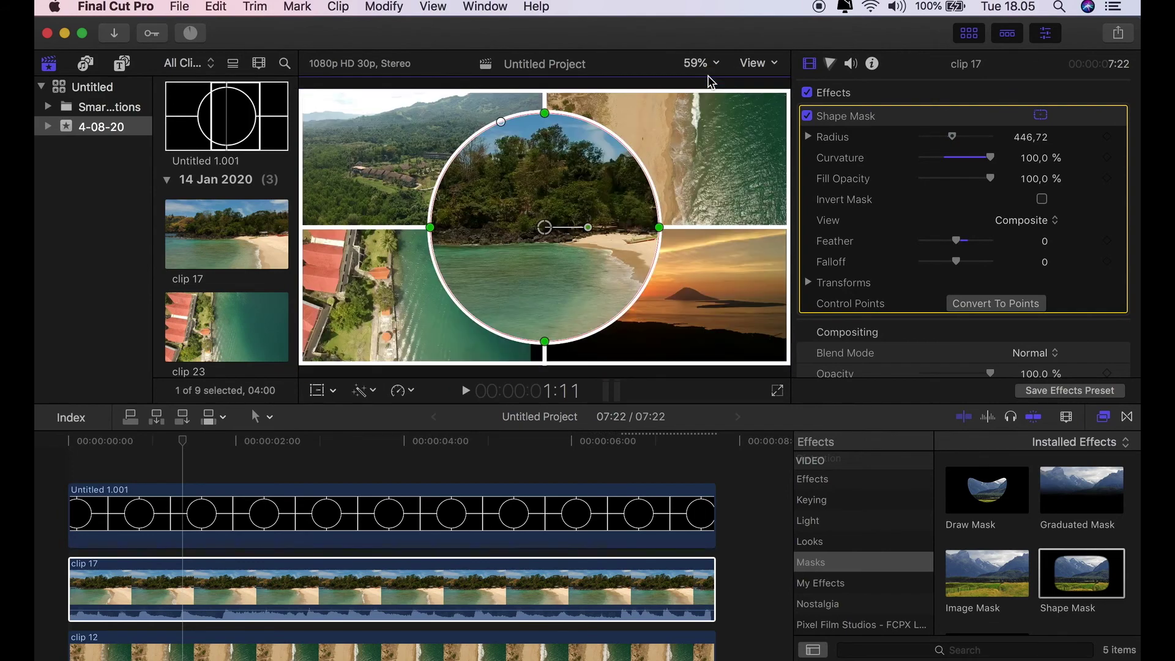
- Scrub through the composite to around 3:18 and hide the mask handles
{"action": "left_click", "coordinate": [179, 439]}
{"action": "left_click_drag", "start_coordinate": [180, 440], "coordinate": [335, 440]}
{"action": "left_click", "coordinate": [371, 441]}
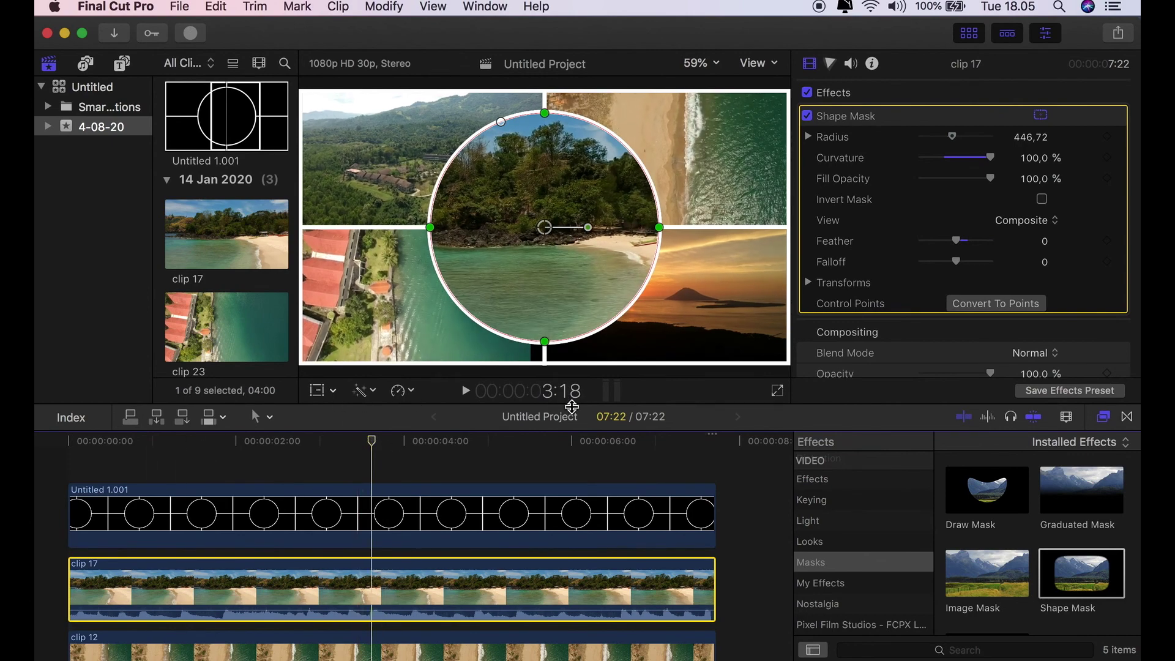
{"action": "left_click", "coordinate": [890, 99]}
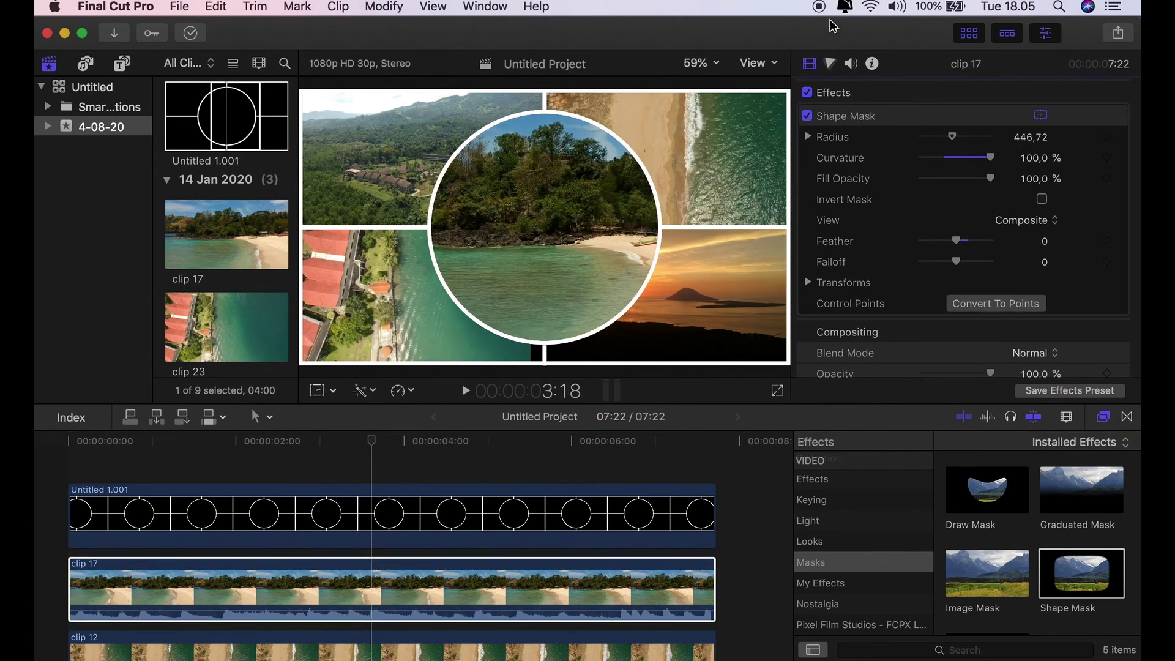